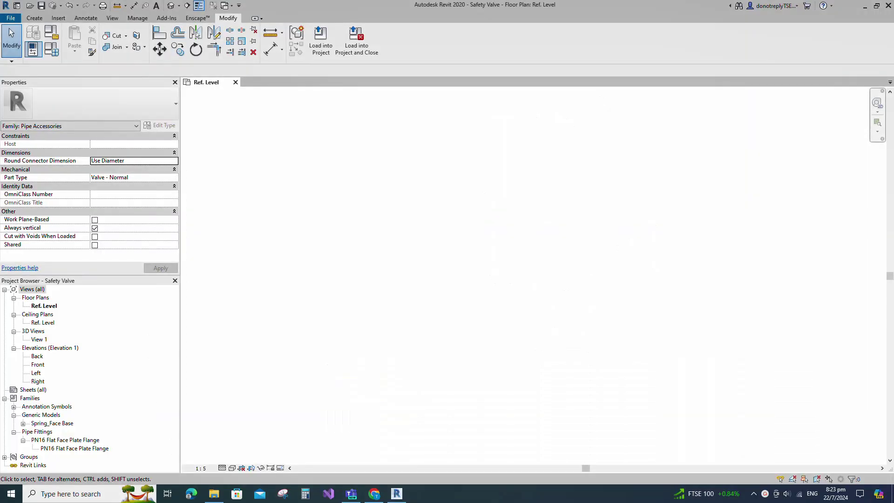
- Create a new Generic Models family from a family template
{"action": "left_click", "coordinate": [11, 18]}
{"action": "mouse_move", "coordinate": [56, 58]}
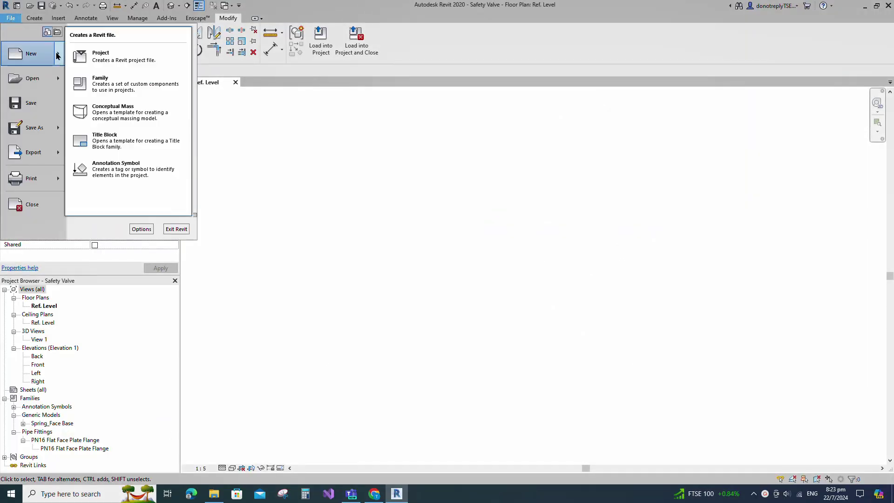
{"action": "left_click", "coordinate": [93, 81]}
{"action": "left_click", "coordinate": [237, 163]}
{"action": "left_click", "coordinate": [391, 235]}
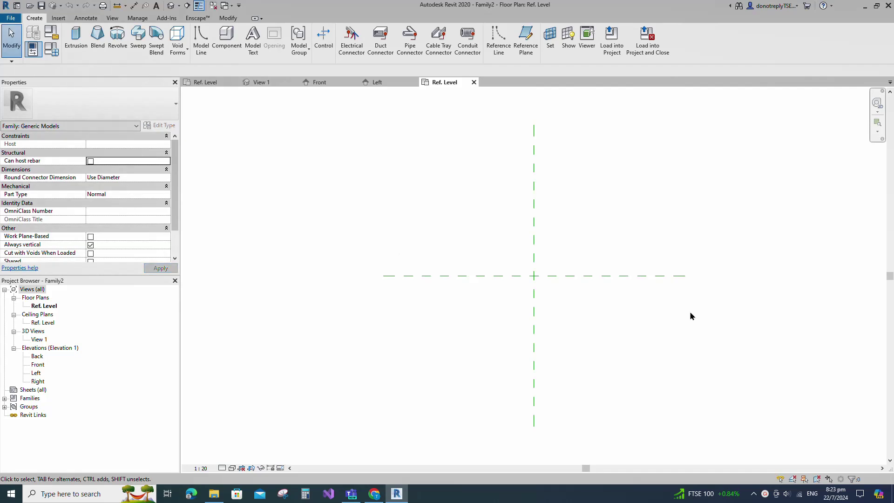
- Draw a vertical reference plane offset 13 to the left of the Center (Left/Right) plane and mirror it to the right side
{"action": "key", "text": "r"}
{"action": "key", "text": "p"}
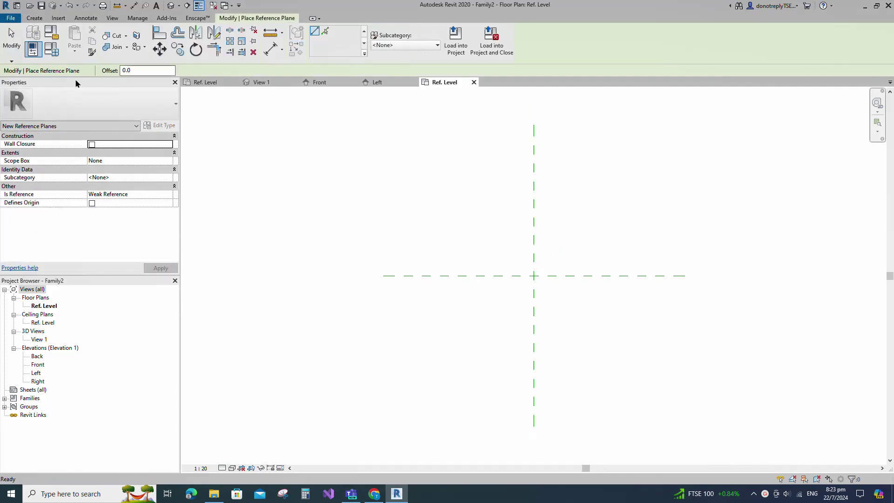
{"action": "scroll", "coordinate": [596, 317], "scroll_direction": "up", "scroll_amount": 1}
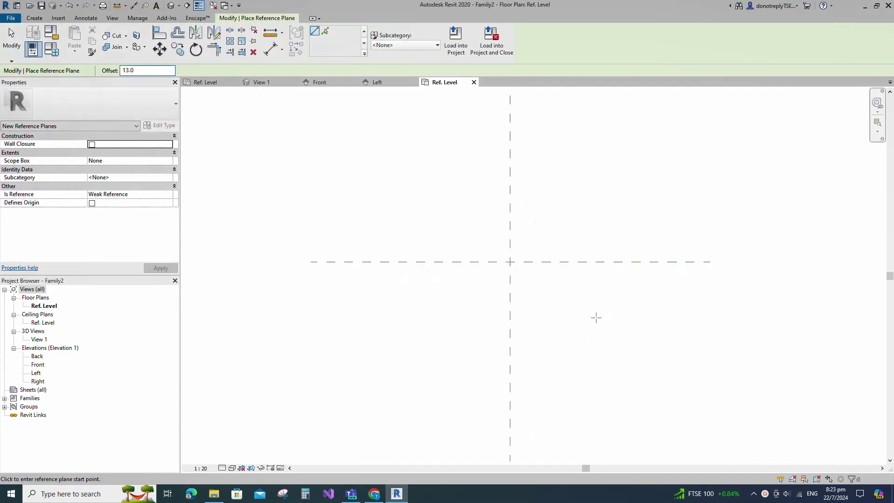
{"action": "left_click", "coordinate": [509, 366]}
{"action": "left_click", "coordinate": [535, 168]}
{"action": "key", "text": "Escape"}
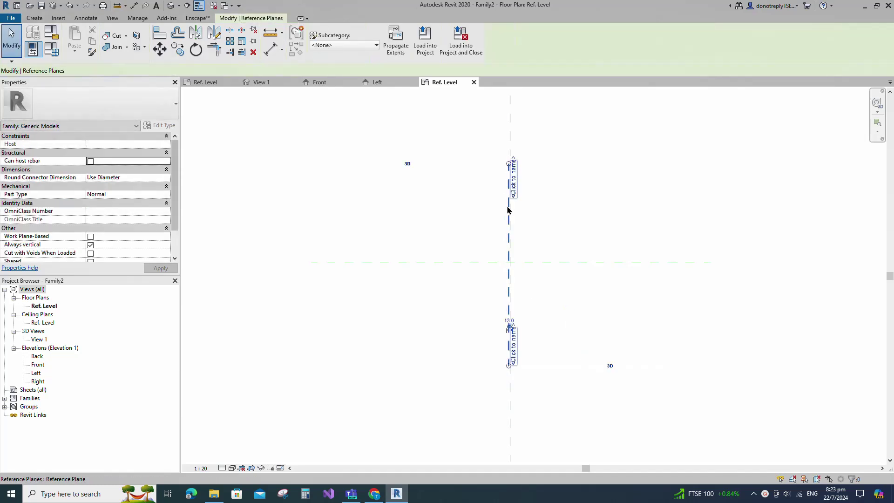
{"action": "key", "text": "Escape"}
- Set the view scale to 1:10 and place an equalized dimension across the centre plane and its two flanking vertical planes
{"action": "key", "text": "d"}
{"action": "key", "text": "i"}
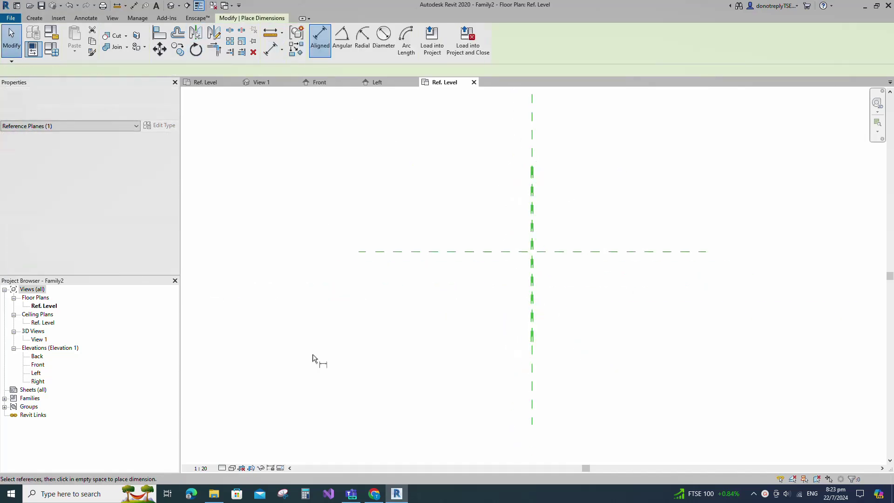
{"action": "left_click", "coordinate": [201, 468]}
{"action": "left_click", "coordinate": [204, 365]}
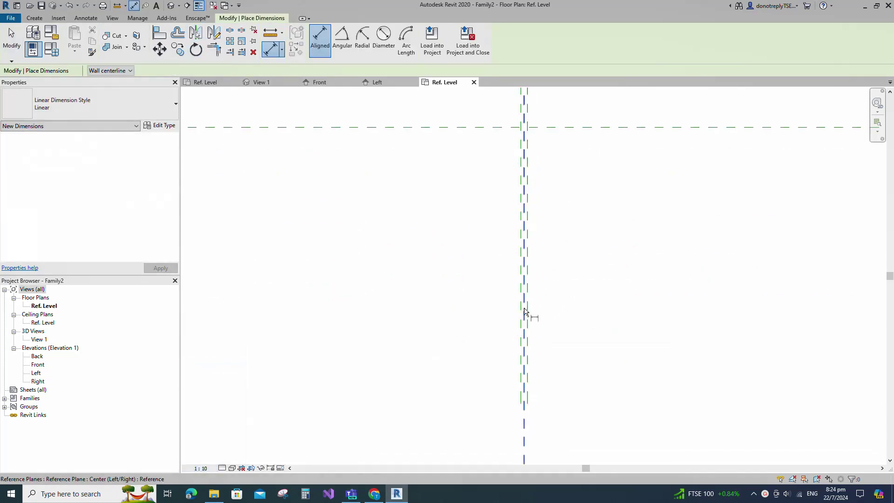
{"action": "left_click", "coordinate": [525, 313]}
{"action": "left_click", "coordinate": [519, 308]}
{"action": "left_click", "coordinate": [530, 330]}
{"action": "scroll", "coordinate": [536, 334], "scroll_direction": "down", "scroll_amount": 3}
{"action": "left_click", "coordinate": [569, 363]}
{"action": "left_click", "coordinate": [528, 332]}
- Dimension the overall distance between the two vertical flanking planes and label it with a new type parameter d1
{"action": "left_click", "coordinate": [529, 326]}
{"action": "left_click", "coordinate": [534, 323]}
{"action": "left_click", "coordinate": [577, 380]}
{"action": "key", "text": "Escape"}
{"action": "key", "text": "Escape"}
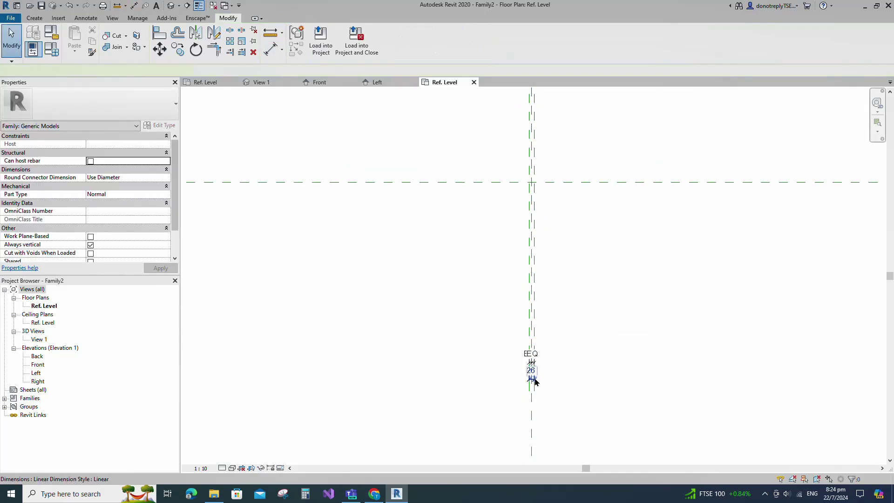
{"action": "left_click", "coordinate": [535, 379]}
{"action": "left_click", "coordinate": [408, 40]}
{"action": "type", "text": "d1"}
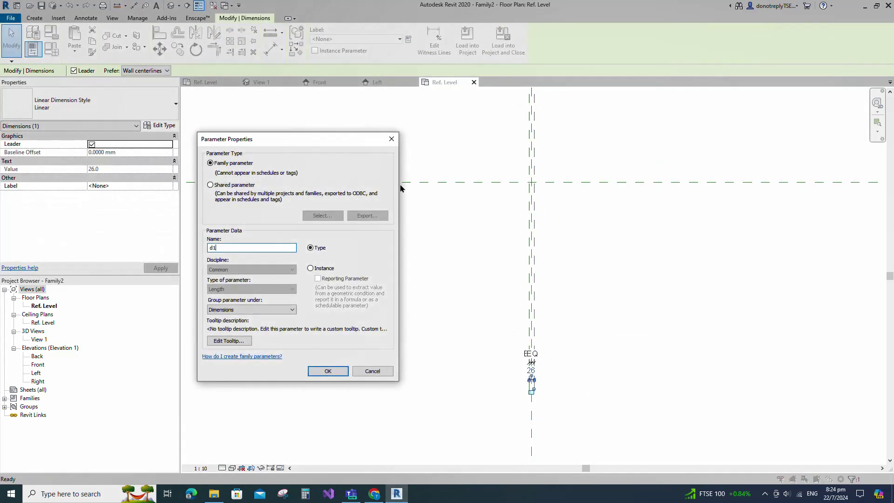
{"action": "left_click", "coordinate": [328, 371]}
- Draw two more vertical reference planes offset 26 from the centre plane, one on each side
{"action": "scroll", "coordinate": [531, 396], "scroll_direction": "up", "scroll_amount": 1}
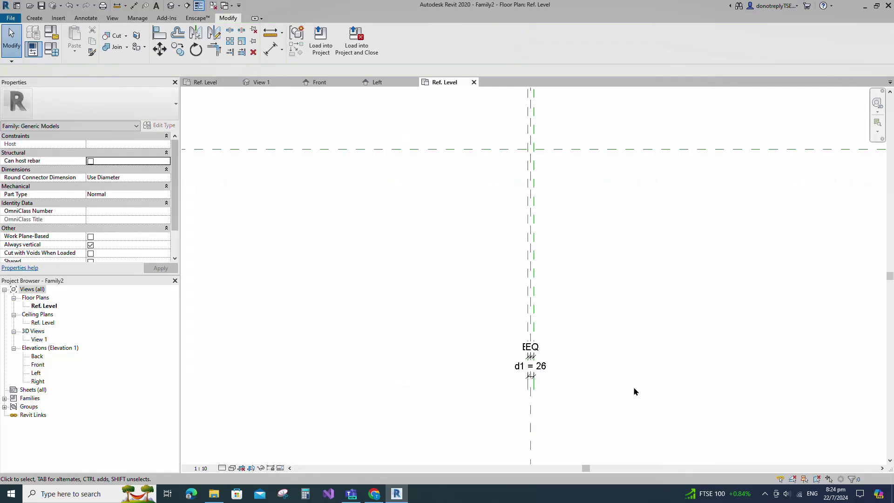
{"action": "key", "text": "r"}
{"action": "key", "text": "p"}
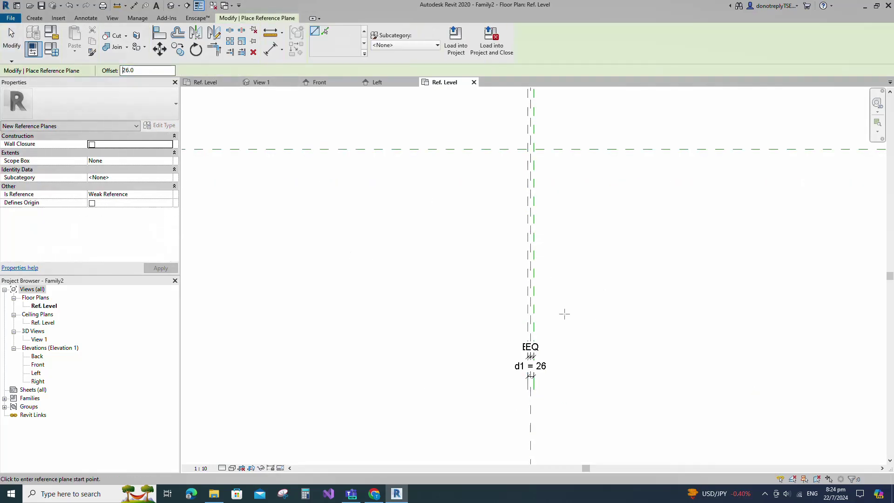
{"action": "left_click", "coordinate": [520, 413]}
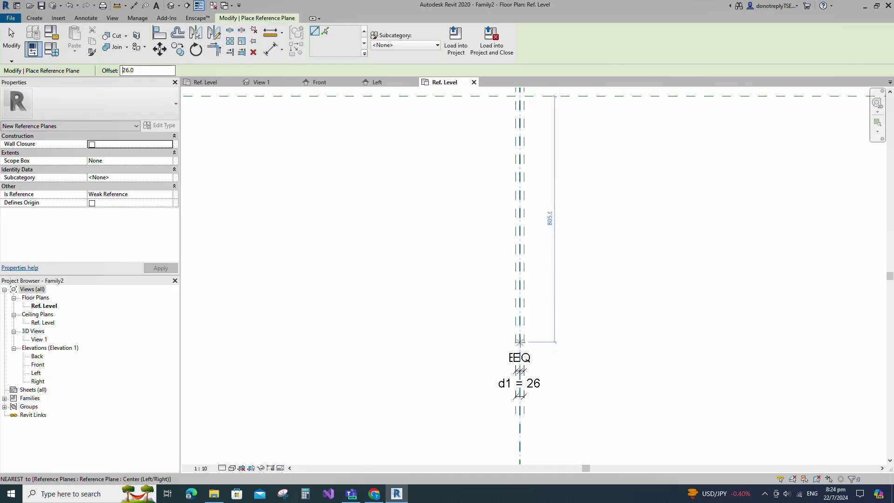
{"action": "scroll", "coordinate": [519, 373], "scroll_direction": "down", "scroll_amount": 3}
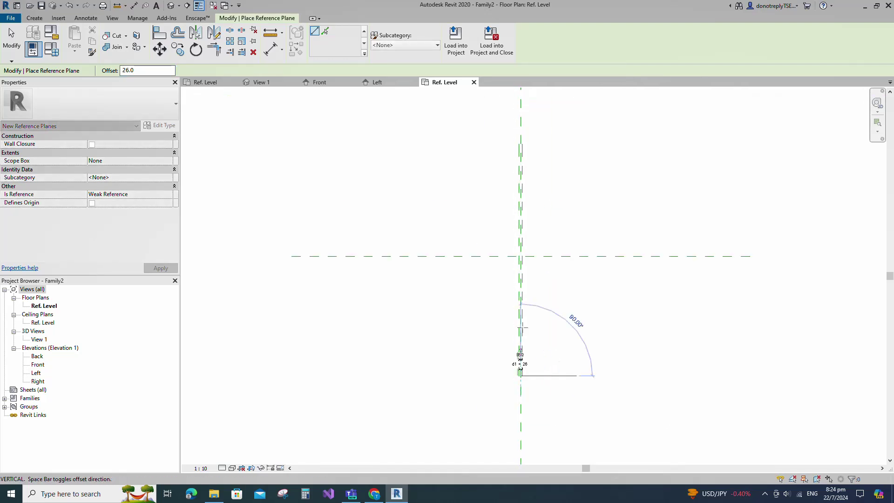
{"action": "left_click", "coordinate": [520, 143]}
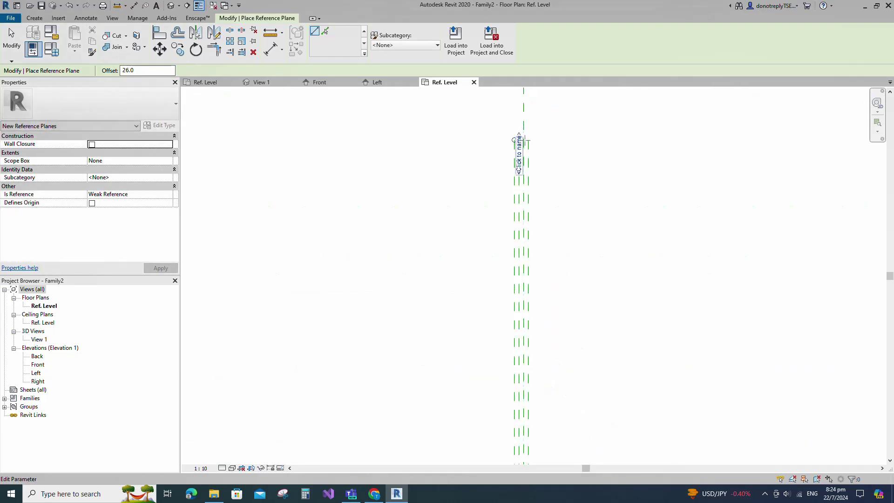
{"action": "left_click", "coordinate": [523, 140]}
{"action": "scroll", "coordinate": [530, 210], "scroll_direction": "down", "scroll_amount": 3}
{"action": "scroll", "coordinate": [527, 386], "scroll_direction": "up", "scroll_amount": 2}
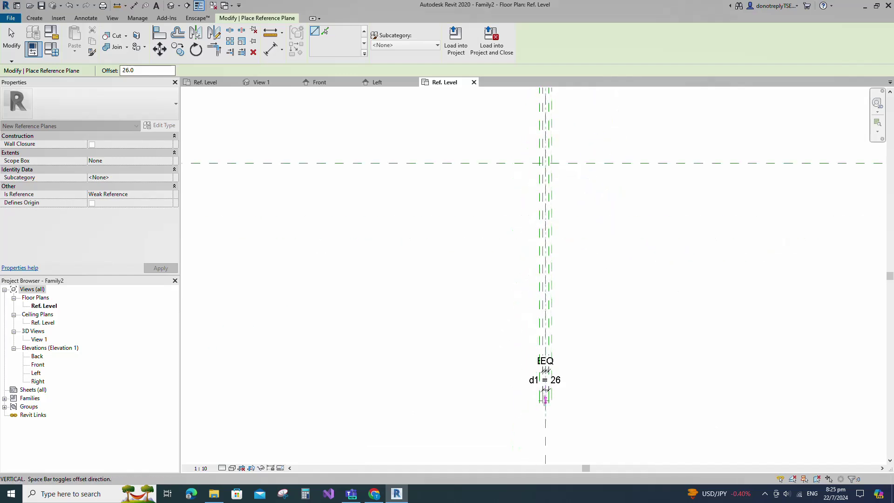
{"action": "key", "text": "Escape"}
{"action": "scroll", "coordinate": [519, 390], "scroll_direction": "down", "scroll_amount": 2}
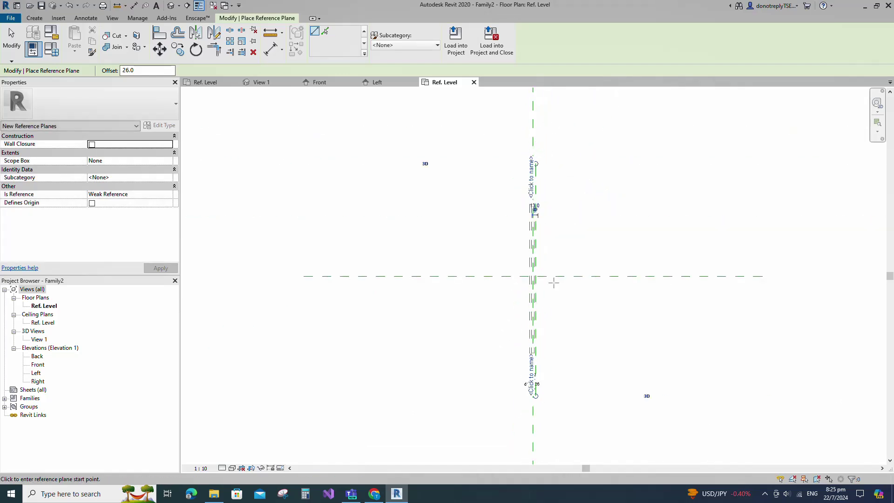
{"action": "key", "text": "Escape"}
- Place an equalized dimension across the centre plane and the two planes offset 26, at their upper ends
{"action": "key", "text": "d"}
{"action": "key", "text": "i"}
{"action": "scroll", "coordinate": [540, 186], "scroll_direction": "up", "scroll_amount": 4}
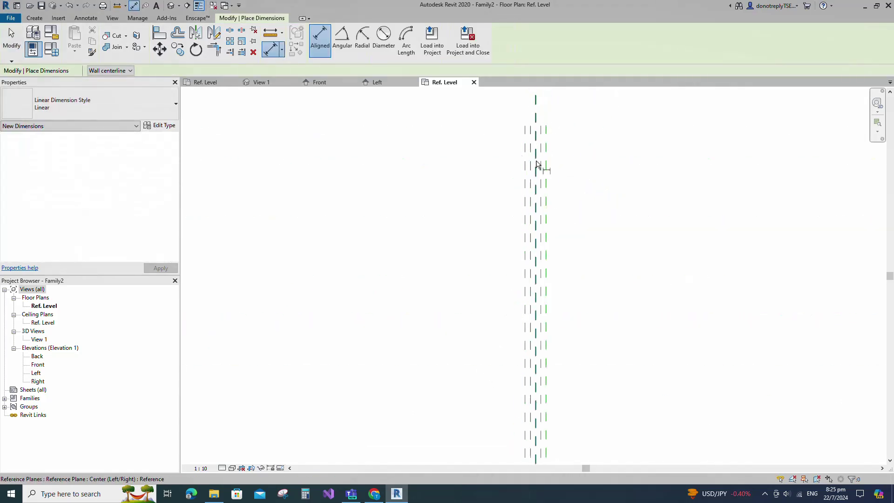
{"action": "left_click", "coordinate": [545, 167]}
{"action": "scroll", "coordinate": [569, 213], "scroll_direction": "down", "scroll_amount": 2}
{"action": "left_click", "coordinate": [600, 151]}
{"action": "left_click", "coordinate": [549, 122]}
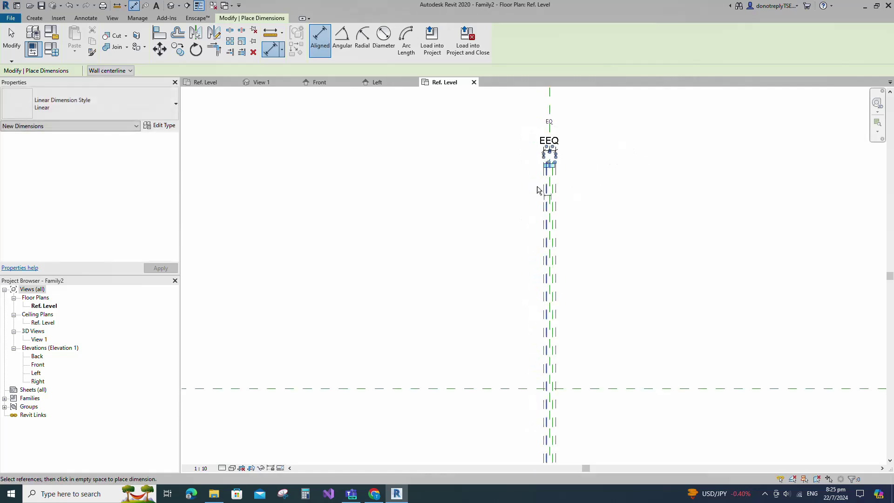
- Dimension the overall distance between the two planes offset 26 and label it with a new type parameter d2
{"action": "left_click", "coordinate": [543, 187]}
{"action": "left_click", "coordinate": [556, 189]}
{"action": "scroll", "coordinate": [557, 190], "scroll_direction": "down", "scroll_amount": 1}
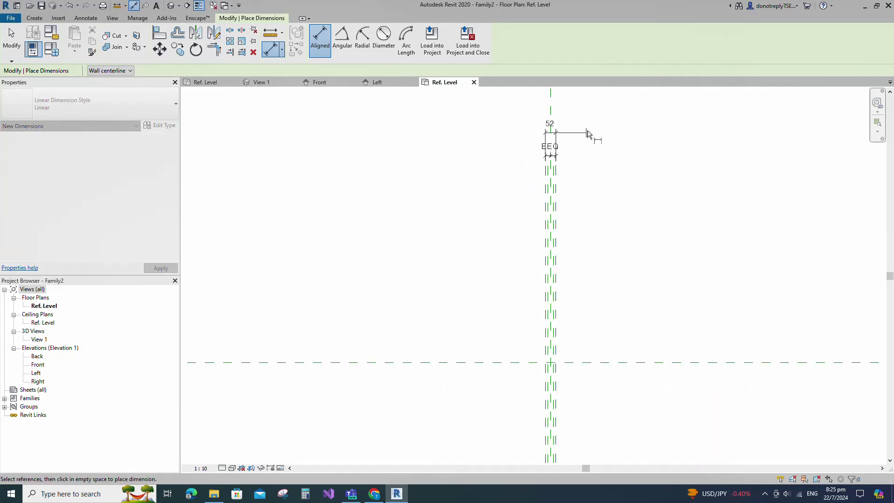
{"action": "left_click", "coordinate": [588, 130]}
{"action": "key", "text": "Escape"}
{"action": "left_click", "coordinate": [553, 140]}
{"action": "left_click", "coordinate": [408, 39]}
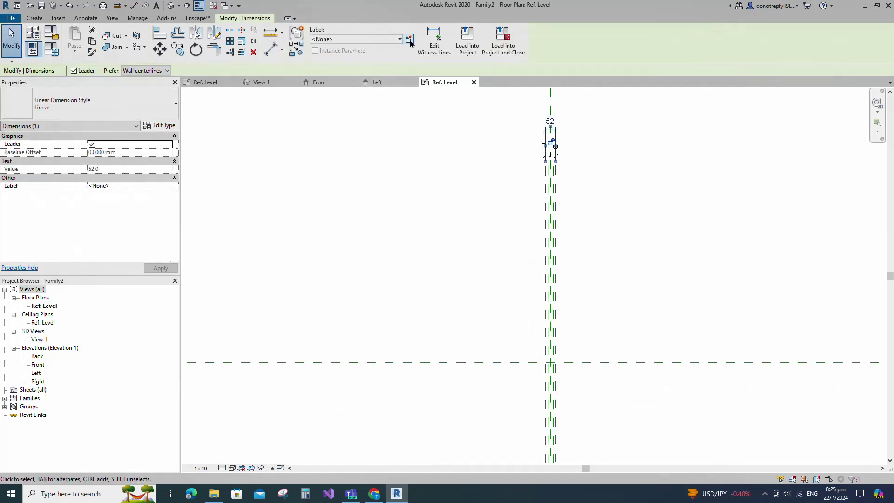
{"action": "type", "text": "d2"}
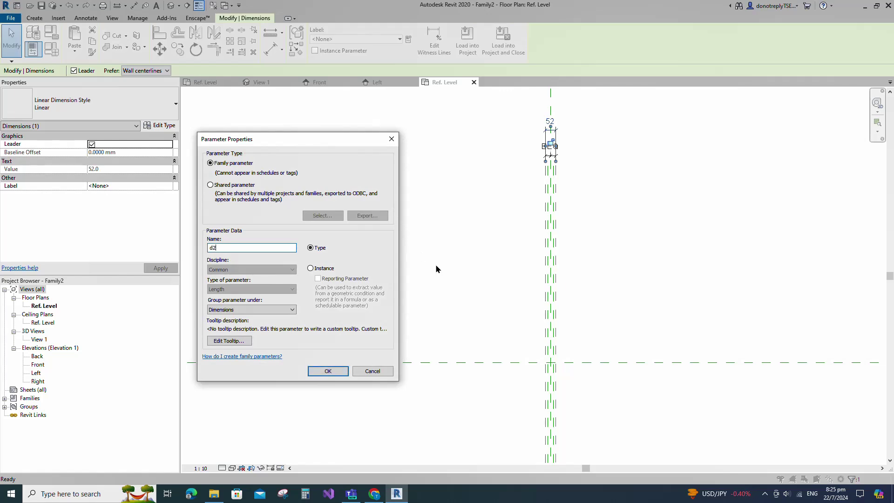
{"action": "left_click", "coordinate": [320, 373]}
{"action": "left_click", "coordinate": [410, 307]}
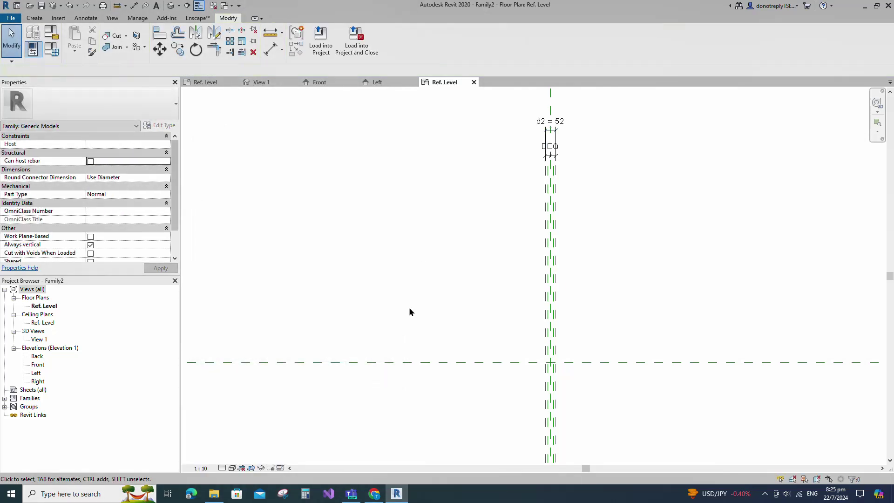
- Draw a vertical reference plane offset 55 to the left of the centre plane, as long as the existing planes
{"action": "middle_click_drag", "start_coordinate": [550, 385], "coordinate": [530, 334]}
{"action": "scroll", "coordinate": [530, 334], "scroll_direction": "up", "scroll_amount": 1}
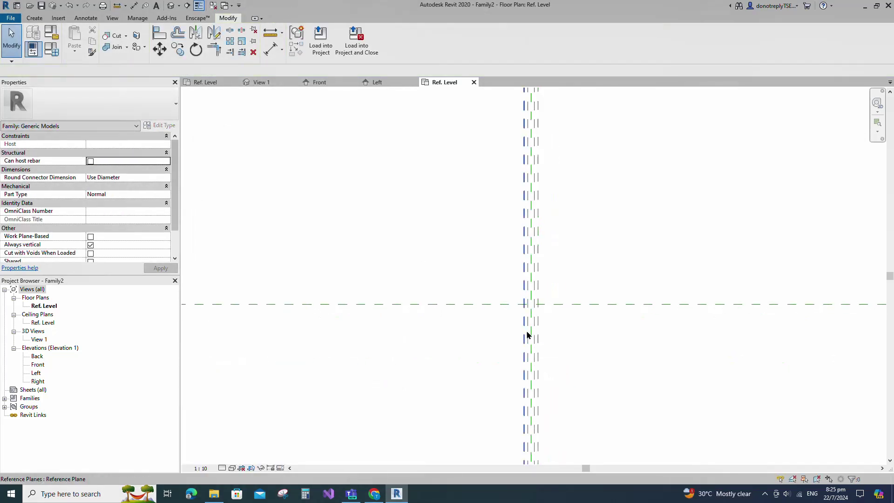
{"action": "left_click", "coordinate": [529, 334]}
{"action": "left_click", "coordinate": [295, 49]}
{"action": "scroll", "coordinate": [429, 154], "scroll_direction": "down", "scroll_amount": 3}
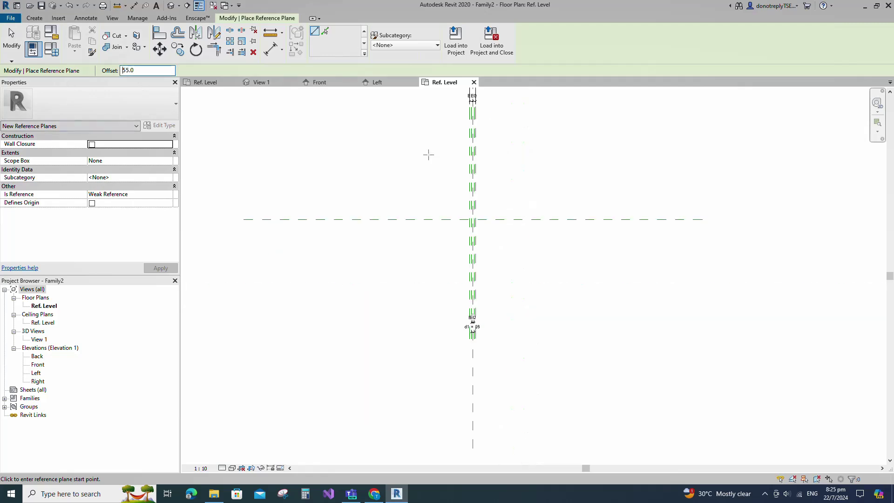
{"action": "scroll", "coordinate": [479, 324], "scroll_direction": "up", "scroll_amount": 3}
{"action": "left_click", "coordinate": [460, 359]}
{"action": "key", "text": "Escape"}
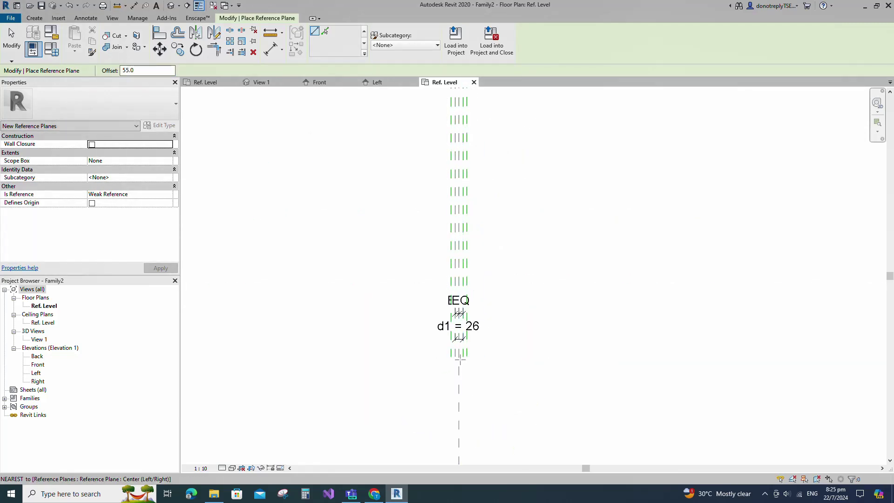
{"action": "left_click", "coordinate": [459, 359]}
{"action": "scroll", "coordinate": [461, 329], "scroll_direction": "down", "scroll_amount": 3}
{"action": "middle_click_drag", "start_coordinate": [457, 146], "coordinate": [462, 221]}
{"action": "scroll", "coordinate": [462, 221], "scroll_direction": "up", "scroll_amount": 1}
{"action": "scroll", "coordinate": [462, 220], "scroll_direction": "up", "scroll_amount": 2}
{"action": "left_click", "coordinate": [472, 181]}
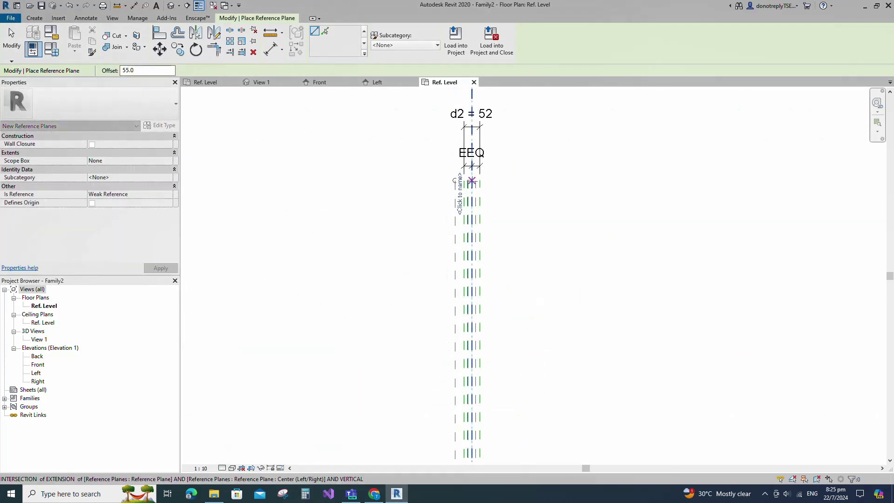
{"action": "key", "text": "Escape"}
{"action": "key", "text": "Escape"}
- Mirror the outermost left reference plane about the Center (Left/Right) plane
{"action": "left_click", "coordinate": [457, 200]}
{"action": "key", "text": "m"}
{"action": "key", "text": "m"}
{"action": "left_click", "coordinate": [471, 252]}
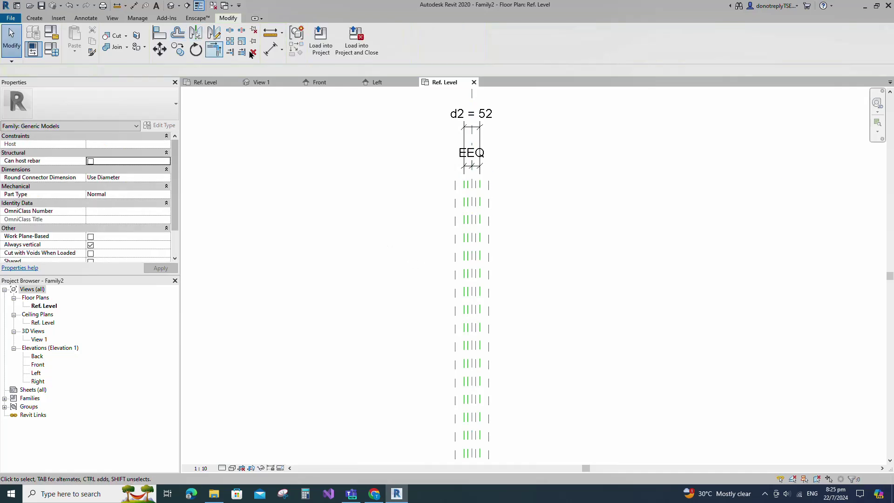
- Place an equalized dimension across the two outermost vertical planes and the centre plane
{"action": "key", "text": "d"}
{"action": "key", "text": "i"}
{"action": "left_click", "coordinate": [455, 242]}
{"action": "left_click", "coordinate": [471, 245]}
{"action": "left_click", "coordinate": [489, 249]}
{"action": "middle_click_drag", "start_coordinate": [496, 251], "coordinate": [467, 309]}
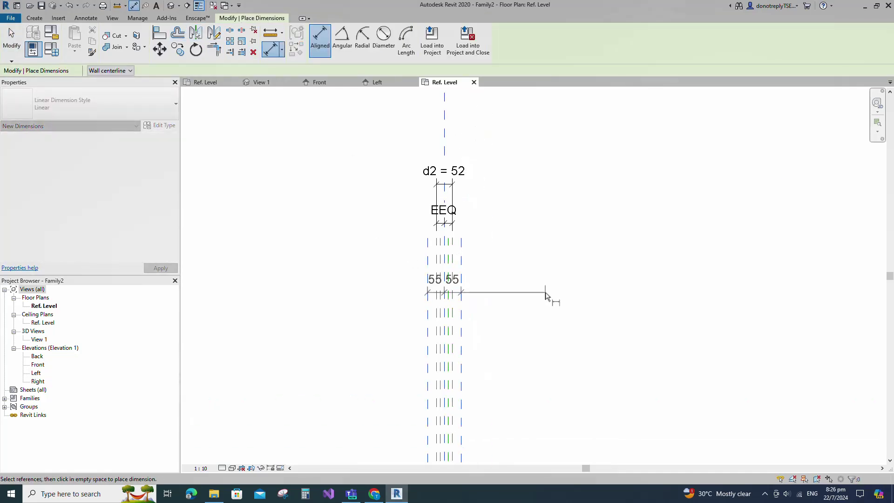
{"action": "left_click", "coordinate": [546, 297]}
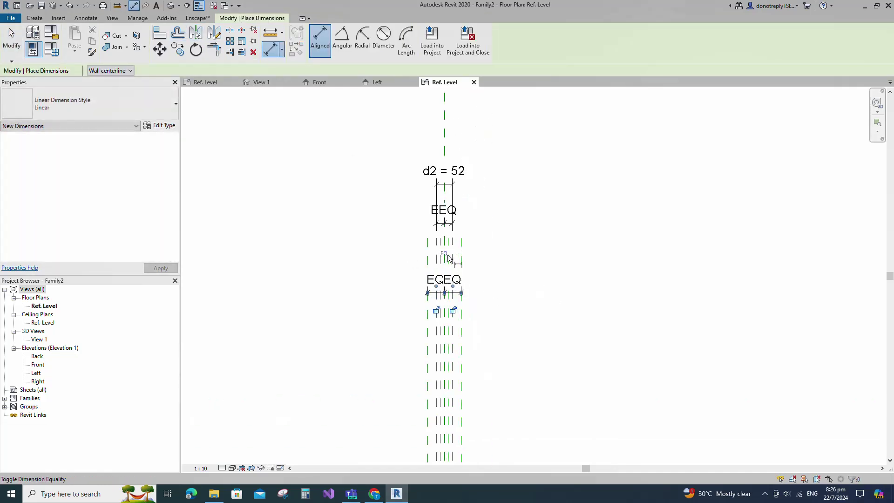
- Dimension the overall distance between the outermost vertical planes and label it with a new parameter d3
{"action": "left_click", "coordinate": [427, 259]}
{"action": "left_click", "coordinate": [461, 259]}
{"action": "left_click", "coordinate": [540, 259]}
{"action": "key", "text": "Escape"}
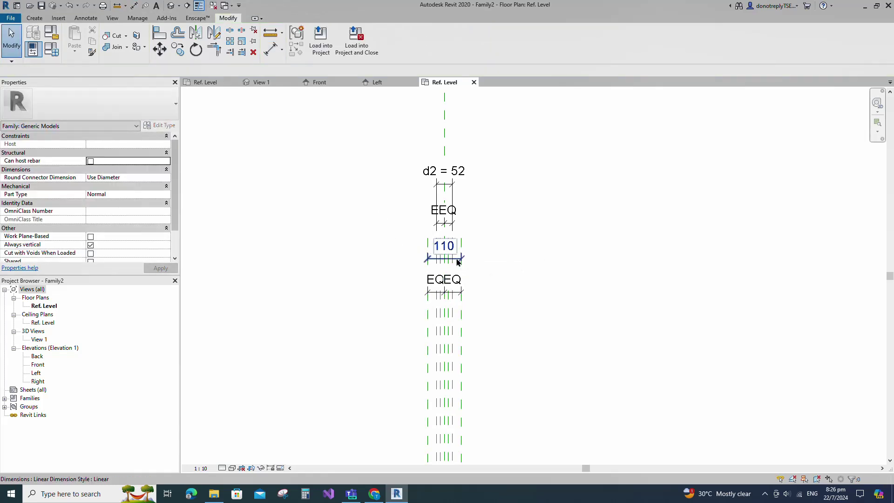
{"action": "left_click", "coordinate": [458, 260]}
{"action": "left_click", "coordinate": [408, 40]}
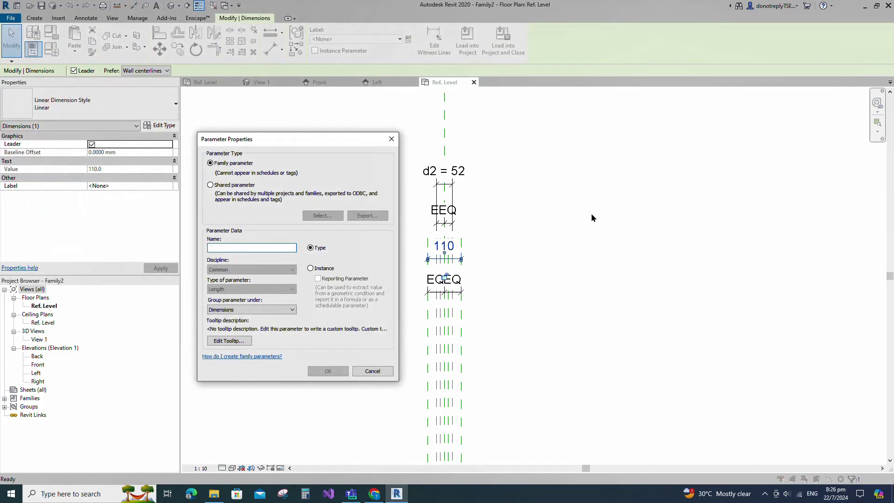
{"action": "left_click", "coordinate": [328, 371]}
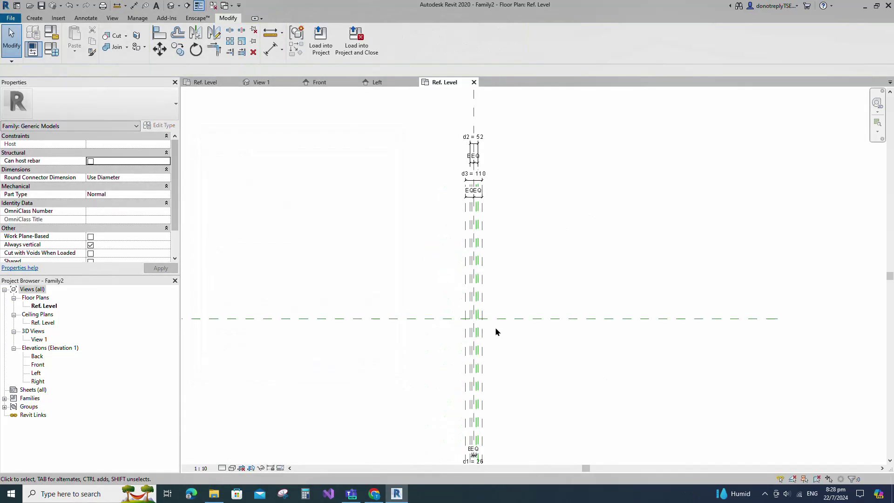
- Draw a short horizontal reference plane offset just above the horizontal centre plane and mirror it below
{"action": "key", "text": "r"}
{"action": "key", "text": "p"}
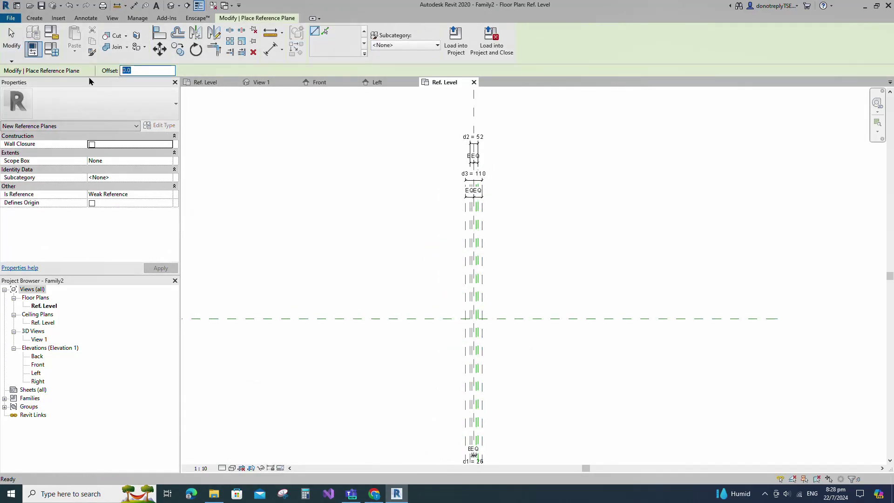
{"action": "left_click", "coordinate": [390, 320]}
{"action": "left_click", "coordinate": [553, 320]}
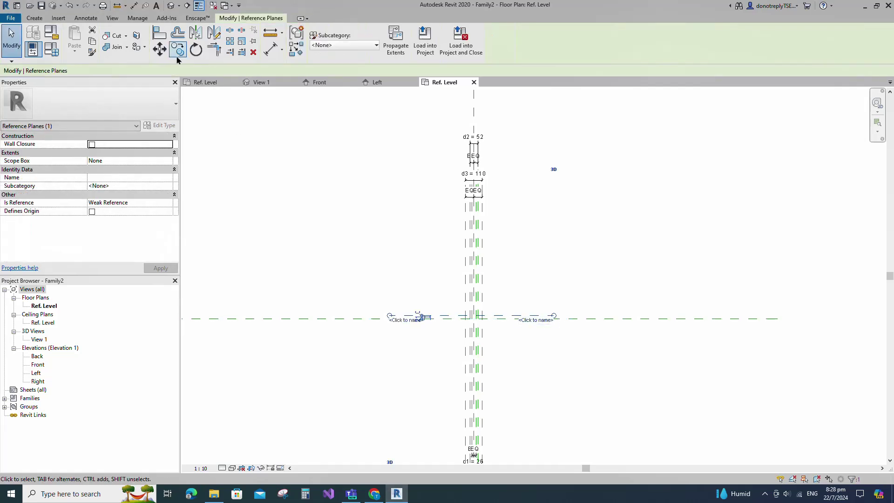
{"action": "key", "text": "Escape"}
{"action": "key", "text": "Escape"}
{"action": "left_click", "coordinate": [549, 319]}
- Place an equalized dimension across the three horizontal planes and an overall dimension between the outer two
{"action": "left_click", "coordinate": [272, 48]}
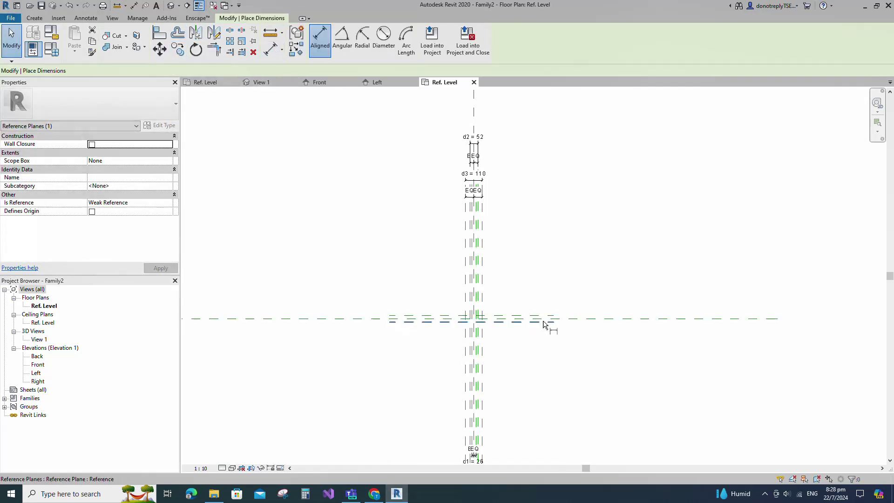
{"action": "scroll", "coordinate": [547, 323], "scroll_direction": "up", "scroll_amount": 3}
{"action": "left_click", "coordinate": [511, 314]}
{"action": "left_click", "coordinate": [517, 306]}
{"action": "left_click", "coordinate": [520, 322]}
{"action": "left_click", "coordinate": [598, 341]}
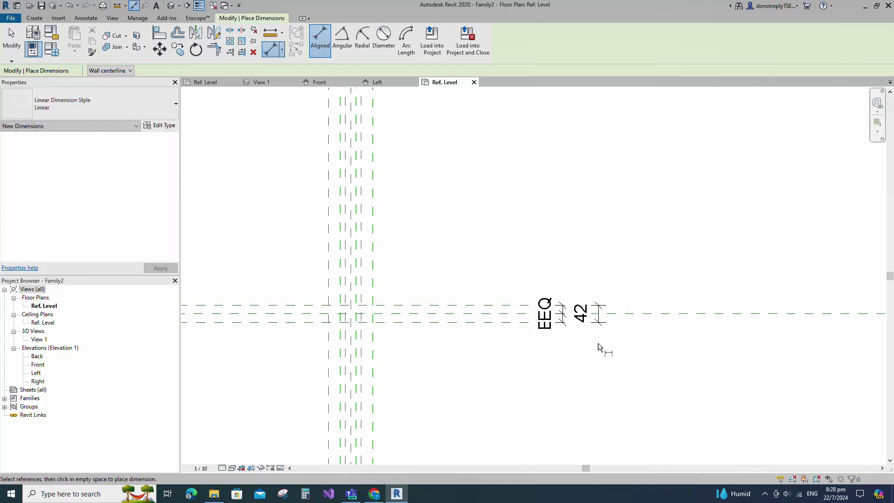
- Label the overall dimension between the outer horizontal planes with a new family type parameter named d4
{"action": "key", "text": "Escape"}
{"action": "left_click", "coordinate": [409, 39]}
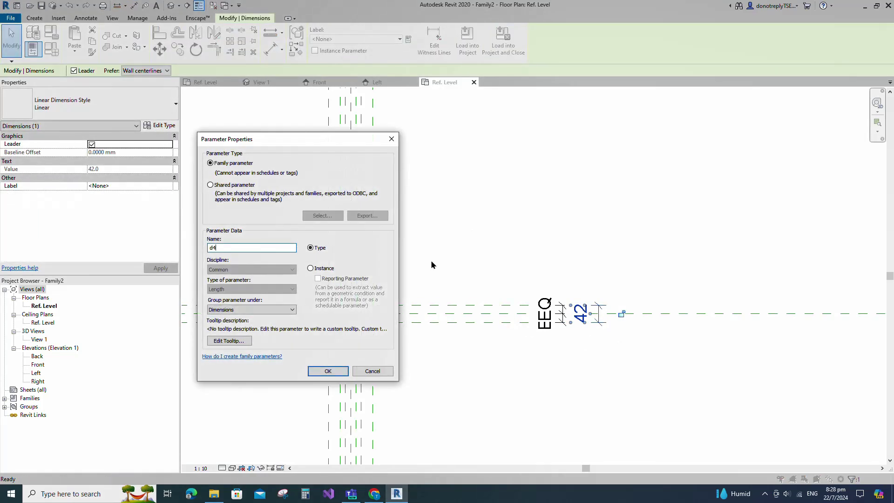
{"action": "left_click", "coordinate": [327, 371]}
{"action": "left_click", "coordinate": [541, 394]}
{"action": "scroll", "coordinate": [533, 256], "scroll_direction": "down", "scroll_amount": 1}
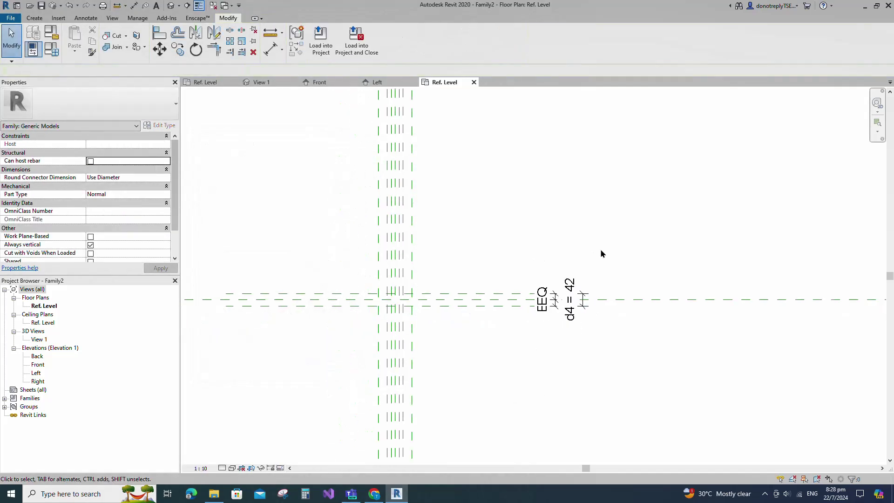
- Draw a horizontal reference plane offset 57.5 mm above the Center (Front/Back) plane and mirror it below
{"action": "key", "text": "r"}
{"action": "key", "text": "p"}
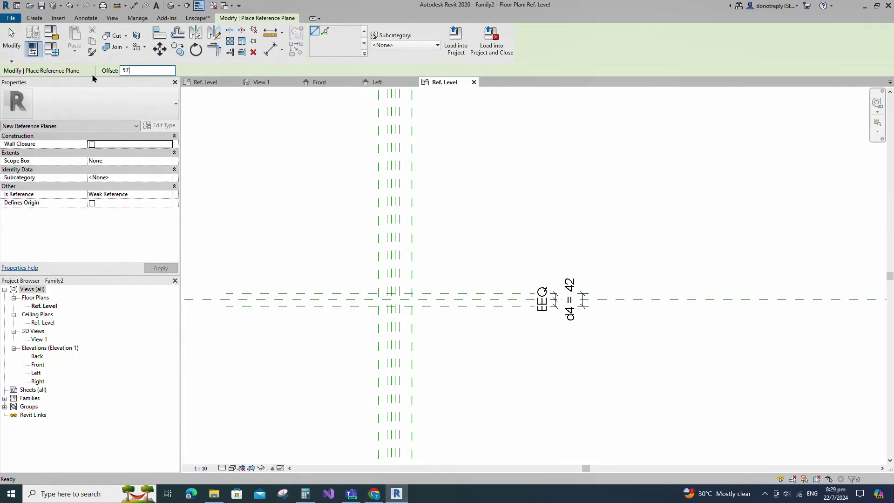
{"action": "left_click", "coordinate": [225, 299]}
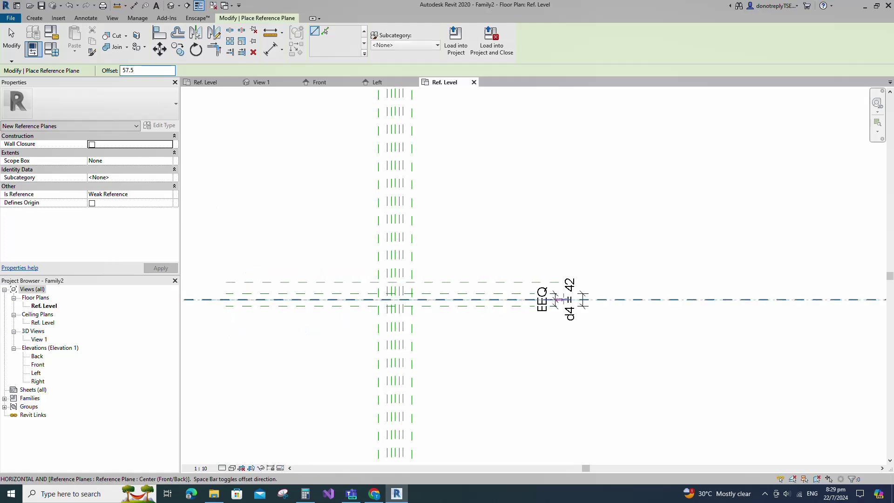
{"action": "left_click", "coordinate": [556, 299]}
{"action": "key", "text": "Escape"}
{"action": "key", "text": "Escape"}
{"action": "left_click", "coordinate": [483, 283]}
{"action": "left_click", "coordinate": [196, 32]}
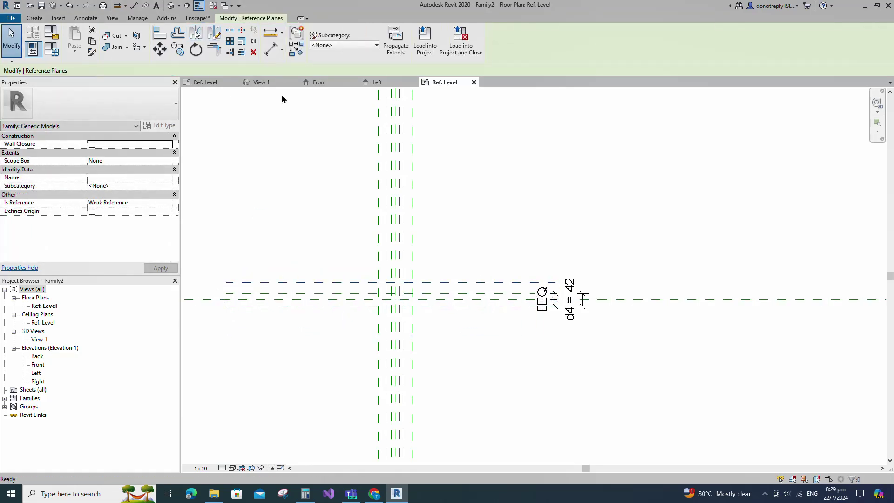
{"action": "left_click", "coordinate": [471, 300]}
- Place an equalized dimension across the two outermost horizontal planes and the Center (Front/Back) plane
{"action": "left_click", "coordinate": [270, 49]}
{"action": "left_click", "coordinate": [509, 300]}
{"action": "left_click", "coordinate": [504, 282]}
{"action": "left_click", "coordinate": [509, 317]}
{"action": "left_click", "coordinate": [619, 335]}
{"action": "left_click", "coordinate": [587, 299]}
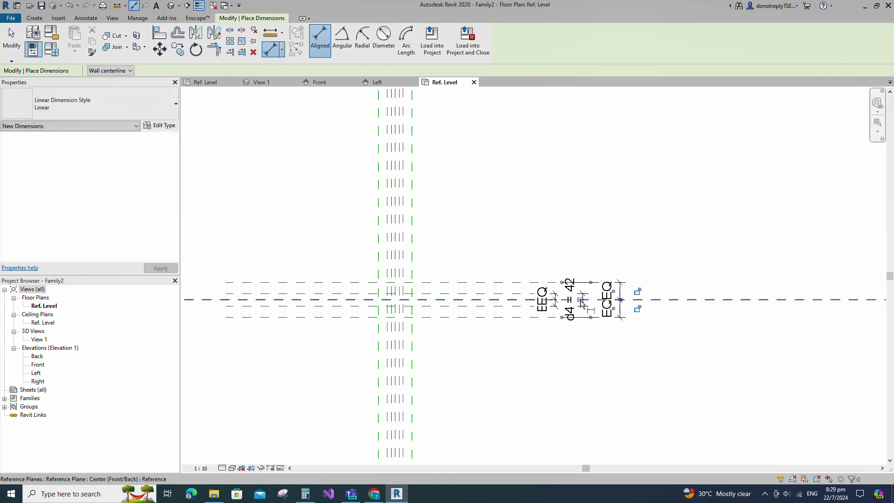
- Dimension the overall distance between the outermost horizontal planes and label it with a new parameter d
{"action": "left_click", "coordinate": [529, 282]}
{"action": "left_click", "coordinate": [528, 317]}
{"action": "left_click", "coordinate": [649, 339]}
{"action": "key", "text": "Escape"}
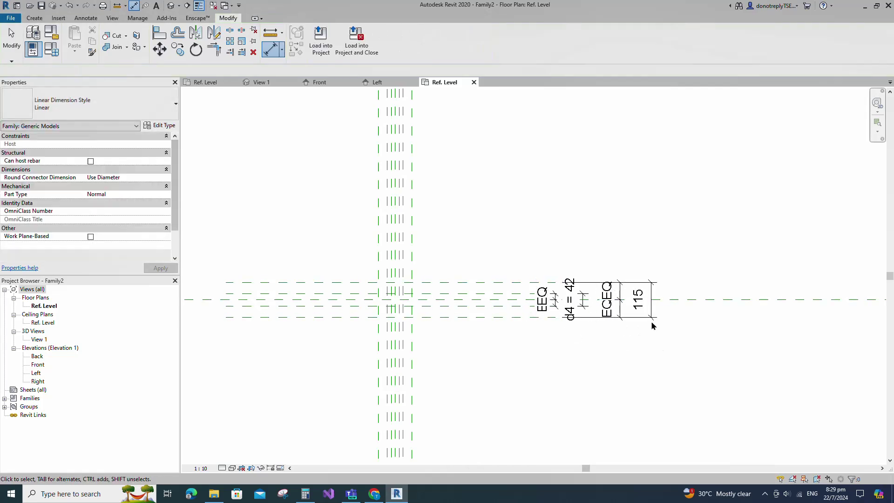
{"action": "left_click", "coordinate": [409, 39]}
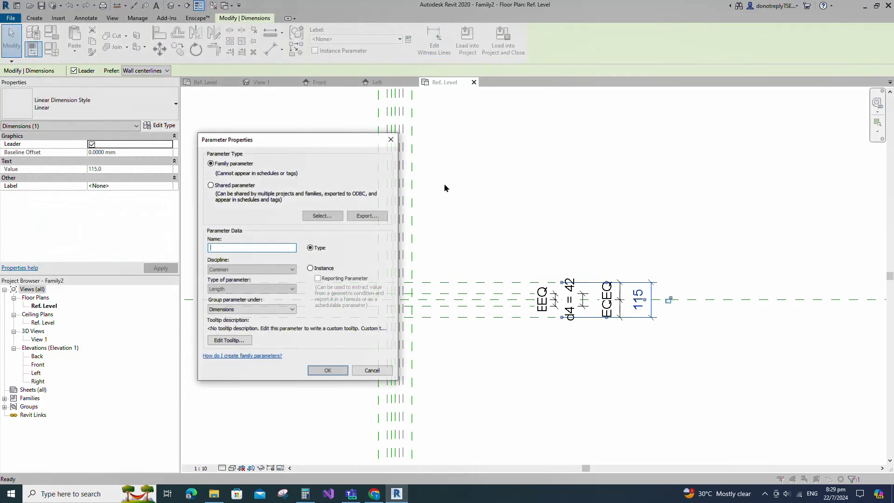
{"action": "type", "text": "d"}
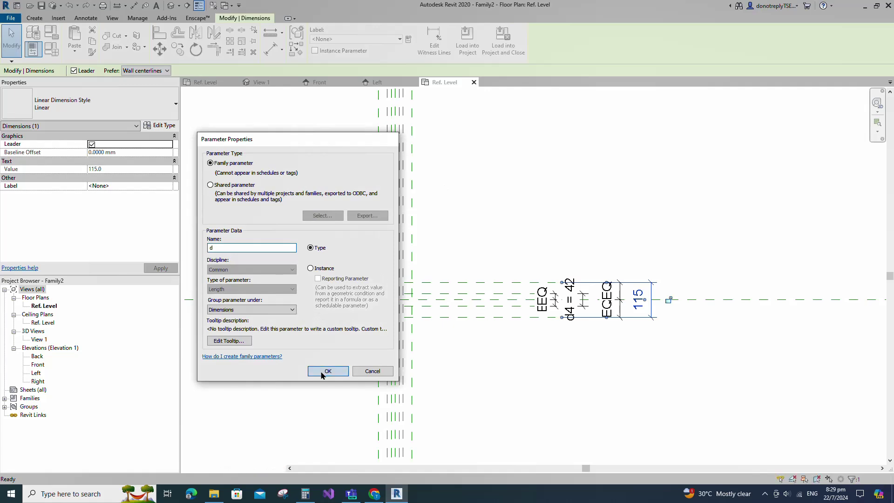
{"action": "left_click", "coordinate": [328, 370]}
{"action": "left_click", "coordinate": [547, 409]}
{"action": "scroll", "coordinate": [660, 256], "scroll_direction": "down", "scroll_amount": 2}
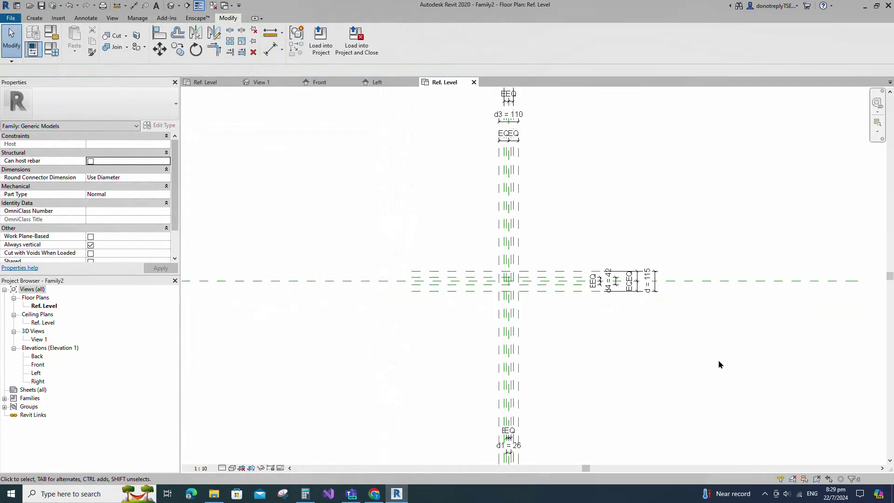
- Draw a horizontal reference plane offset 75 mm below the Center (Front/Back) plane
{"action": "left_click", "coordinate": [560, 293]}
{"action": "key", "text": "r"}
{"action": "key", "text": "p"}
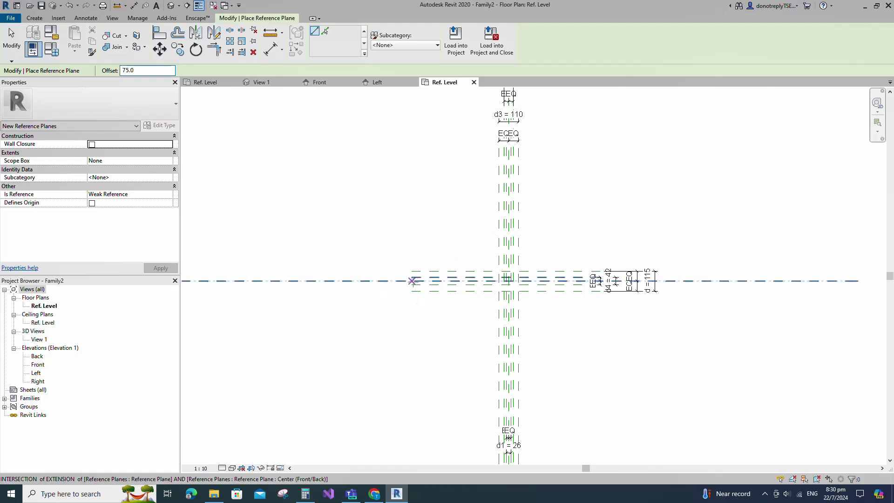
{"action": "scroll", "coordinate": [411, 280], "scroll_direction": "up", "scroll_amount": 2}
{"action": "scroll", "coordinate": [410, 280], "scroll_direction": "up", "scroll_amount": 3}
{"action": "scroll", "coordinate": [410, 279], "scroll_direction": "down", "scroll_amount": 1}
{"action": "left_click", "coordinate": [411, 280]}
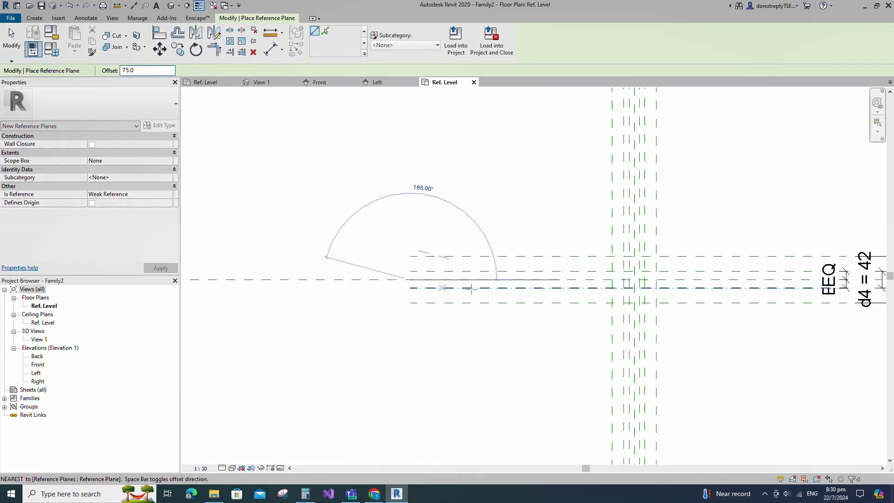
{"action": "key", "text": "space"}
{"action": "scroll", "coordinate": [491, 278], "scroll_direction": "down", "scroll_amount": 3}
{"action": "scroll", "coordinate": [491, 278], "scroll_direction": "down", "scroll_amount": 1}
{"action": "left_click", "coordinate": [685, 278]}
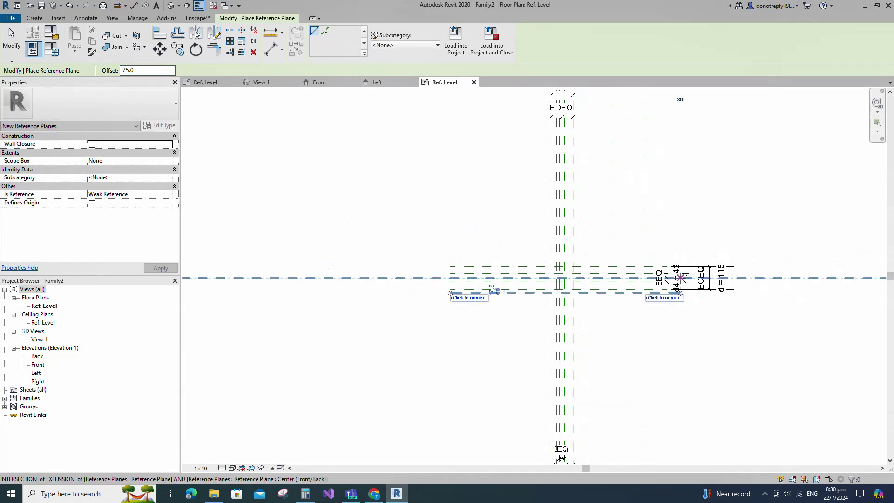
- Dimension from the Center (Front/Back) plane to the lowest horizontal plane and label it with a new parameter L1
{"action": "key", "text": "d"}
{"action": "key", "text": "i"}
{"action": "left_click", "coordinate": [429, 280]}
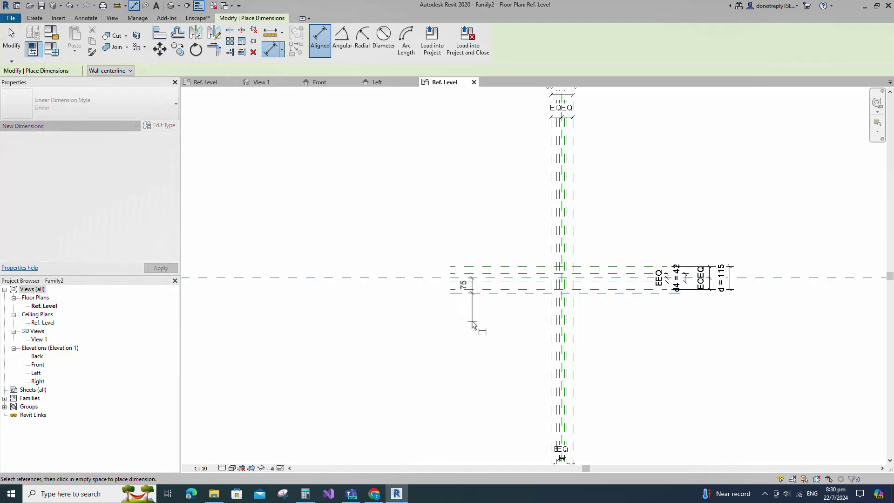
{"action": "left_click", "coordinate": [451, 322]}
{"action": "key", "text": "Escape"}
{"action": "key", "text": "Escape"}
{"action": "left_click", "coordinate": [452, 286]}
{"action": "left_click", "coordinate": [408, 39]}
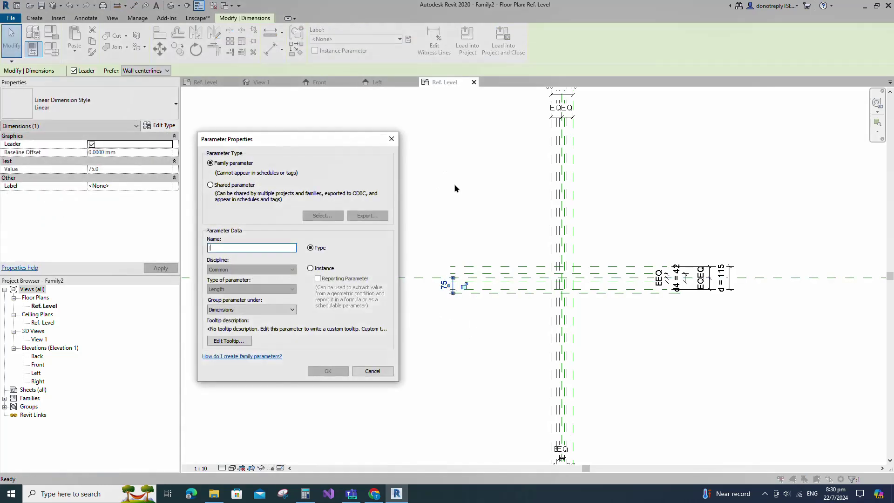
{"action": "left_click", "coordinate": [328, 371]}
{"action": "left_click", "coordinate": [458, 373]}
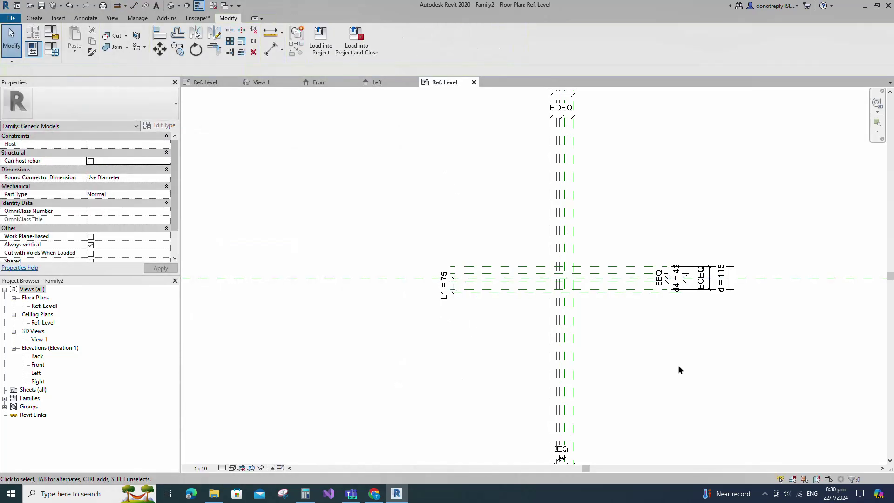
- Draw a vertical reference plane offset 80 mm to the right of the Center (Left/Right) plane
{"action": "key", "text": "r"}
{"action": "key", "text": "p"}
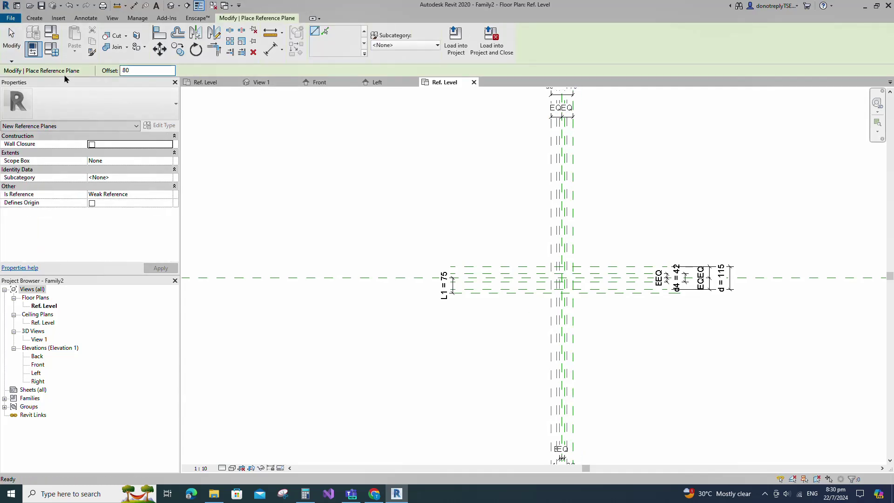
{"action": "scroll", "coordinate": [573, 326], "scroll_direction": "up", "scroll_amount": 1}
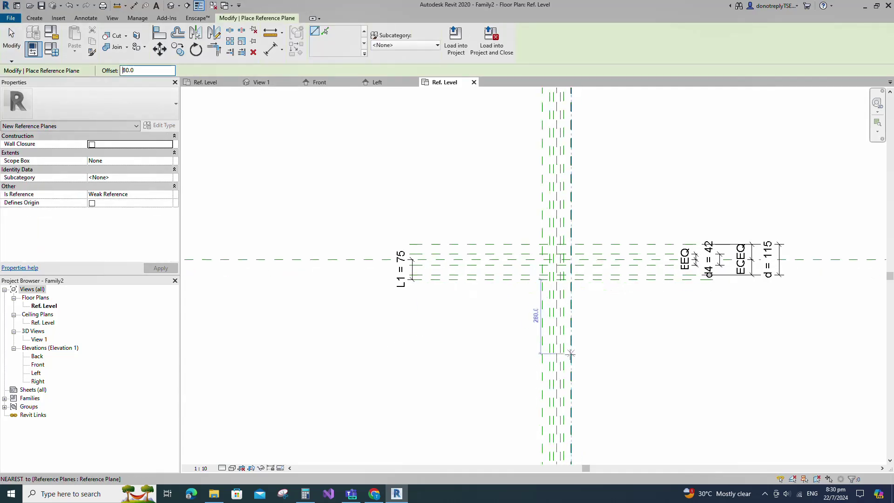
{"action": "left_click", "coordinate": [557, 427]}
{"action": "scroll", "coordinate": [549, 199], "scroll_direction": "down", "scroll_amount": 3}
{"action": "scroll", "coordinate": [554, 108], "scroll_direction": "up", "scroll_amount": 2}
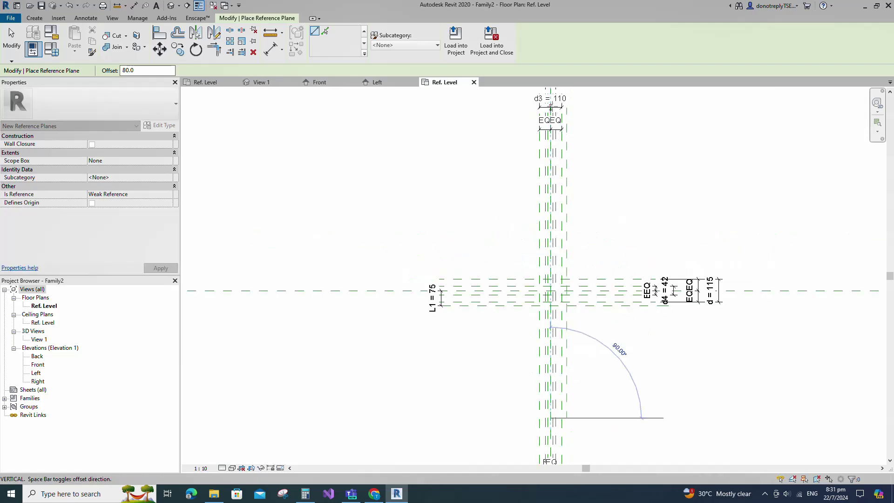
{"action": "key", "text": "Escape"}
- Dimension the distance from the Center (Left/Right) plane to the rightmost vertical plane
{"action": "key", "text": "d"}
{"action": "key", "text": "i"}
{"action": "scroll", "coordinate": [562, 429], "scroll_direction": "up", "scroll_amount": 2}
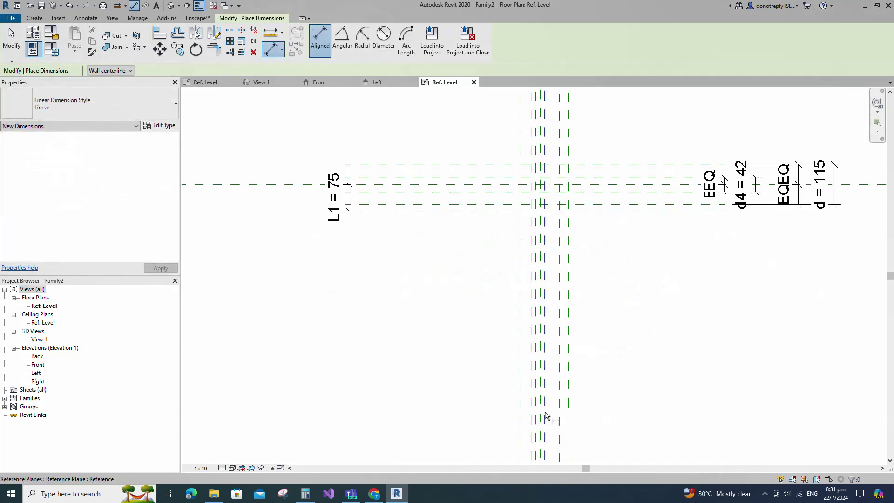
{"action": "left_click", "coordinate": [568, 385]}
{"action": "scroll", "coordinate": [608, 356], "scroll_direction": "down", "scroll_amount": 2}
{"action": "left_click", "coordinate": [632, 386]}
{"action": "key", "text": "Escape"}
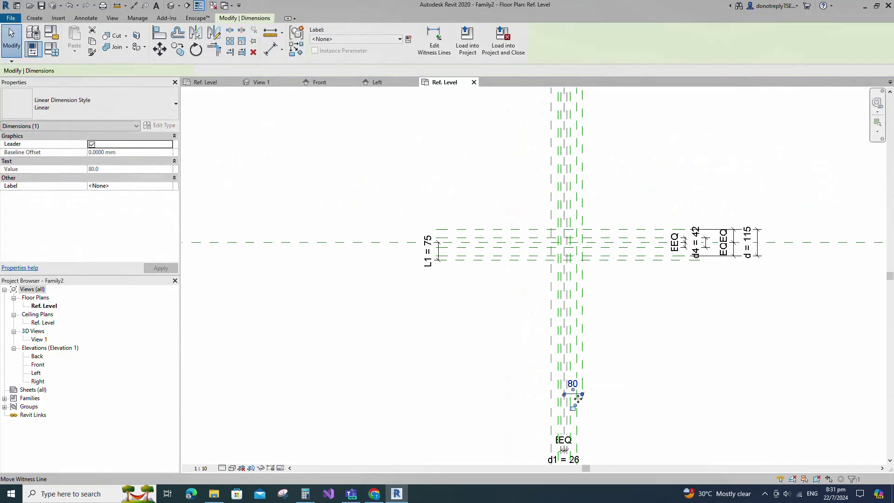
- Label the dimension to the rightmost vertical plane with a new parameter named L2
{"action": "scroll", "coordinate": [572, 399], "scroll_direction": "up", "scroll_amount": 2}
{"action": "left_click", "coordinate": [408, 39]}
{"action": "type", "text": "L2"}
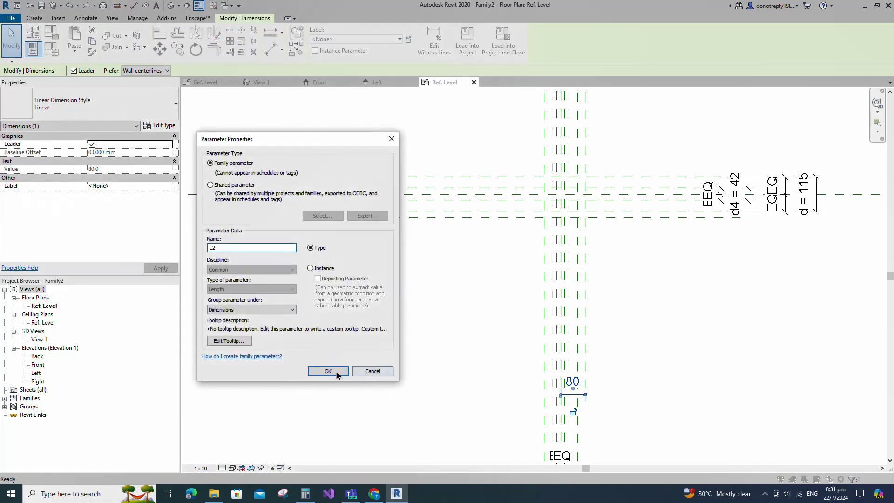
{"action": "left_click", "coordinate": [328, 371]}
{"action": "key", "text": "Escape"}
{"action": "scroll", "coordinate": [309, 263], "scroll_direction": "down", "scroll_amount": 1}
- Draw a horizontal reference plane offset 253 mm above the Center (Front/Back) plane
{"action": "left_click", "coordinate": [530, 294]}
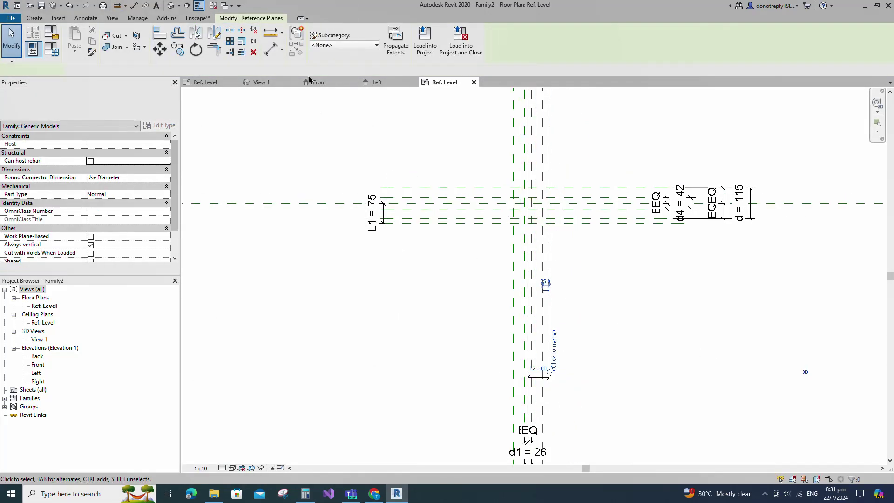
{"action": "key", "text": "r"}
{"action": "key", "text": "p"}
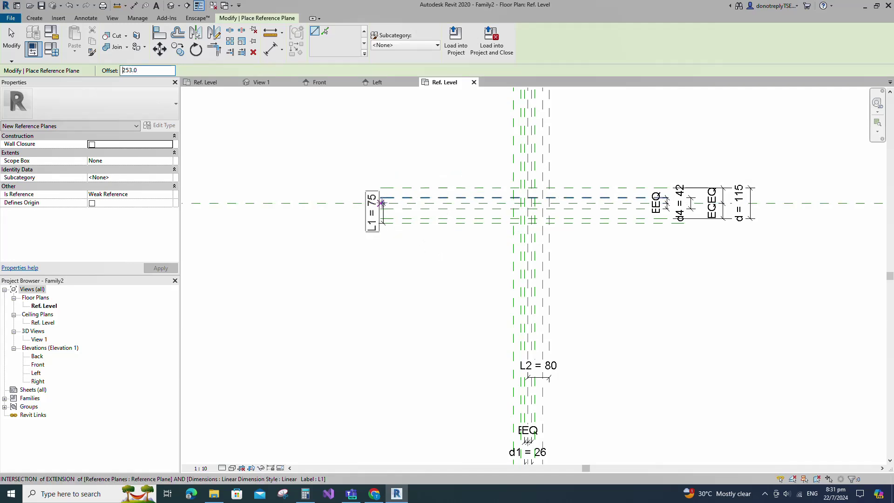
{"action": "left_click", "coordinate": [381, 203]}
{"action": "left_click", "coordinate": [666, 203]}
{"action": "scroll", "coordinate": [549, 240], "scroll_direction": "down", "scroll_amount": 2}
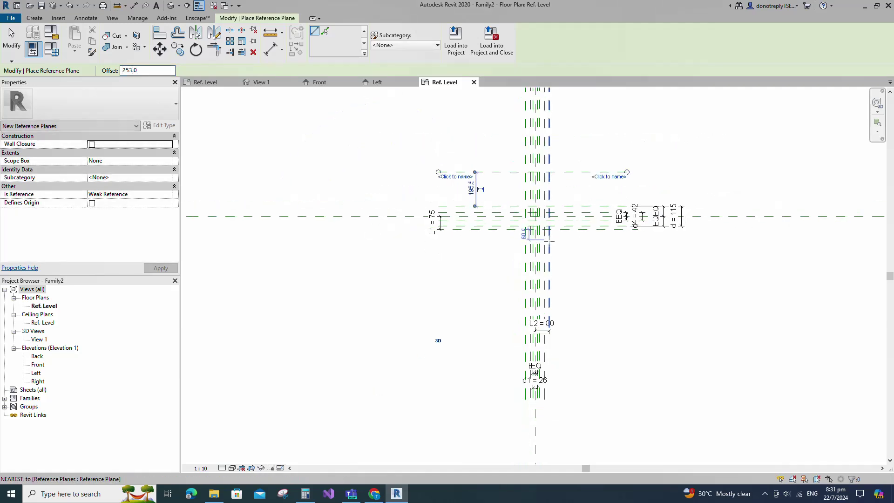
- Dimension from the Center (Front/Back) plane to the topmost horizontal plane and label it with a new parameter L3
{"action": "left_click", "coordinate": [271, 49]}
{"action": "left_click", "coordinate": [406, 216]}
{"action": "left_click", "coordinate": [443, 172]}
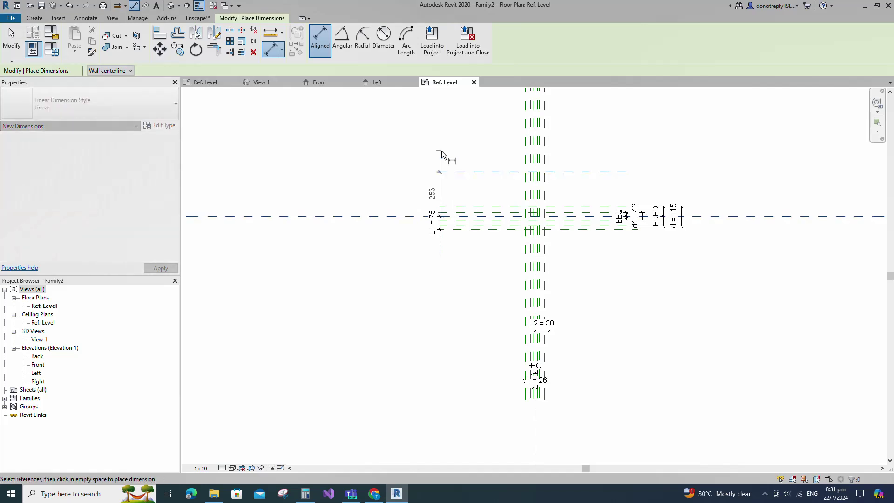
{"action": "left_click", "coordinate": [441, 151]}
{"action": "key", "text": "Escape"}
{"action": "key", "text": "Escape"}
{"action": "left_click", "coordinate": [440, 193]}
{"action": "left_click", "coordinate": [408, 39]}
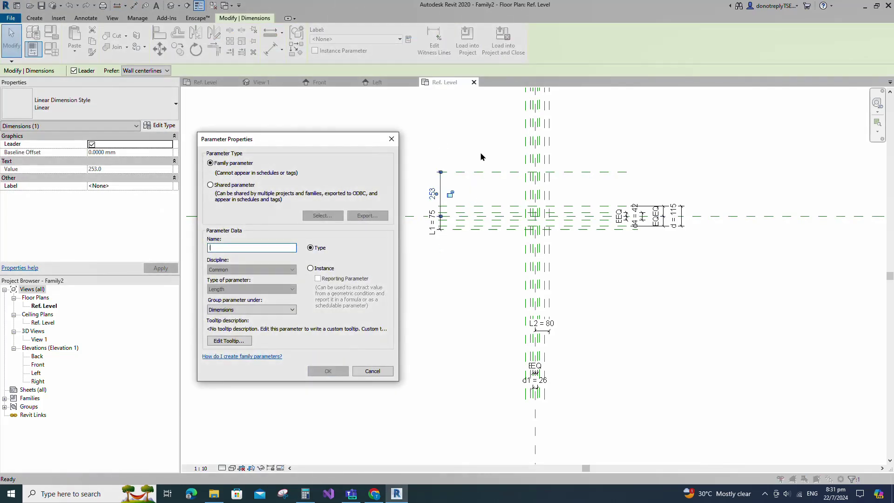
{"action": "left_click", "coordinate": [327, 371]}
{"action": "key", "text": "Escape"}
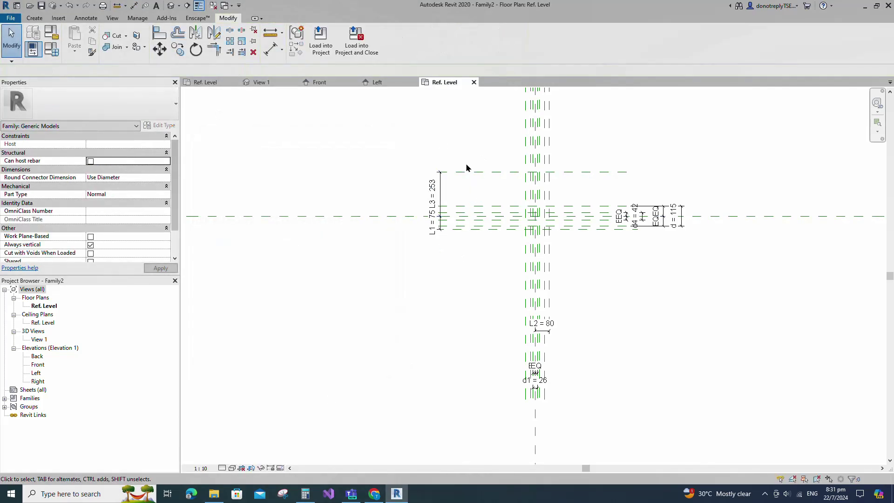
- Create a reference plane offset 50 mm above the topmost horizontal plane by picking that plane
{"action": "left_click", "coordinate": [467, 173]}
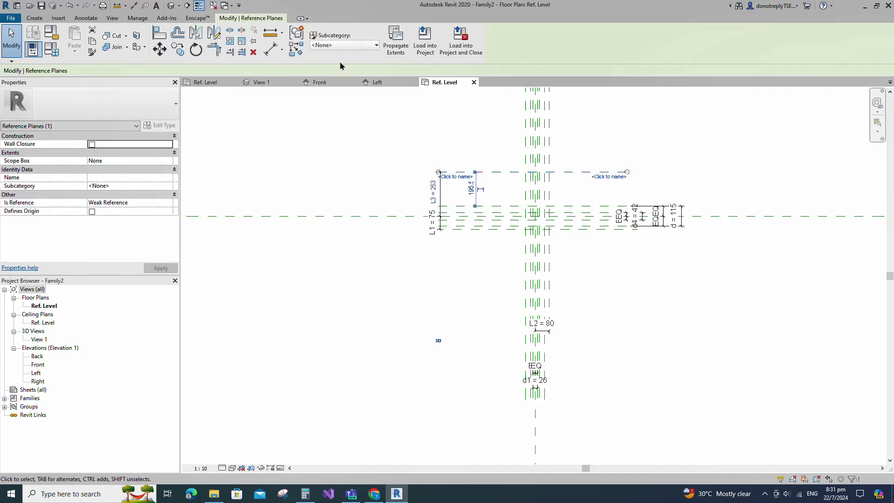
{"action": "left_click", "coordinate": [298, 50]}
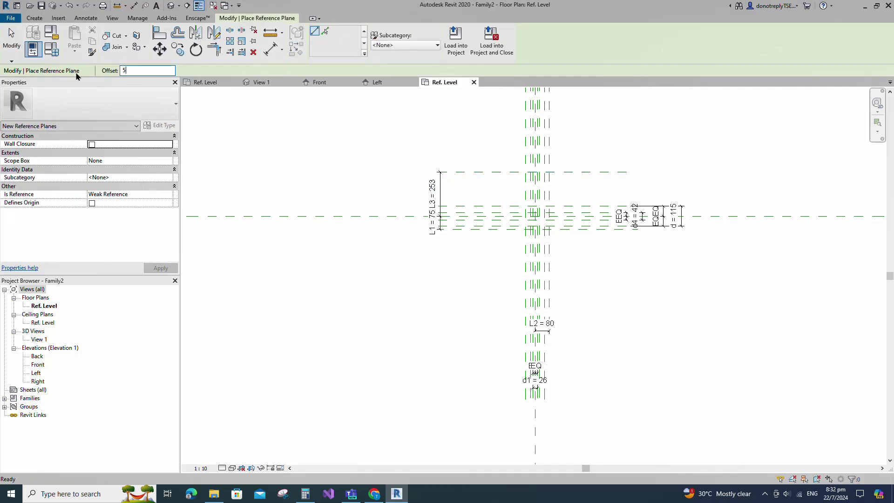
{"action": "left_click", "coordinate": [325, 32]}
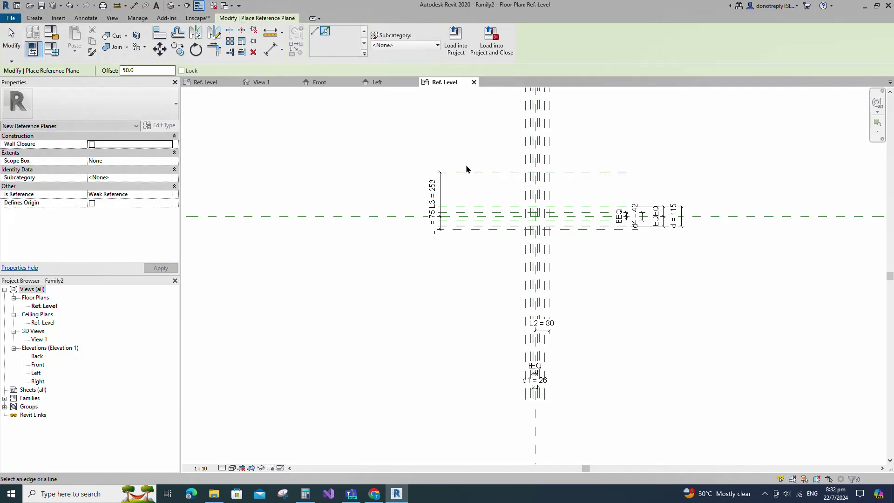
- Dimension between the two topmost horizontal reference planes and label the dimension with a new parameter L4
{"action": "left_click", "coordinate": [271, 49]}
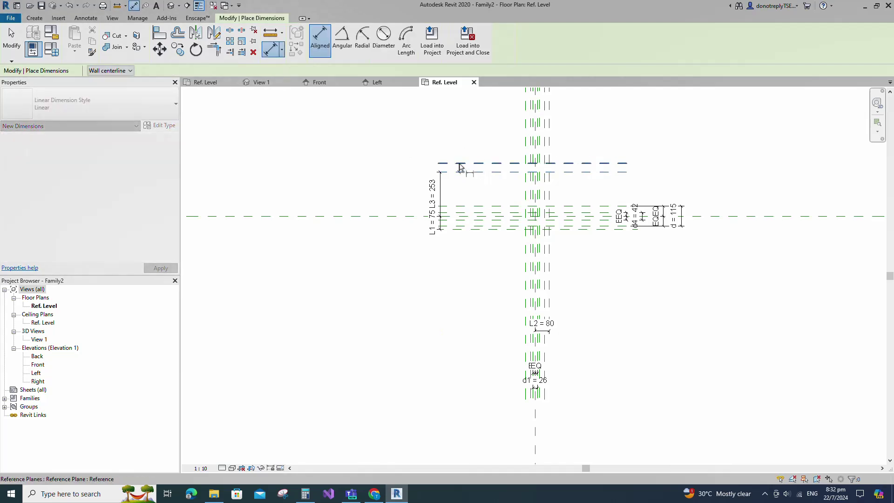
{"action": "key", "text": "Escape"}
{"action": "left_click", "coordinate": [435, 169]}
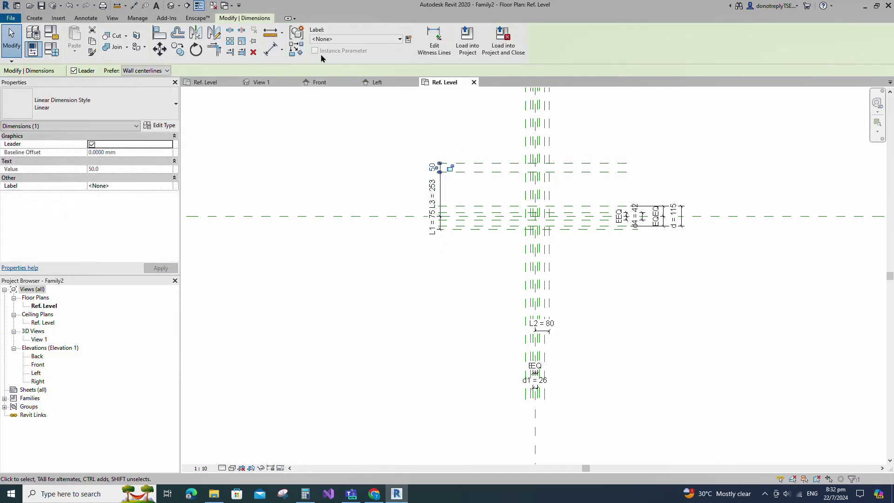
{"action": "left_click", "coordinate": [407, 39]}
{"action": "type", "text": "L"}
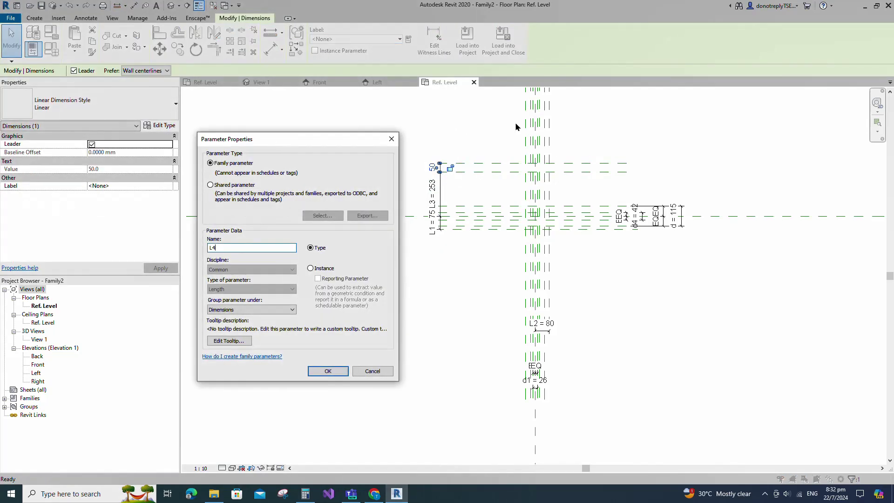
{"action": "type", "text": "4"}
{"action": "left_click", "coordinate": [328, 371]}
{"action": "left_click", "coordinate": [414, 317]}
- Draw a horizontal reference plane offset 324 mm above the Center (Front/Back) plane
{"action": "scroll", "coordinate": [454, 175], "scroll_direction": "up", "scroll_amount": 1}
{"action": "left_click", "coordinate": [454, 176]}
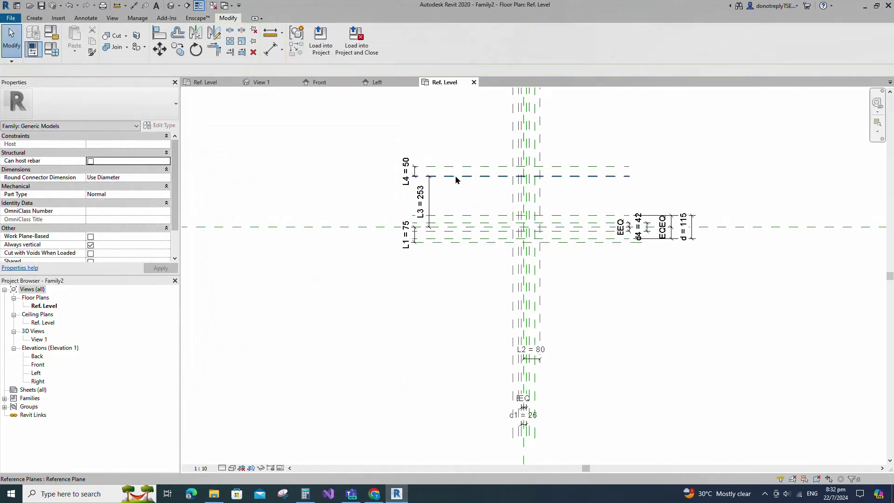
{"action": "left_click", "coordinate": [297, 49]}
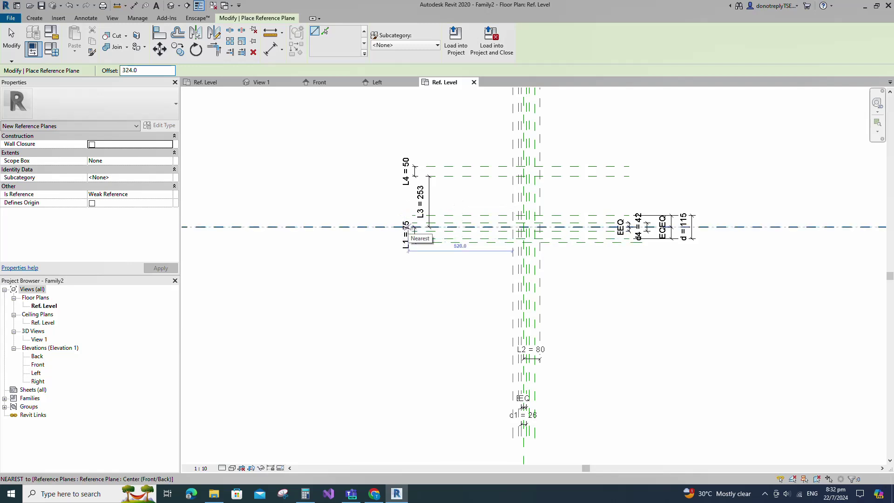
{"action": "left_click", "coordinate": [413, 227]}
{"action": "left_click", "coordinate": [626, 227]}
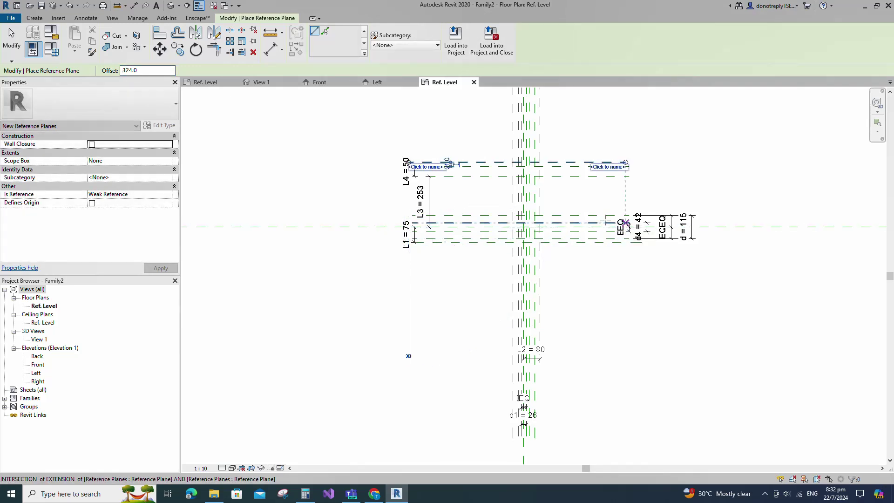
- Dimension from the Center (Front/Back) plane to the topmost horizontal plane and label it with a new parameter L5
{"action": "left_click", "coordinate": [272, 49]}
{"action": "left_click", "coordinate": [385, 228]}
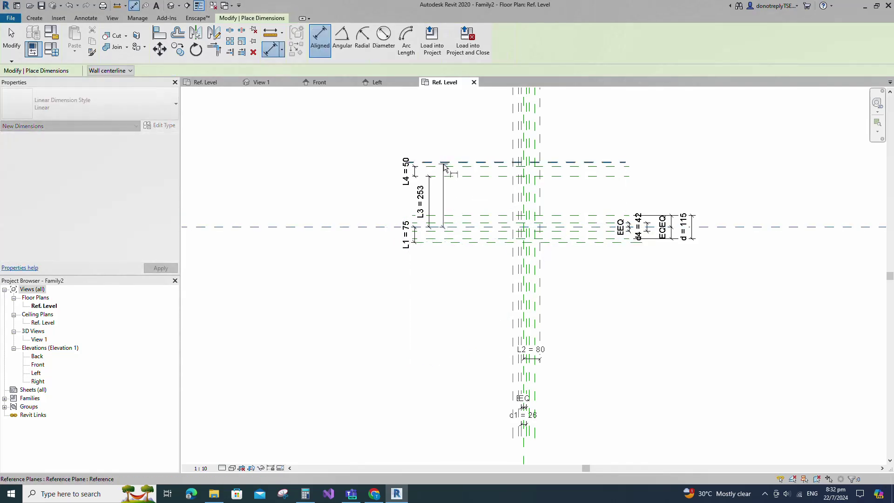
{"action": "left_click", "coordinate": [387, 146]}
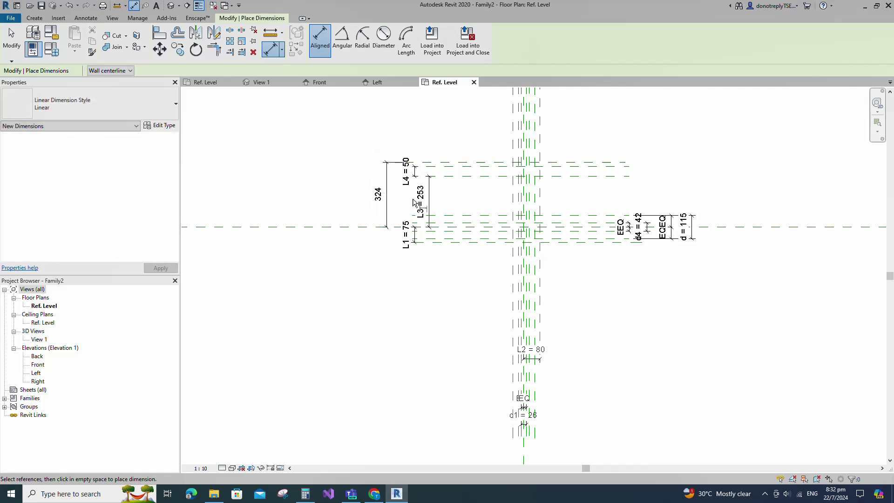
{"action": "key", "text": "Escape"}
{"action": "left_click", "coordinate": [408, 41]}
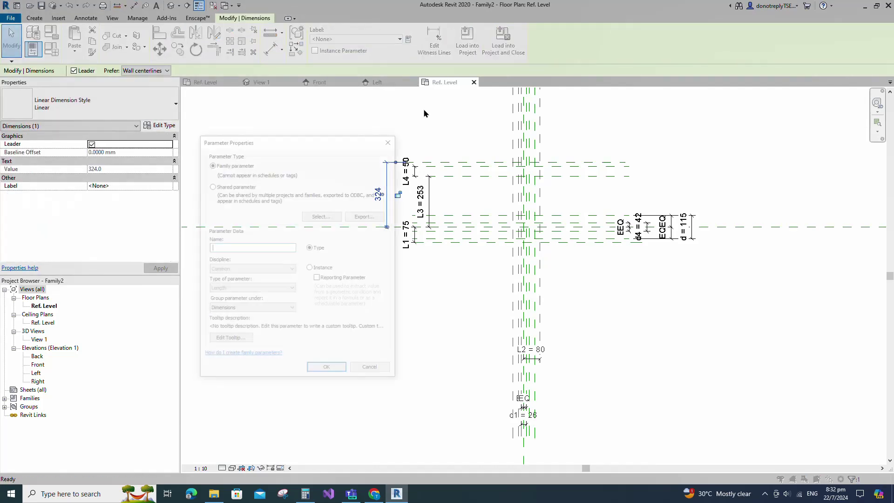
{"action": "type", "text": "L5"}
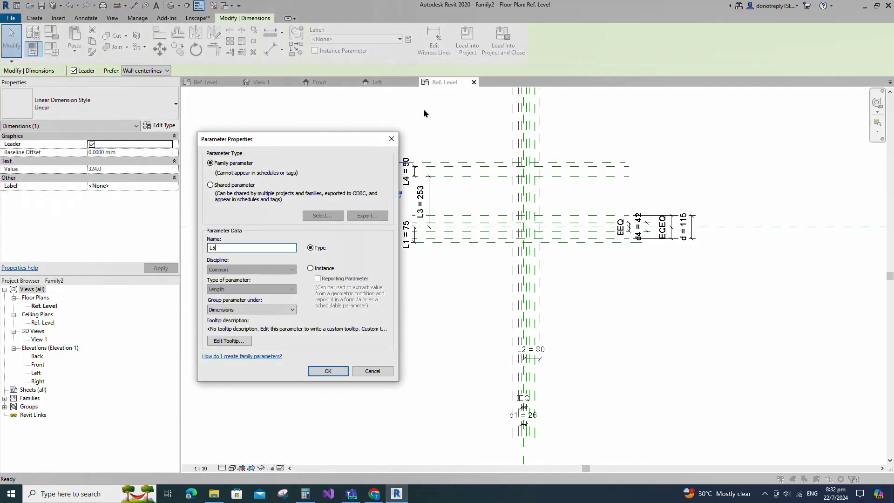
{"action": "left_click", "coordinate": [335, 371]}
{"action": "left_click", "coordinate": [413, 352]}
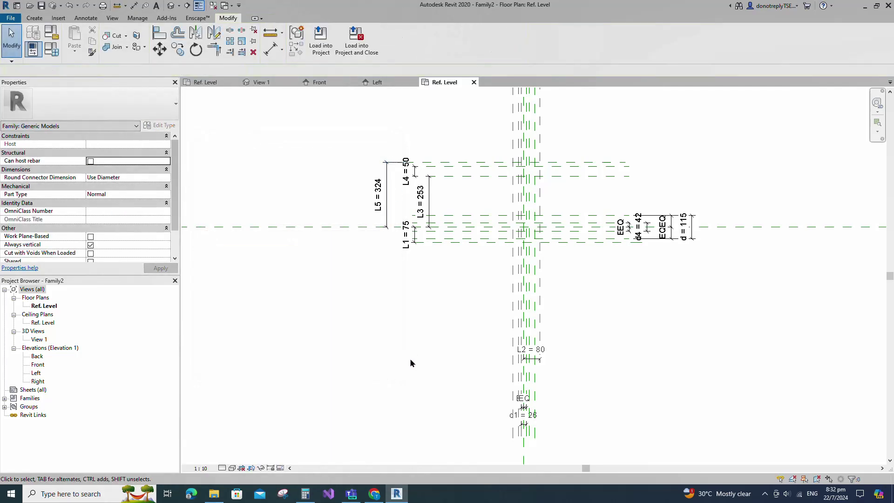
- Create a reference plane offset 13 mm above the lowest horizontal plane by picking that plane
{"action": "left_click", "coordinate": [493, 243]}
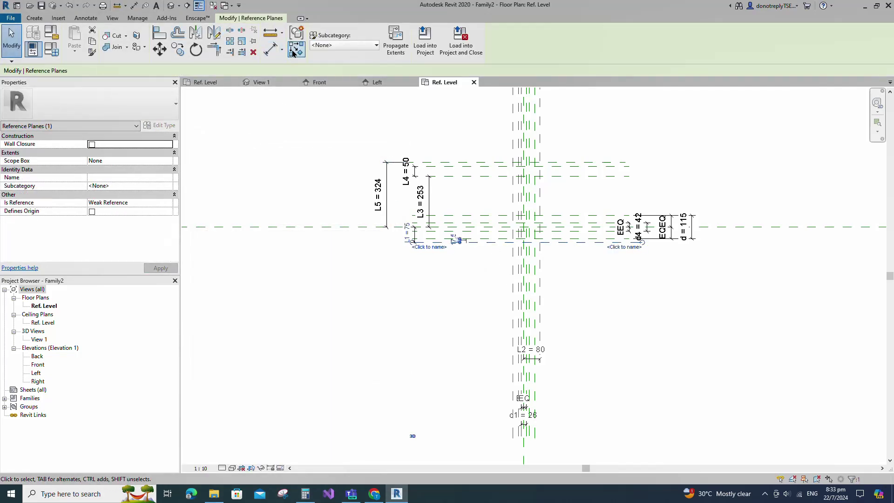
{"action": "left_click", "coordinate": [293, 51]}
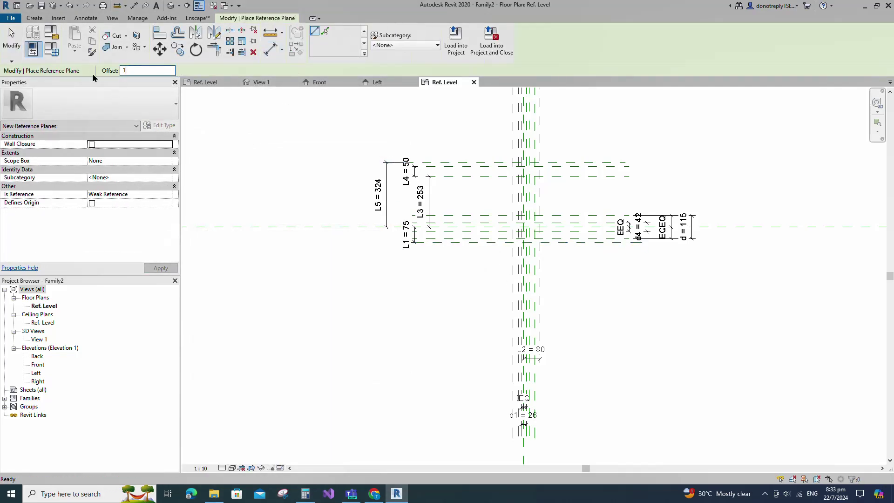
{"action": "type", "text": "13"}
{"action": "left_click", "coordinate": [324, 31]}
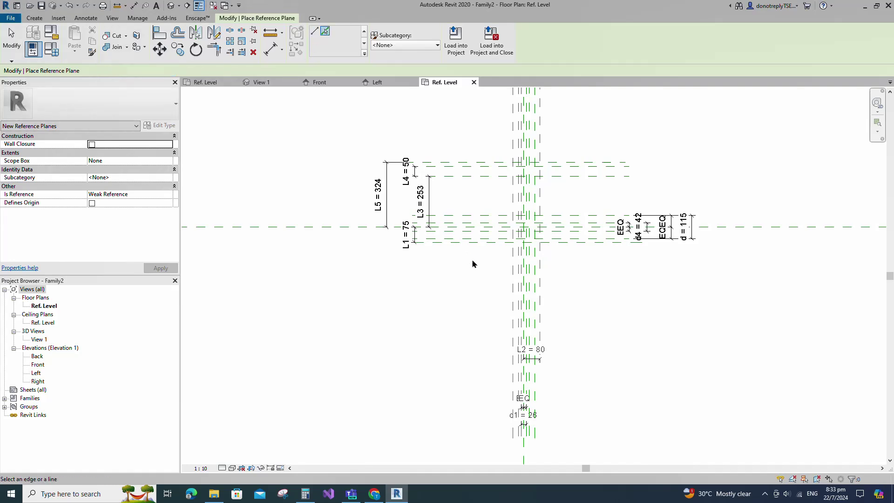
{"action": "scroll", "coordinate": [474, 261], "scroll_direction": "up", "scroll_amount": 3}
{"action": "left_click", "coordinate": [448, 174]}
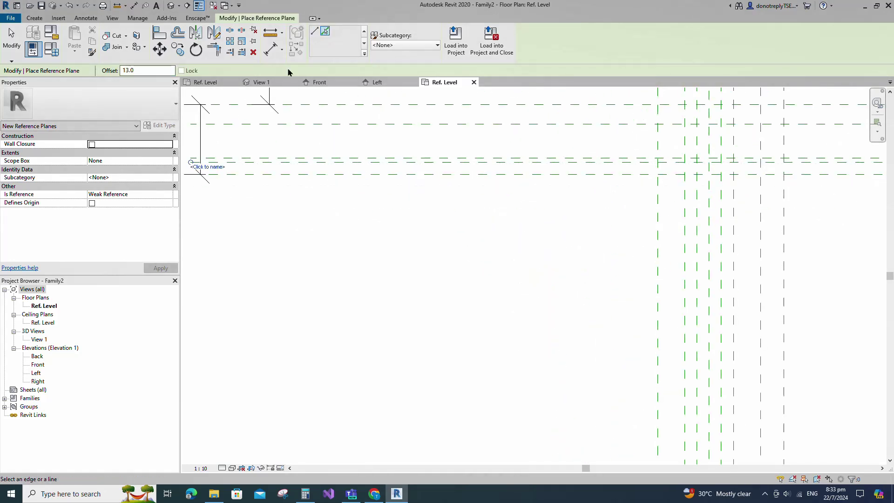
- Dimension between the lowest horizontal plane and the 13 mm offset plane, and label it with a new parameter t1
{"action": "left_click", "coordinate": [271, 49]}
{"action": "left_click", "coordinate": [456, 162]}
{"action": "left_click", "coordinate": [458, 174]}
{"action": "scroll", "coordinate": [455, 195], "scroll_direction": "down", "scroll_amount": 1}
{"action": "scroll", "coordinate": [455, 197], "scroll_direction": "down", "scroll_amount": 2}
{"action": "left_click", "coordinate": [419, 235]}
{"action": "key", "text": "Escape"}
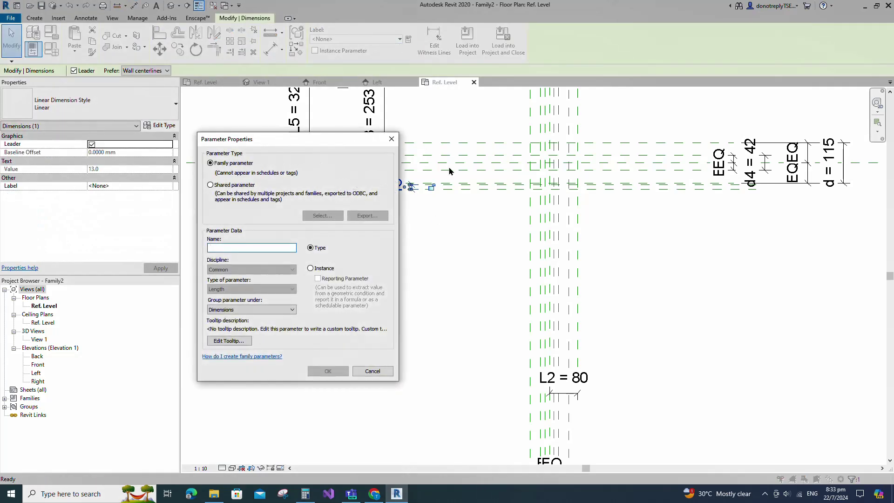
{"action": "left_click", "coordinate": [442, 345]}
{"action": "scroll", "coordinate": [431, 348], "scroll_direction": "down", "scroll_amount": 2}
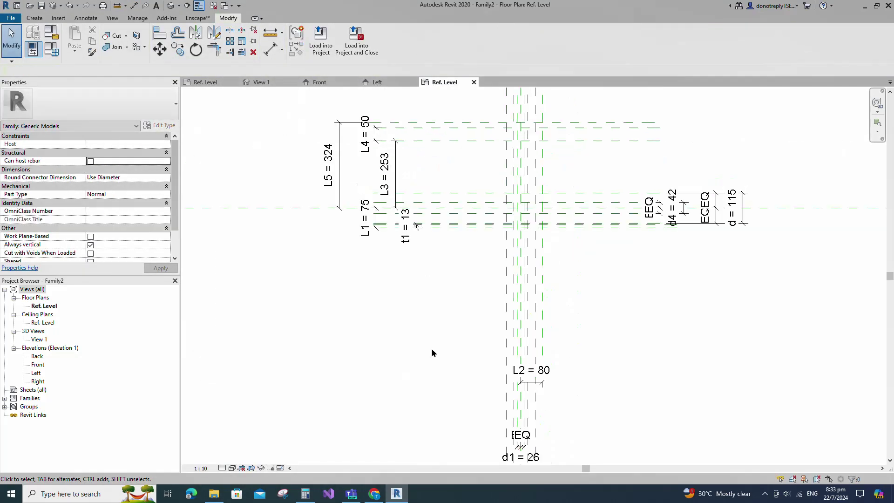
- Create a reference plane offset 14 mm to the left of the rightmost vertical plane by picking that plane
{"action": "left_click", "coordinate": [528, 293]}
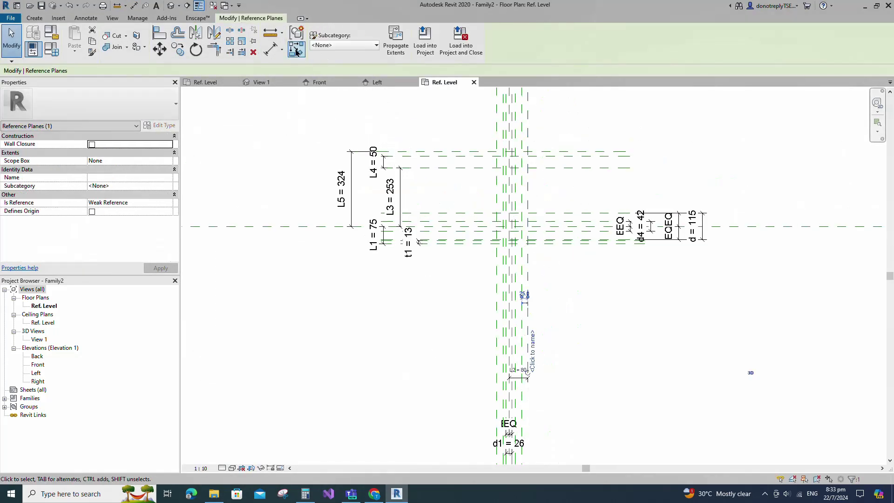
{"action": "type", "text": "rp"}
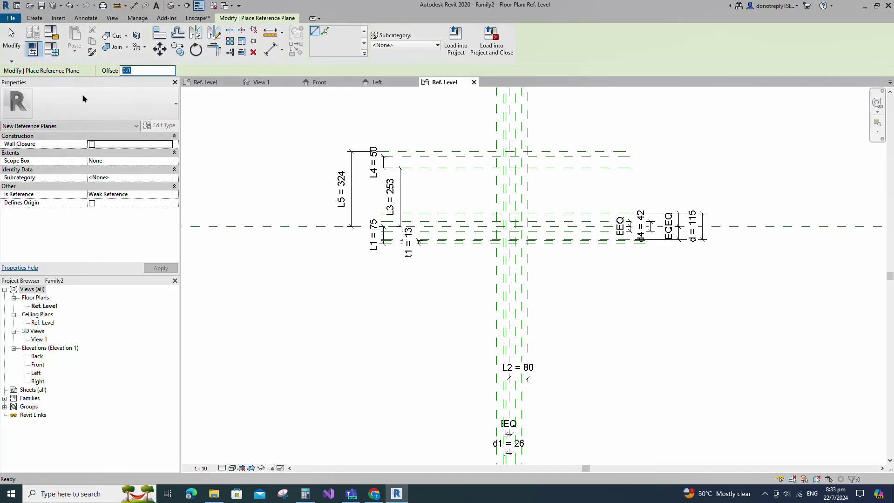
{"action": "type", "text": "14"}
{"action": "key", "text": "Return"}
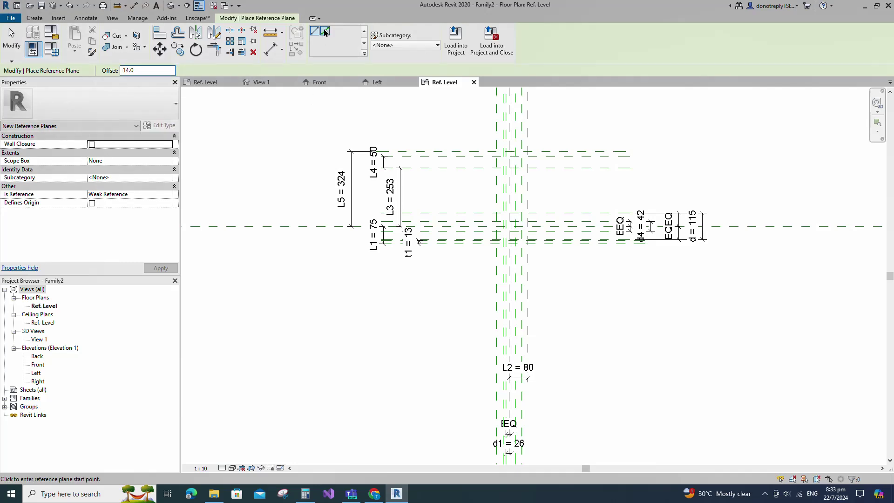
{"action": "left_click", "coordinate": [325, 32]}
{"action": "scroll", "coordinate": [536, 280], "scroll_direction": "up", "scroll_amount": 3}
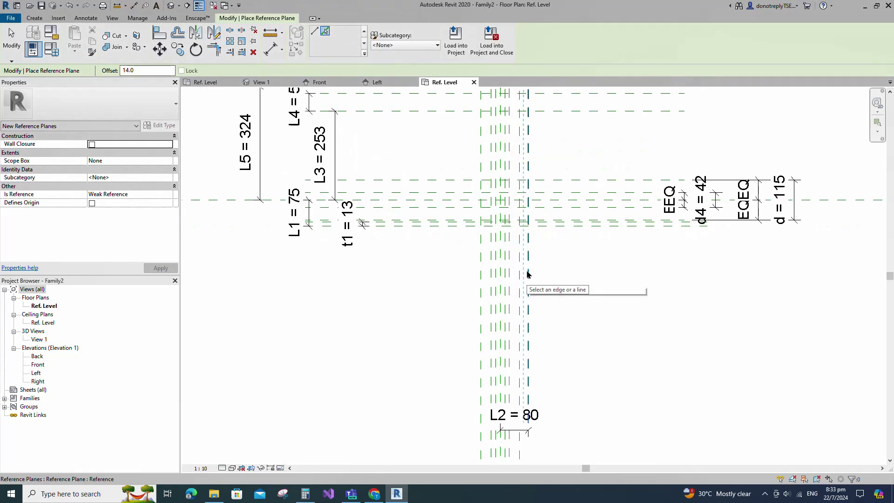
{"action": "left_click", "coordinate": [528, 278]}
- Dimension between the rightmost vertical plane and the 14 mm offset plane, and label it with a new parameter t2
{"action": "left_click", "coordinate": [271, 55]}
{"action": "left_click", "coordinate": [523, 320]}
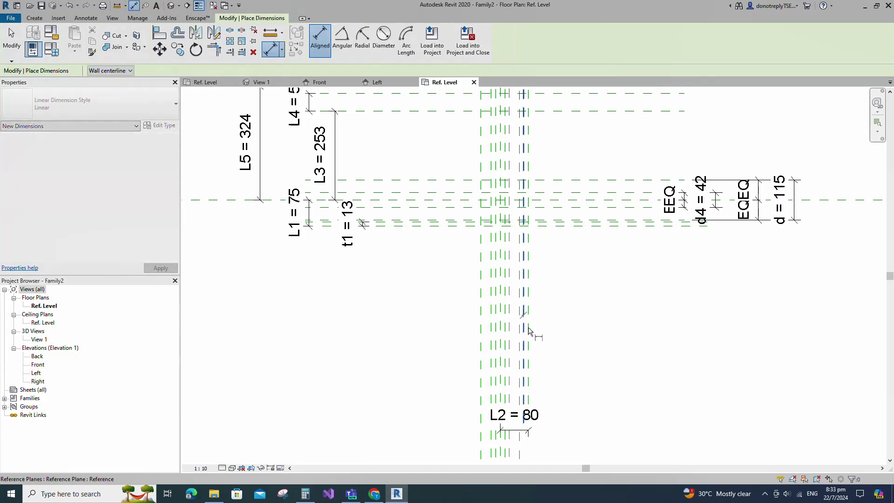
{"action": "left_click", "coordinate": [529, 330]}
{"action": "left_click", "coordinate": [582, 389]}
{"action": "key", "text": "Escape"}
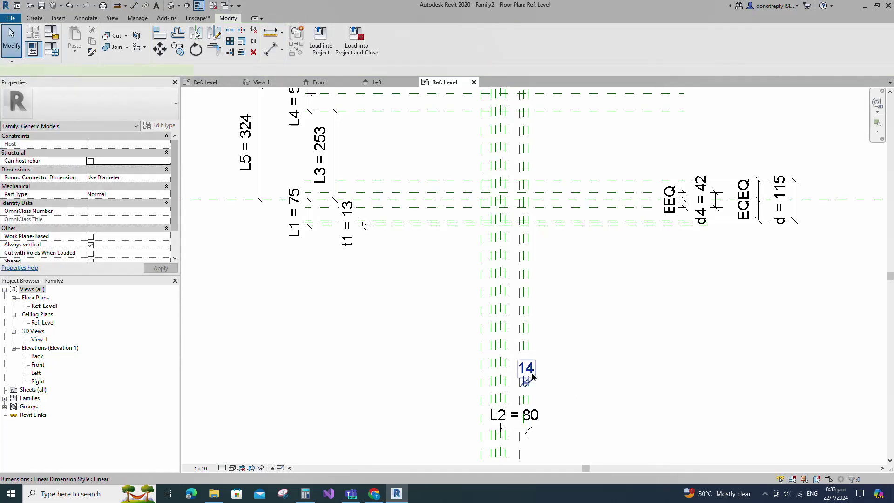
{"action": "left_click", "coordinate": [409, 39]}
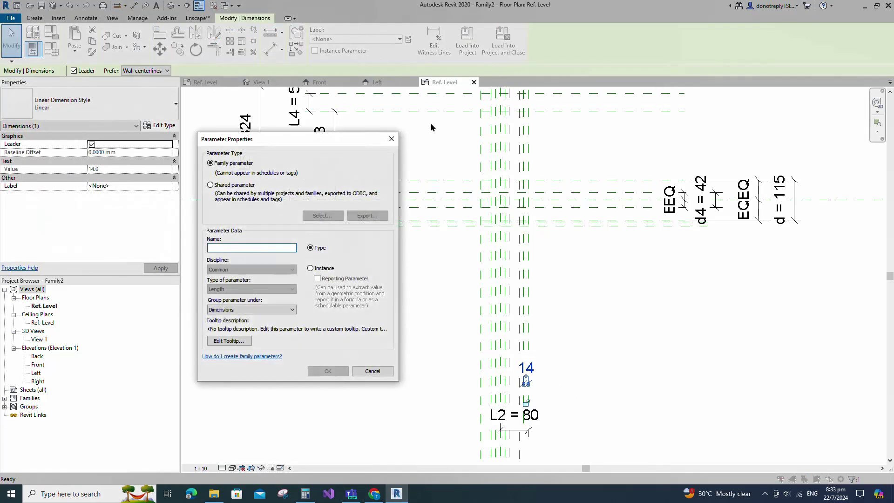
{"action": "left_click", "coordinate": [327, 371]}
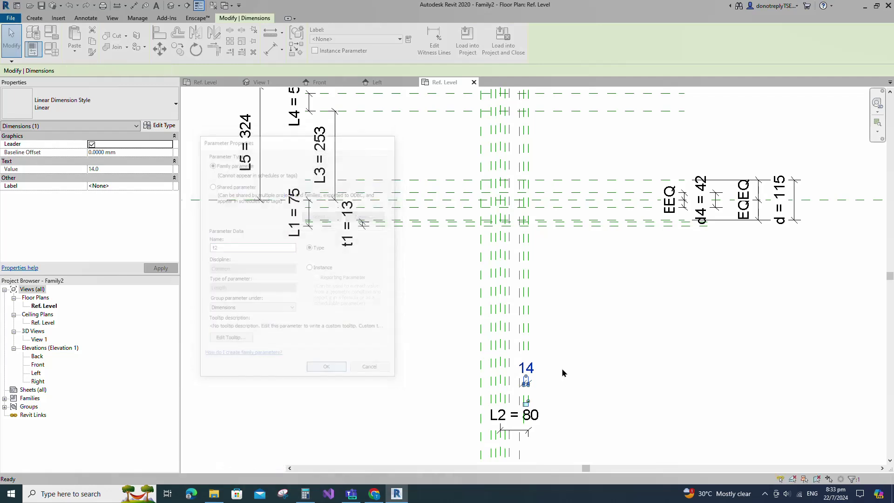
{"action": "left_click", "coordinate": [647, 355]}
- Create reference planes offset 4 mm on both sides of the Center (Left/Right) plane by picking it
{"action": "scroll", "coordinate": [625, 351], "scroll_direction": "down", "scroll_amount": 2}
{"action": "scroll", "coordinate": [582, 354], "scroll_direction": "up", "scroll_amount": 1}
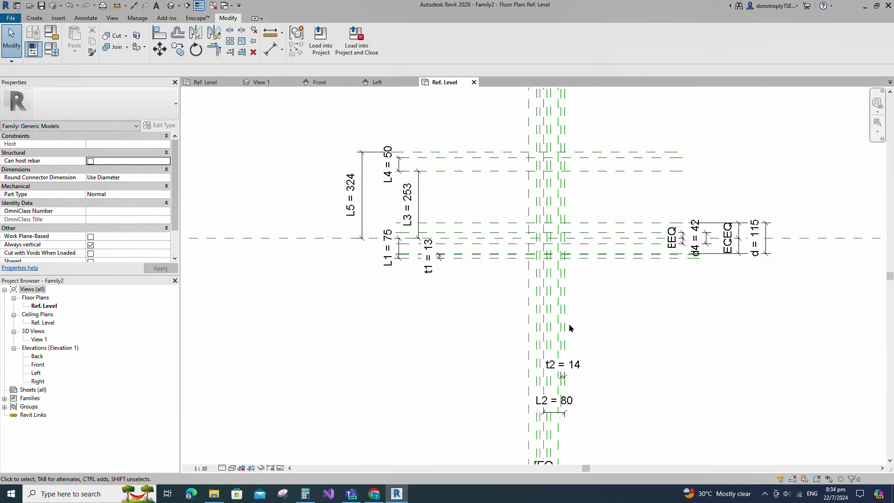
{"action": "left_click", "coordinate": [562, 321]}
{"action": "left_click", "coordinate": [297, 48]}
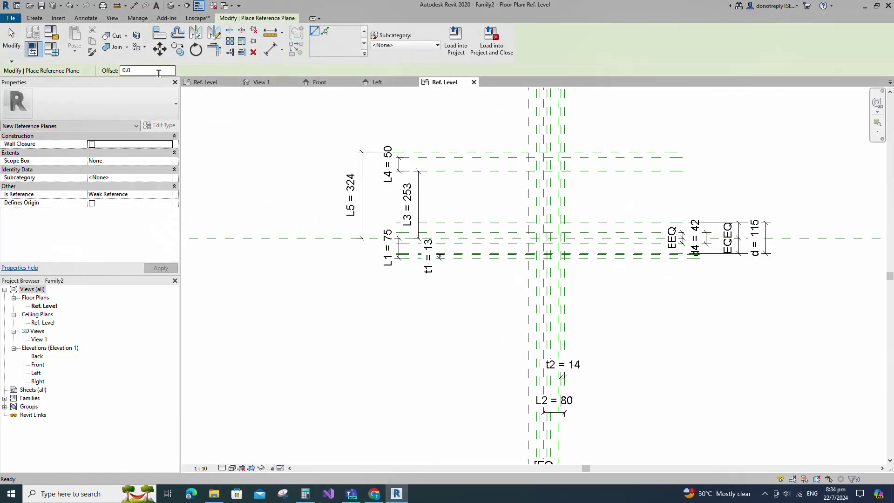
{"action": "scroll", "coordinate": [502, 306], "scroll_direction": "up", "scroll_amount": 3}
{"action": "scroll", "coordinate": [592, 302], "scroll_direction": "up", "scroll_amount": 4}
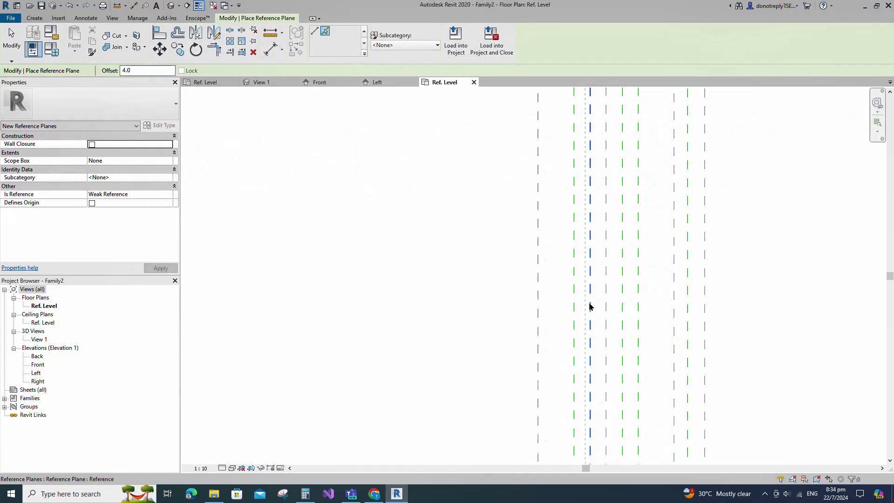
- Dimension the Center (Left/Right) plane with its two 4 mm offset planes and make the spacing equal
{"action": "key", "text": "d"}
{"action": "key", "text": "i"}
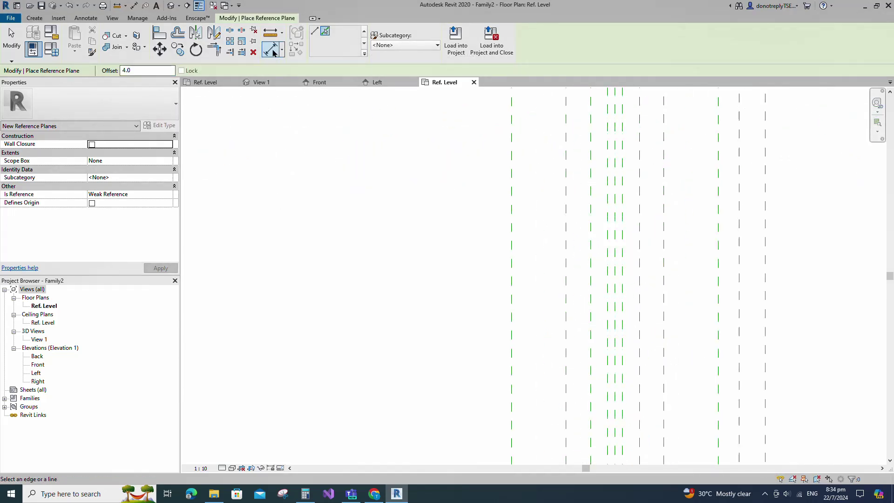
{"action": "left_click", "coordinate": [615, 274]}
{"action": "scroll", "coordinate": [600, 272], "scroll_direction": "down", "scroll_amount": 5}
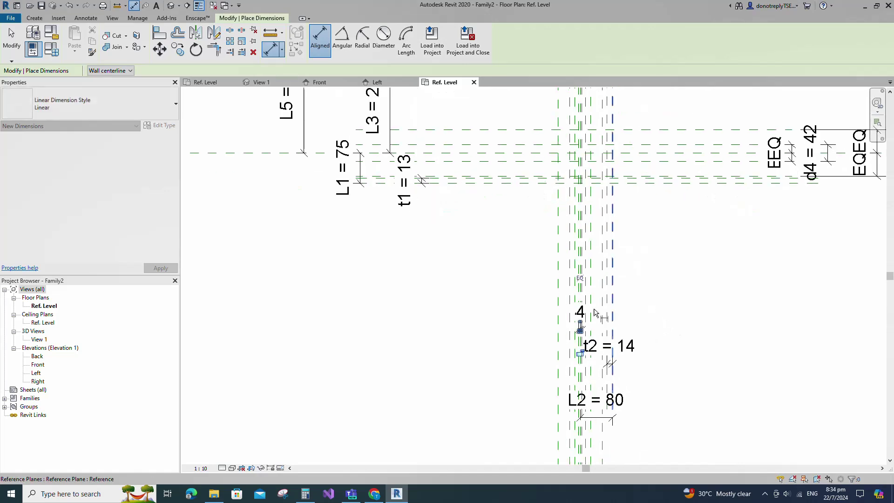
- Add an overall dimension between the two 4 mm offset planes around the Center (Left/Right) plane
{"action": "scroll", "coordinate": [577, 298], "scroll_direction": "up", "scroll_amount": 4}
{"action": "left_click", "coordinate": [574, 289]}
{"action": "scroll", "coordinate": [574, 286], "scroll_direction": "down", "scroll_amount": 2}
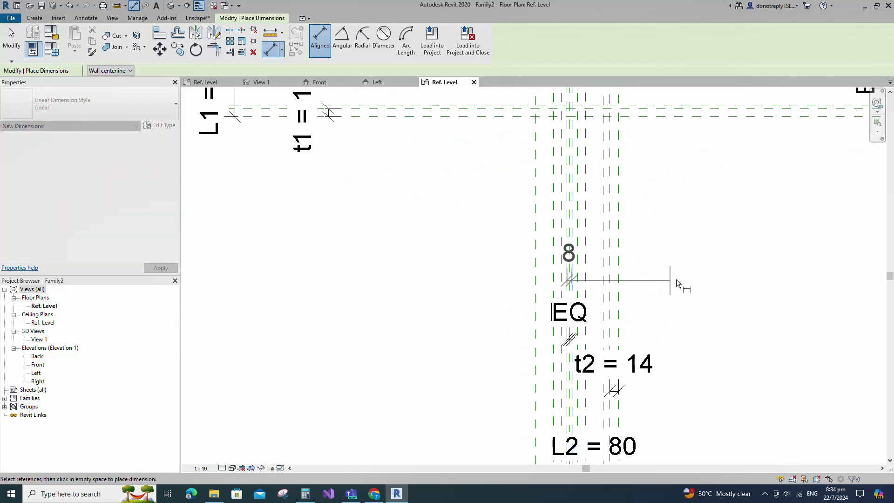
{"action": "left_click", "coordinate": [683, 284]}
{"action": "key", "text": "Escape"}
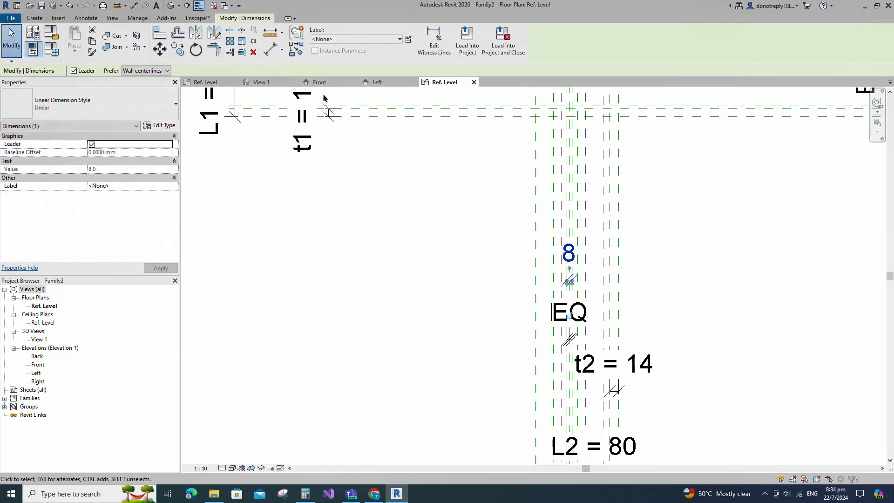
- Label the overall dimension with a new parameter t3 grouped under Constraints
{"action": "left_click", "coordinate": [409, 39]}
{"action": "type", "text": "t3"}
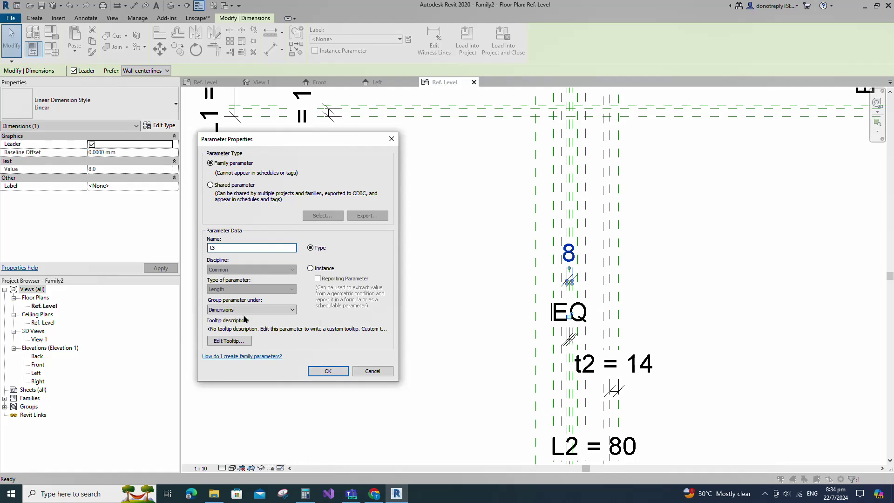
{"action": "left_click", "coordinate": [245, 312]}
{"action": "scroll", "coordinate": [236, 333], "scroll_direction": "up", "scroll_amount": 1}
{"action": "left_click", "coordinate": [229, 322]}
{"action": "left_click", "coordinate": [331, 375]}
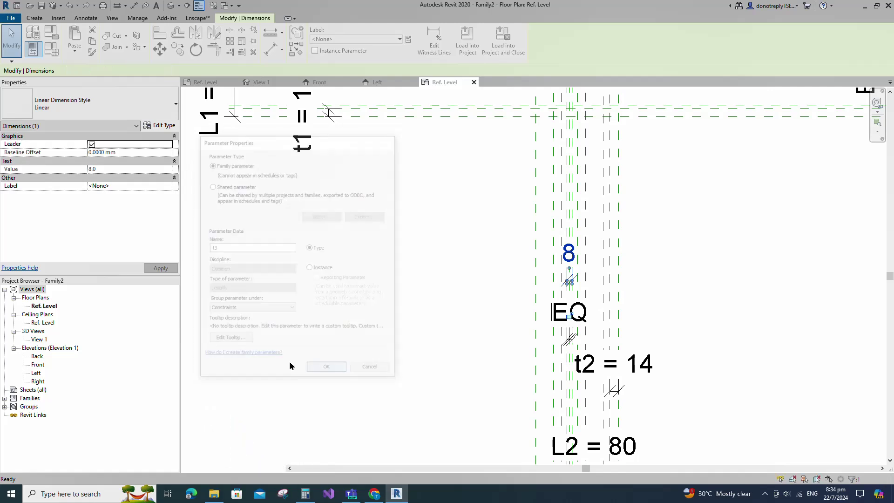
{"action": "left_click", "coordinate": [808, 296]}
- Set the formula of parameter t3 to t1 * (2 / 3) in the family types and apply it
{"action": "scroll", "coordinate": [809, 296], "scroll_direction": "down", "scroll_amount": 1}
{"action": "left_click", "coordinate": [51, 49]}
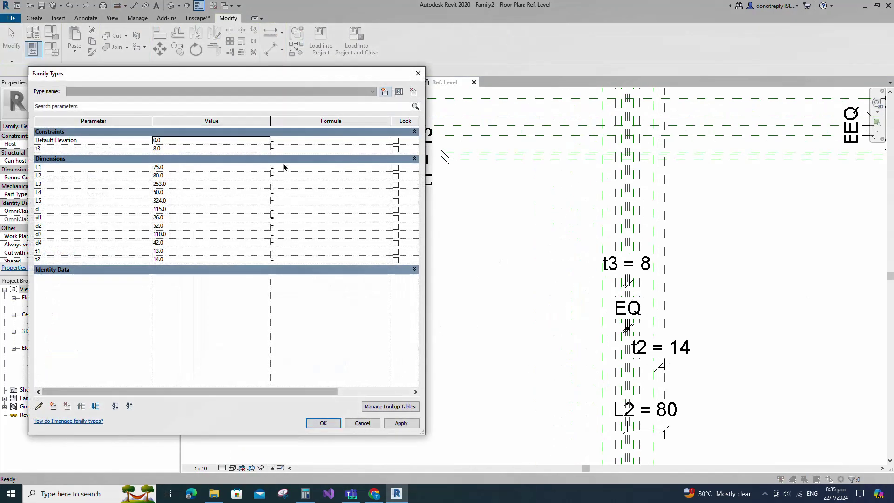
{"action": "left_click", "coordinate": [286, 148]}
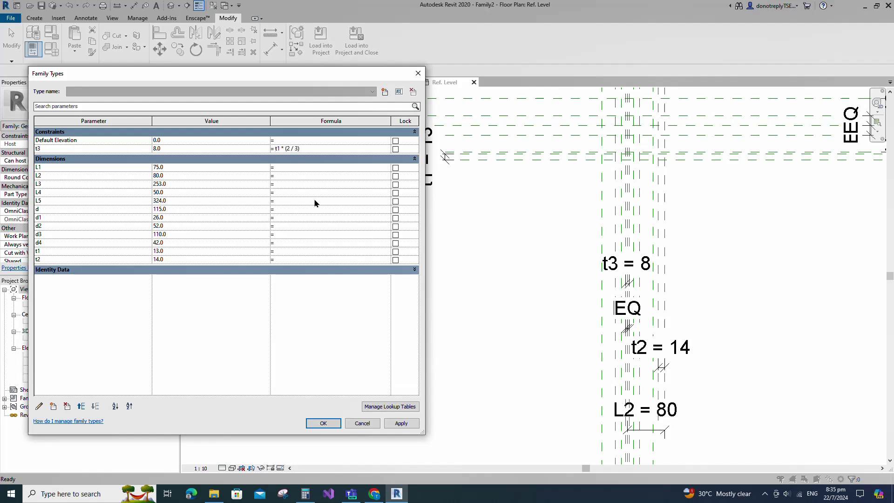
{"action": "left_click", "coordinate": [399, 424]}
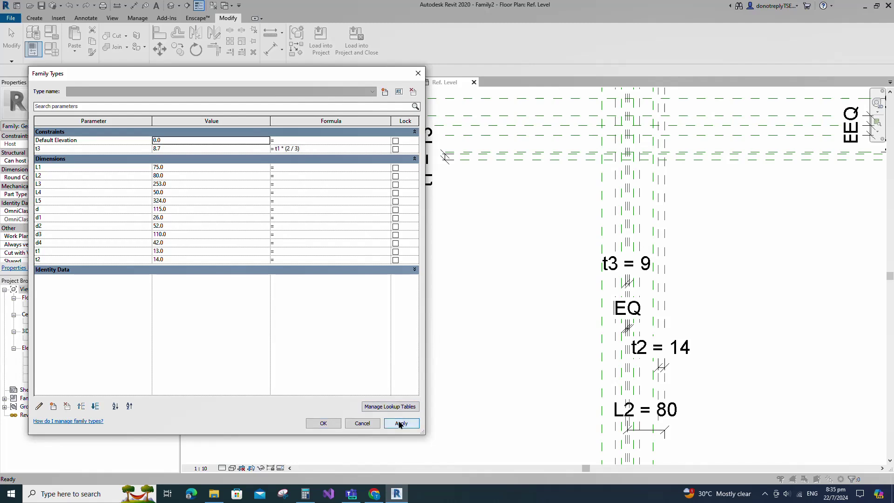
{"action": "left_click", "coordinate": [323, 423]}
- Create three horizontal reference planes at 9 mm offsets between the d4 and d planes on each side of the centre plane
{"action": "left_click", "coordinate": [533, 169]}
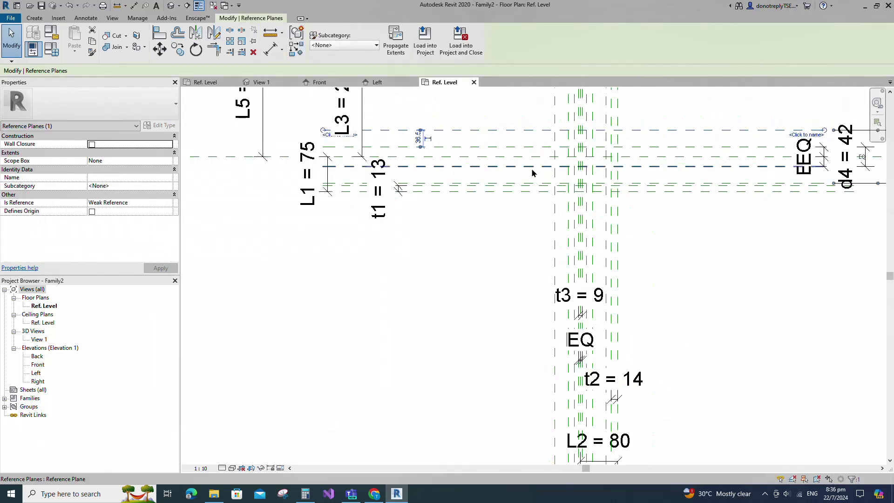
{"action": "key", "text": "r"}
{"action": "key", "text": "p"}
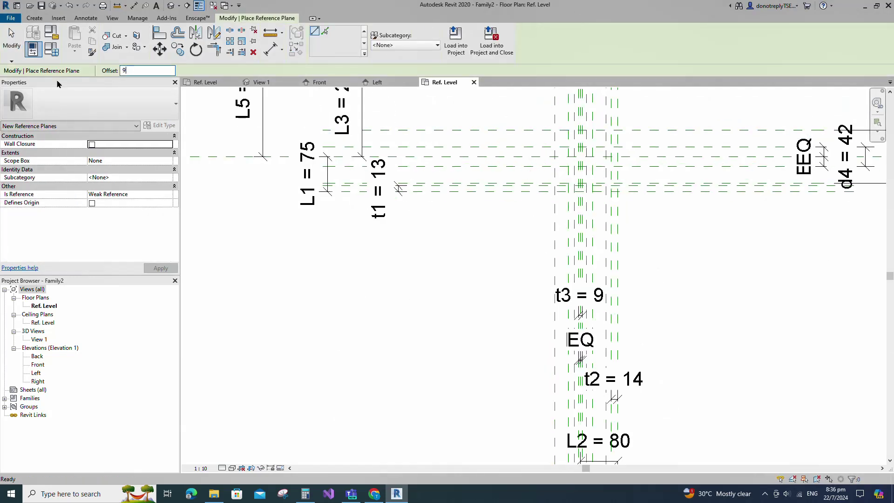
{"action": "left_click", "coordinate": [325, 32]}
{"action": "scroll", "coordinate": [484, 130], "scroll_direction": "up", "scroll_amount": 5}
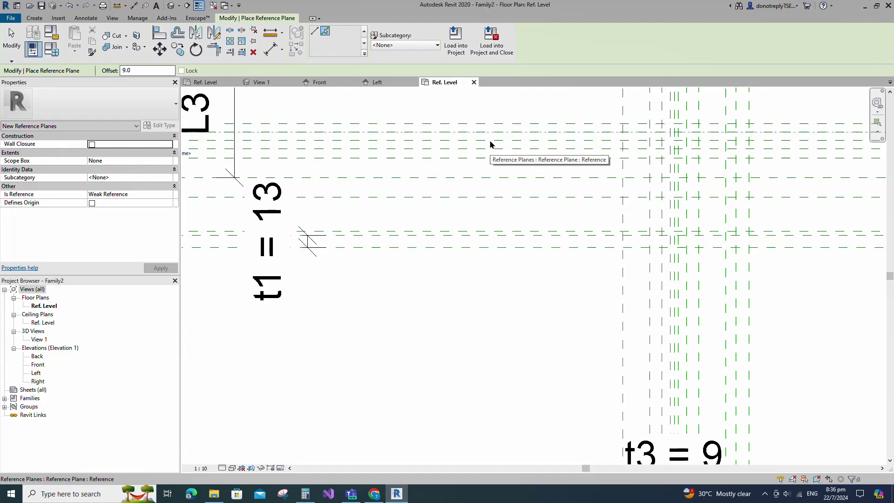
{"action": "scroll", "coordinate": [507, 194], "scroll_direction": "down", "scroll_amount": 1}
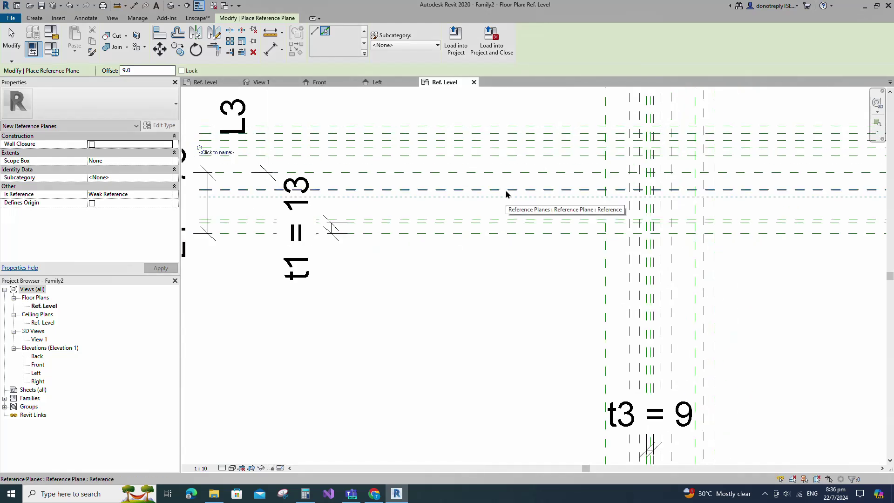
- Dimension the five horizontal reference planes above the centre plane in one string and make their spacing equal
{"action": "left_click", "coordinate": [271, 48]}
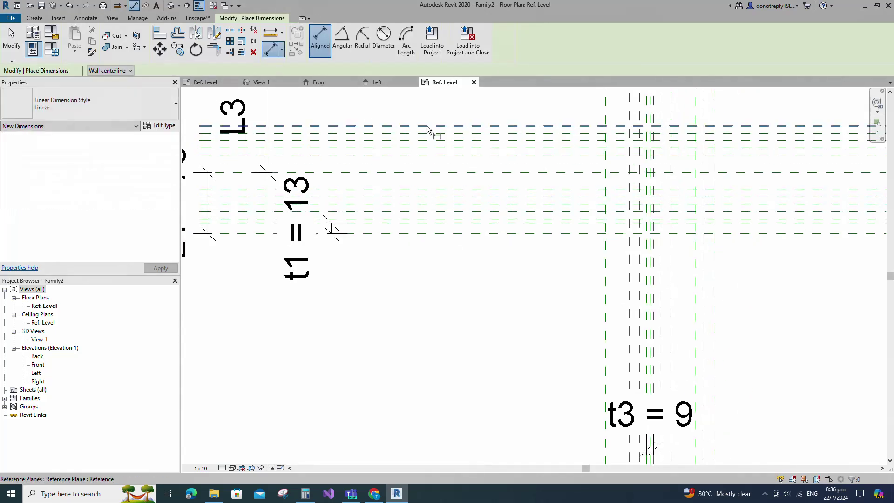
{"action": "left_click", "coordinate": [427, 126]}
{"action": "left_click", "coordinate": [425, 133]}
{"action": "left_click", "coordinate": [424, 140]}
{"action": "left_click", "coordinate": [426, 148]}
{"action": "left_click", "coordinate": [428, 155]}
{"action": "left_click", "coordinate": [414, 112]}
{"action": "left_click", "coordinate": [517, 140]}
- Dimension the five horizontal reference planes just below the centre plane in one string and make their spacing equal
{"action": "left_click", "coordinate": [456, 190]}
{"action": "left_click", "coordinate": [448, 197]}
{"action": "left_click", "coordinate": [445, 204]}
{"action": "left_click", "coordinate": [442, 212]}
{"action": "left_click", "coordinate": [439, 219]}
{"action": "scroll", "coordinate": [422, 182], "scroll_direction": "up", "scroll_amount": 1}
{"action": "left_click", "coordinate": [417, 182]}
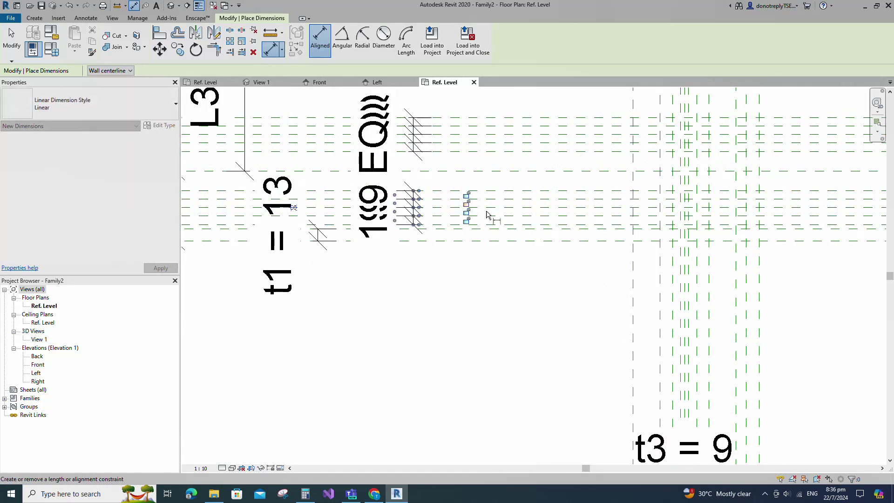
{"action": "left_click", "coordinate": [294, 208]}
{"action": "key", "text": "Escape"}
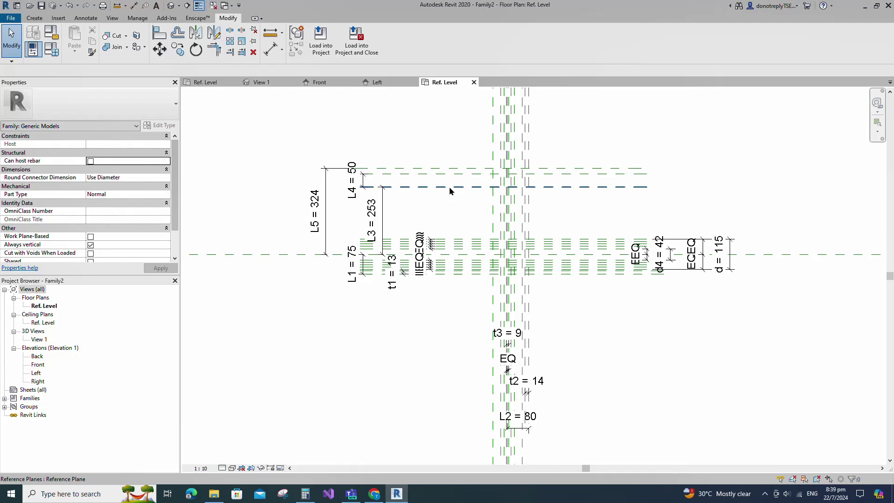
- Create a reference plane offset 8.7 mm below the upper L3 plane and dimension the gap between the two planes
{"action": "left_click", "coordinate": [449, 188]}
{"action": "key", "text": "r"}
{"action": "key", "text": "p"}
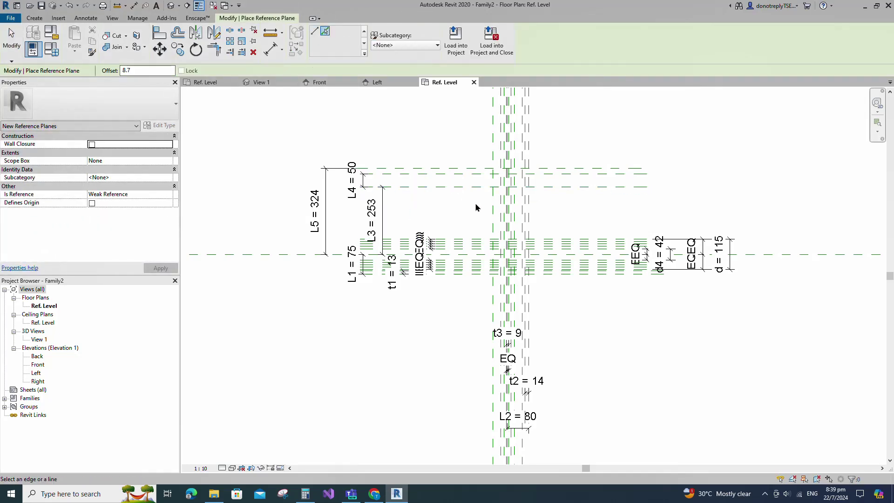
{"action": "scroll", "coordinate": [475, 203], "scroll_direction": "up", "scroll_amount": 3}
{"action": "key", "text": "d"}
{"action": "key", "text": "i"}
{"action": "left_click", "coordinate": [425, 168]}
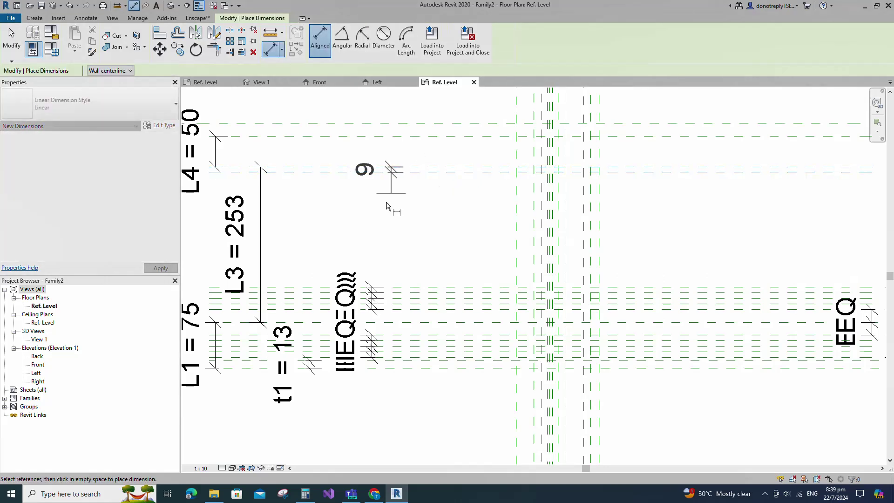
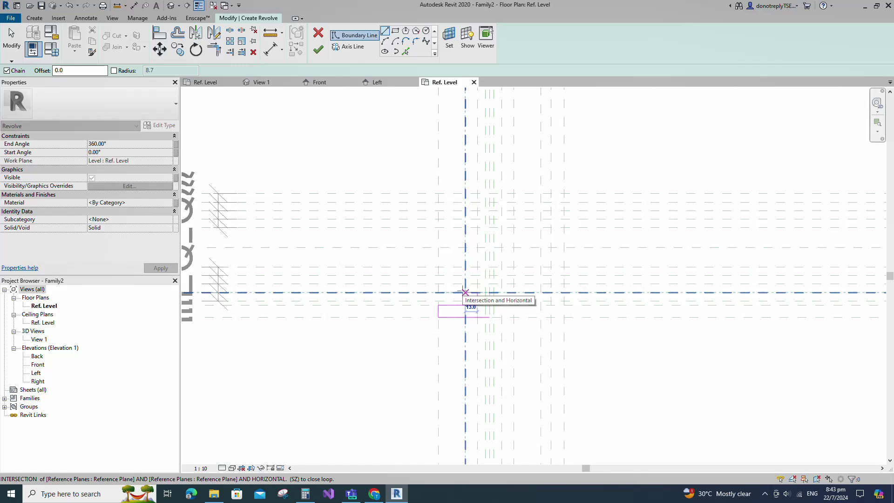
- Continue the revolve boundary up the outer wall and around the 29 mm wide upper collar, snapping to reference plane intersections
{"action": "left_click", "coordinate": [465, 292]}
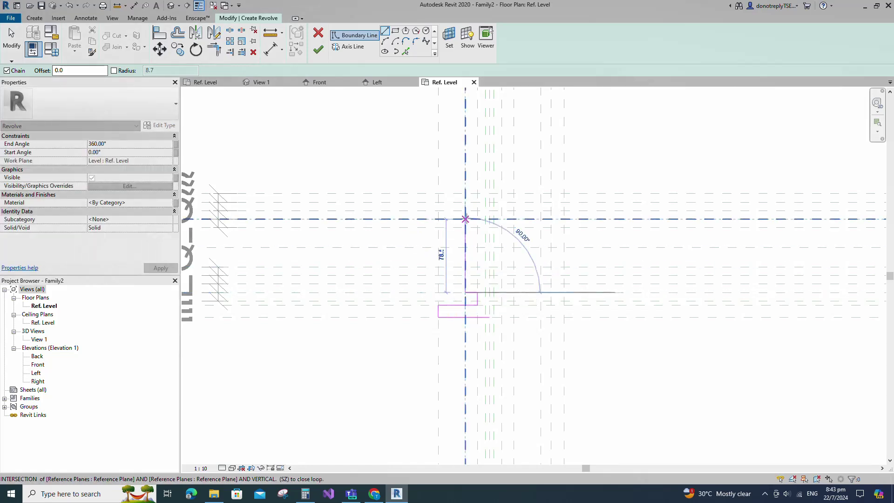
{"action": "left_click", "coordinate": [465, 219]}
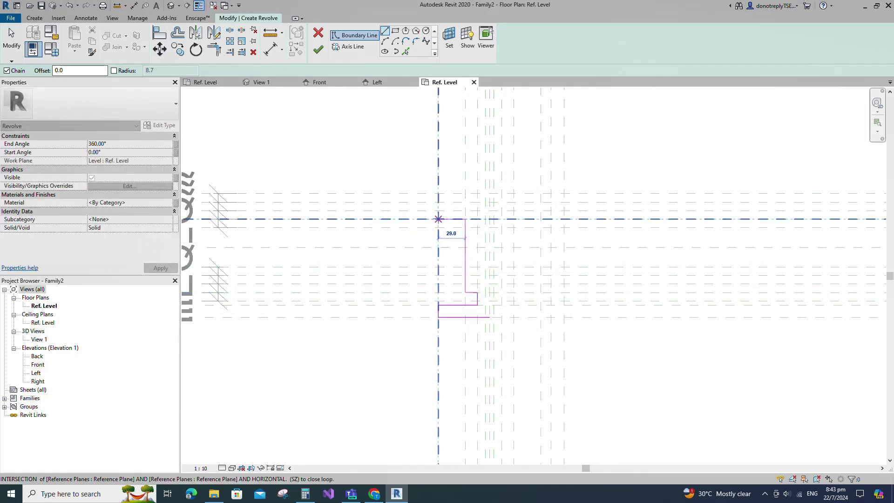
{"action": "left_click", "coordinate": [438, 218]}
{"action": "left_click", "coordinate": [438, 193]}
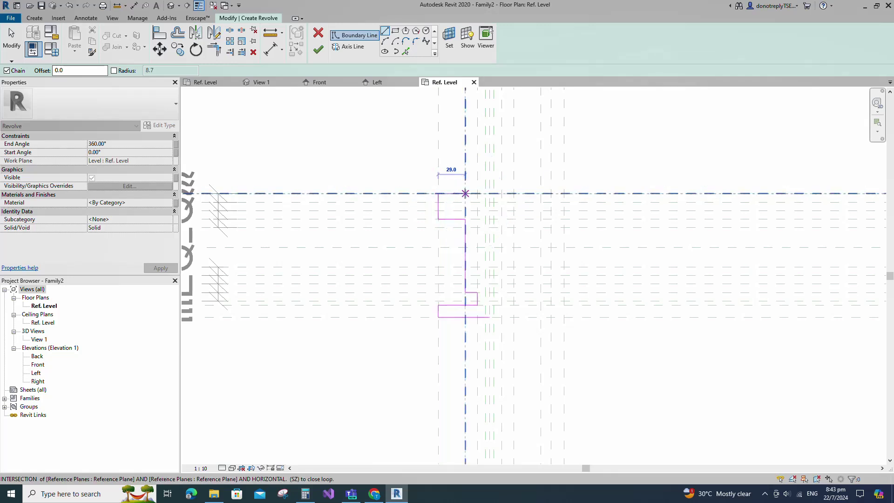
{"action": "left_click", "coordinate": [465, 193]}
- Run the boundary up to the L4 plane, across to the Center (Left/Right) plane and down to close the profile at its base
{"action": "scroll", "coordinate": [456, 250], "scroll_direction": "down", "scroll_amount": 2}
{"action": "scroll", "coordinate": [457, 250], "scroll_direction": "up", "scroll_amount": 4}
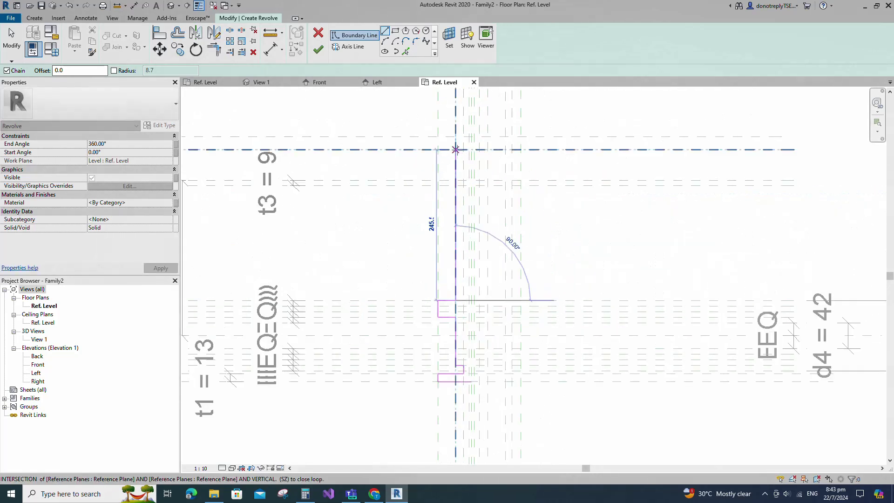
{"action": "scroll", "coordinate": [489, 149], "scroll_direction": "down", "scroll_amount": 5}
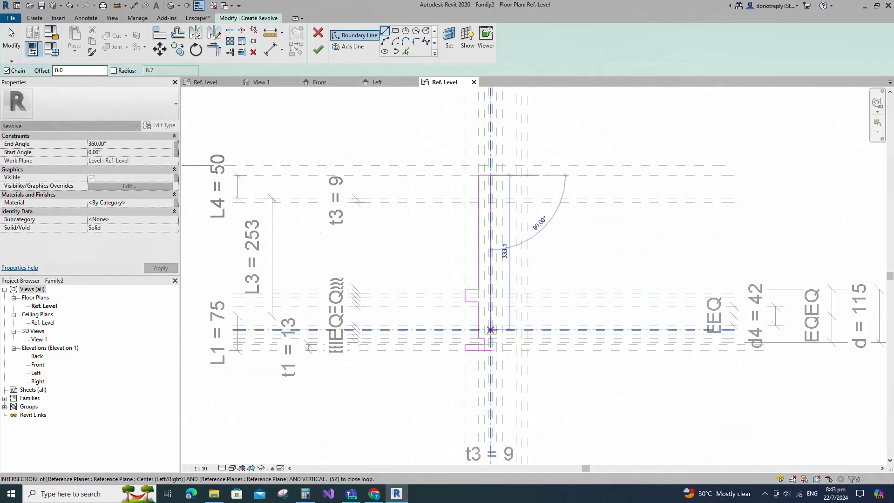
{"action": "left_click", "coordinate": [490, 350]}
{"action": "key", "text": "Escape"}
{"action": "key", "text": "Escape"}
- Align and lock the top edge and long vertical edges of the revolve profile to their reference planes
{"action": "key", "text": "a"}
{"action": "key", "text": "l"}
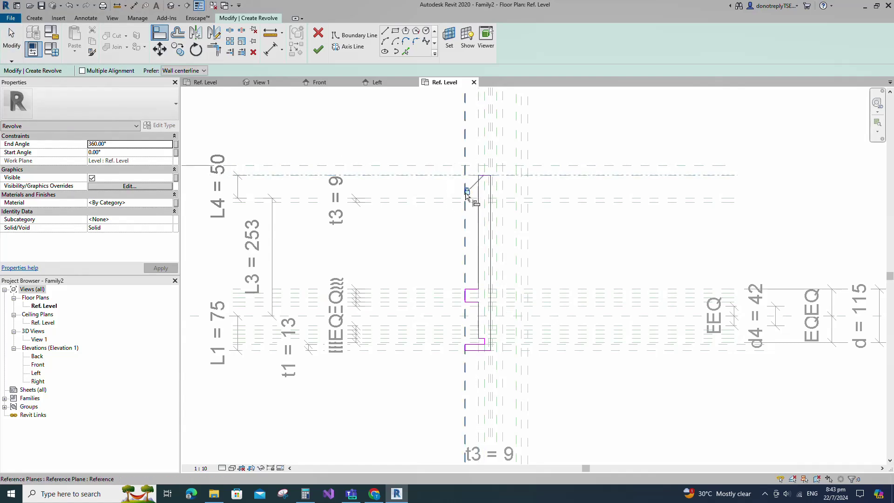
{"action": "scroll", "coordinate": [494, 156], "scroll_direction": "up", "scroll_amount": 2}
{"action": "left_click", "coordinate": [487, 186]}
{"action": "left_click", "coordinate": [468, 258]}
{"action": "scroll", "coordinate": [468, 261], "scroll_direction": "down", "scroll_amount": 2}
- Align and lock the horizontal edges of the upper collar and the base to their reference planes
{"action": "scroll", "coordinate": [417, 362], "scroll_direction": "up", "scroll_amount": 2}
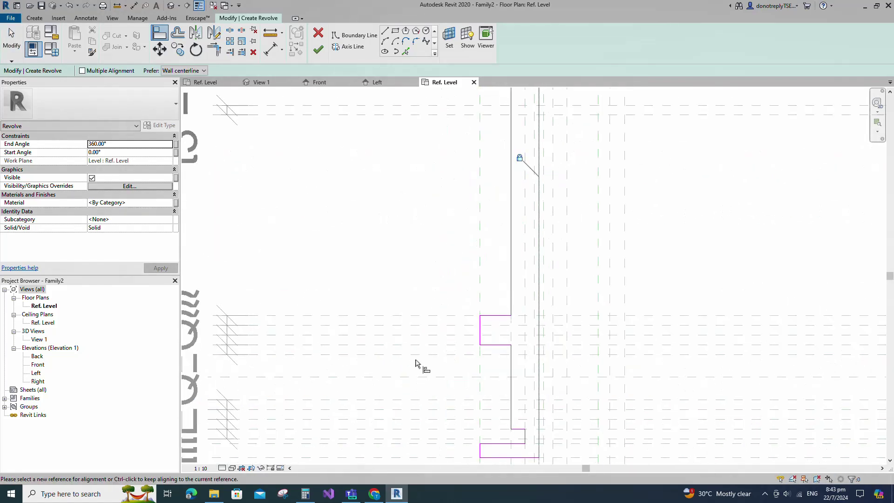
{"action": "left_click", "coordinate": [445, 317]}
{"action": "left_click", "coordinate": [499, 316]}
{"action": "left_click", "coordinate": [493, 352]}
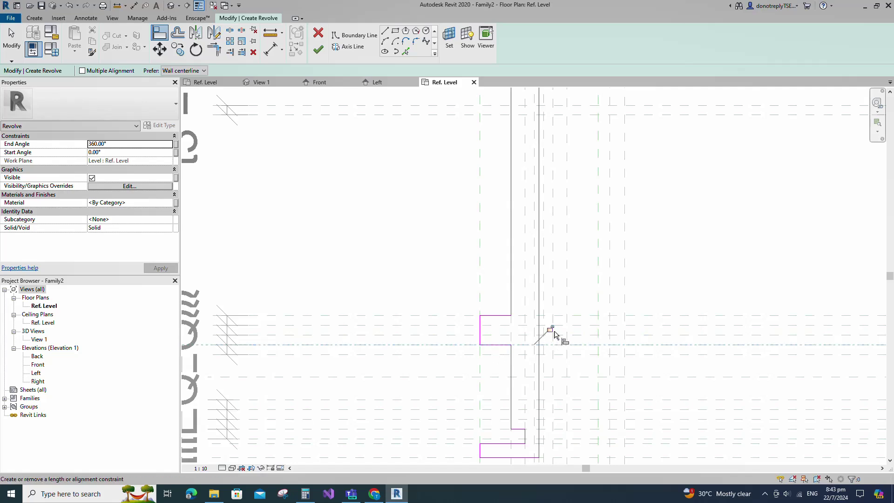
{"action": "scroll", "coordinate": [535, 333], "scroll_direction": "down", "scroll_amount": 2}
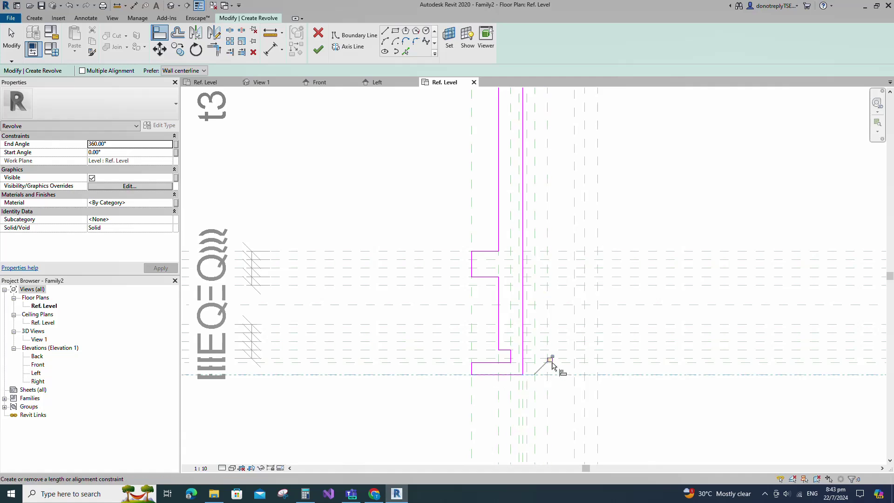
{"action": "scroll", "coordinate": [552, 366], "scroll_direction": "down", "scroll_amount": 2}
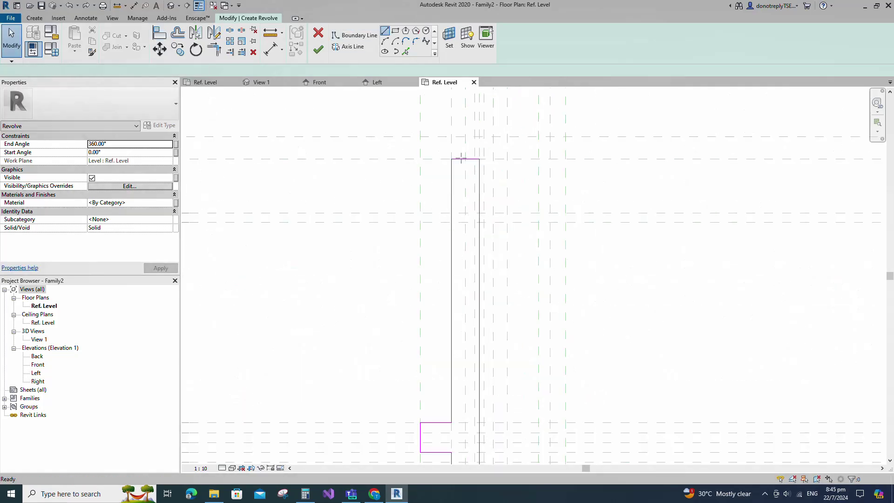
- Draw a 50 mm line down from the top edge with a diagonal to the outer wall, and trim the wall above it
{"action": "scroll", "coordinate": [465, 186], "scroll_direction": "up", "scroll_amount": 1}
{"action": "left_click", "coordinate": [465, 149]}
{"action": "left_click", "coordinate": [466, 221]}
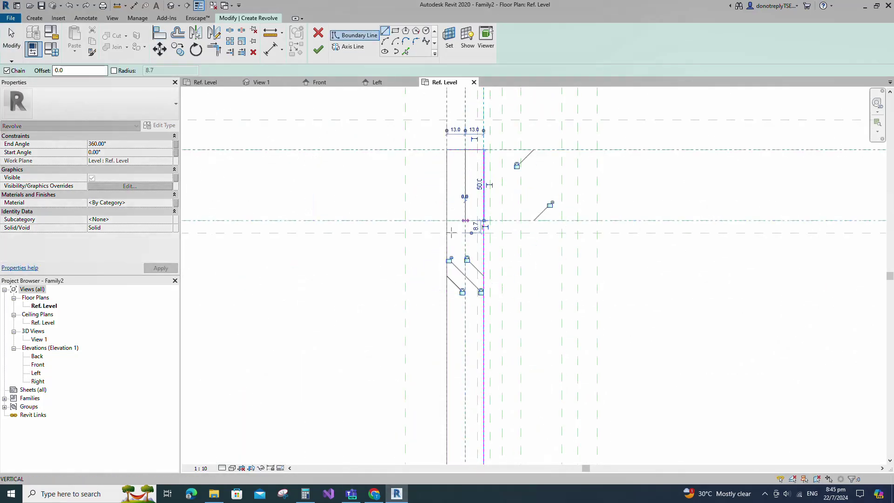
{"action": "scroll", "coordinate": [441, 246], "scroll_direction": "up", "scroll_amount": 6}
{"action": "left_click", "coordinate": [459, 197]}
{"action": "scroll", "coordinate": [459, 216], "scroll_direction": "down", "scroll_amount": 3}
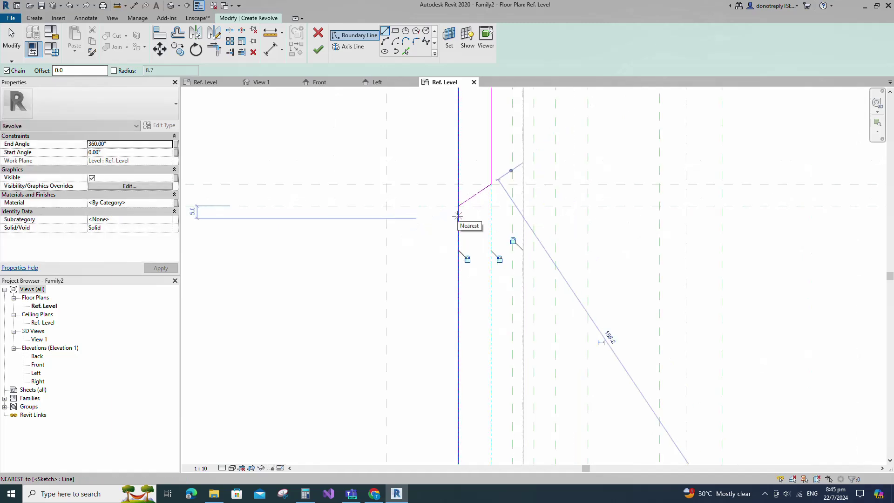
{"action": "scroll", "coordinate": [457, 216], "scroll_direction": "down", "scroll_amount": 2}
{"action": "key", "text": "Escape"}
{"action": "key", "text": "Escape"}
{"action": "left_click", "coordinate": [214, 49]}
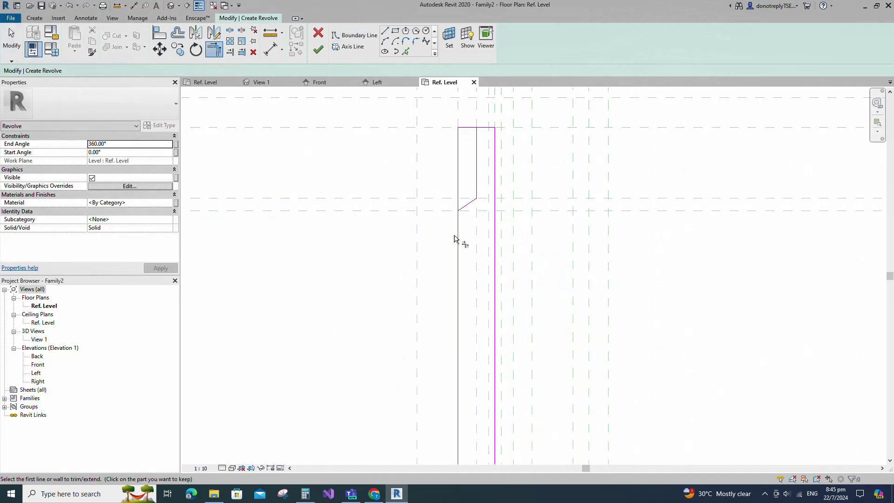
{"action": "key", "text": "Escape"}
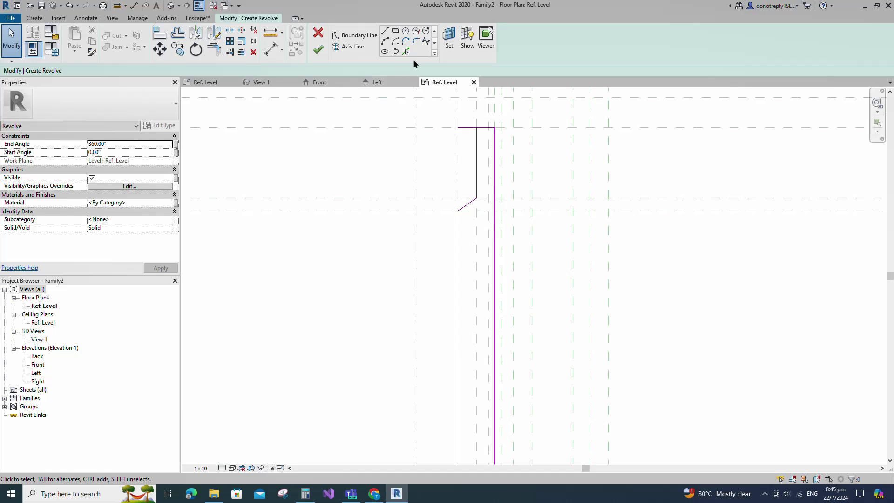
- Round the corner between the top edge and the new vertical line with an 8.7 mm radius fillet arc
{"action": "left_click", "coordinate": [418, 43]}
{"action": "left_click", "coordinate": [36, 71]}
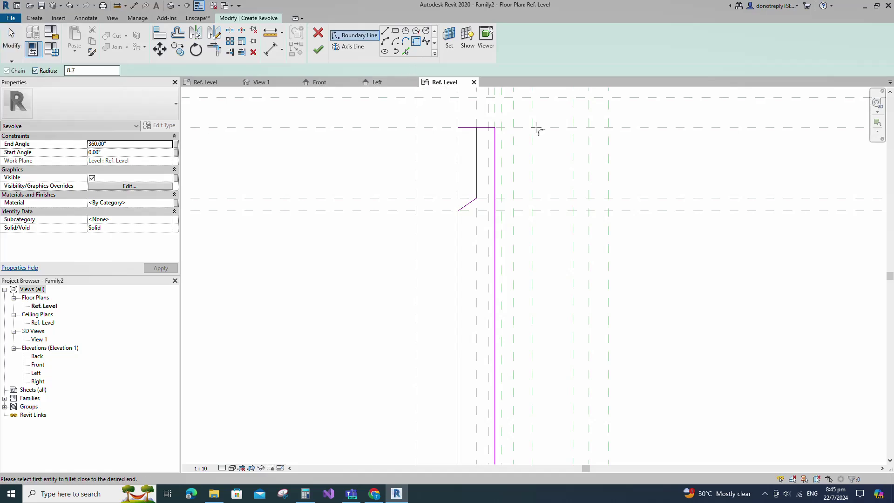
{"action": "scroll", "coordinate": [529, 141], "scroll_direction": "up", "scroll_amount": 2}
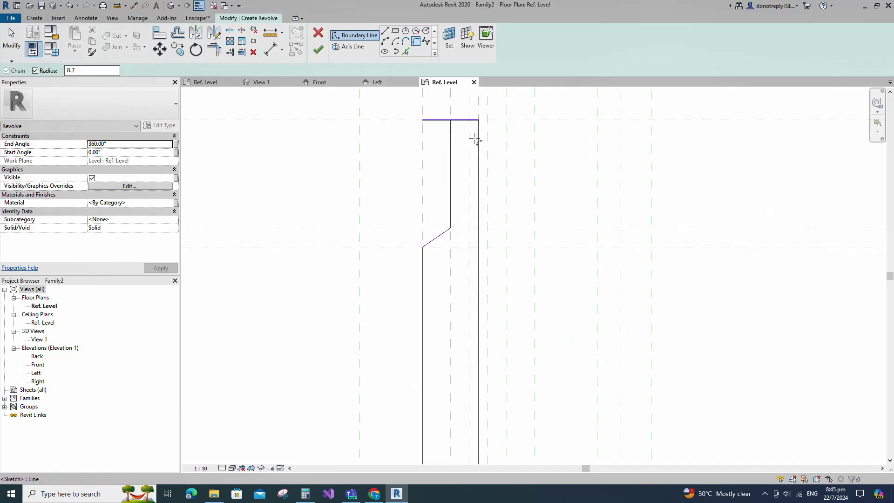
{"action": "left_click", "coordinate": [477, 139]}
{"action": "left_click", "coordinate": [458, 140]}
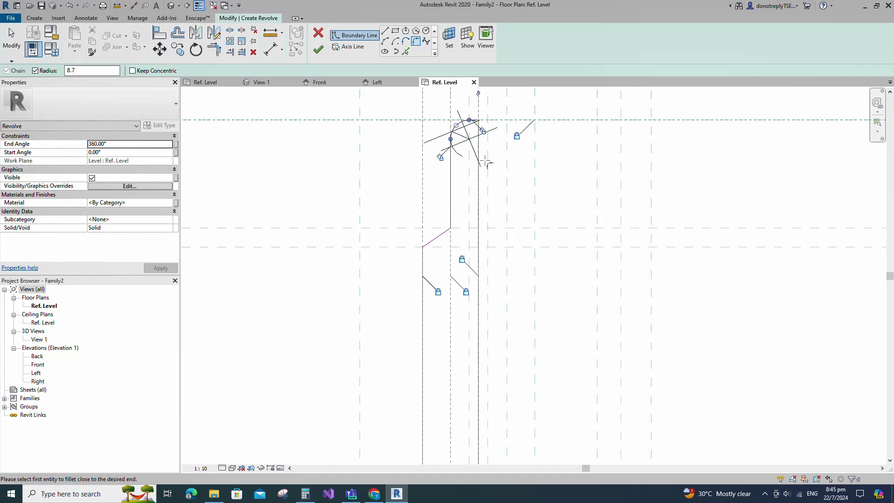
{"action": "key", "text": "Escape"}
- Make the fillet's radius a permanent dimension and label it with parameter t3
{"action": "scroll", "coordinate": [482, 223], "scroll_direction": "down", "scroll_amount": 2}
{"action": "left_click", "coordinate": [168, 179]}
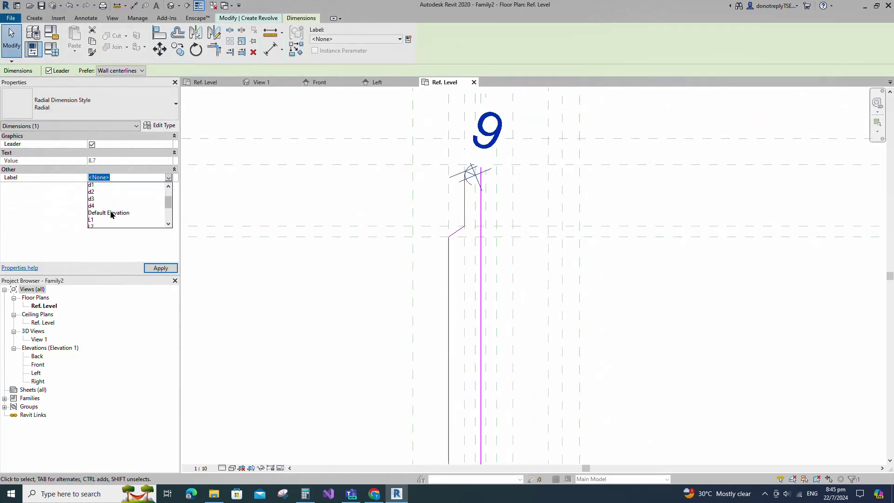
{"action": "left_click", "coordinate": [93, 221]}
{"action": "left_click", "coordinate": [392, 283]}
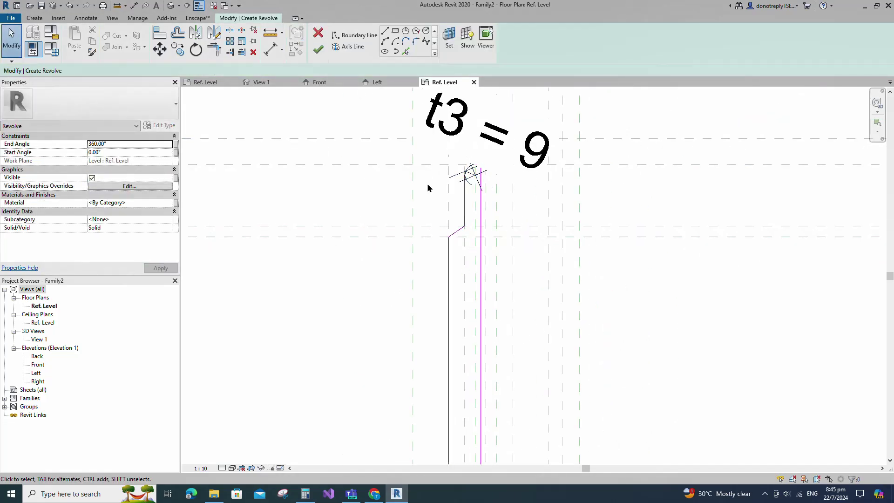
- Align the ends of the upper diagonal line to the adjoining reference planes and lock the alignments
{"action": "left_click", "coordinate": [160, 34]}
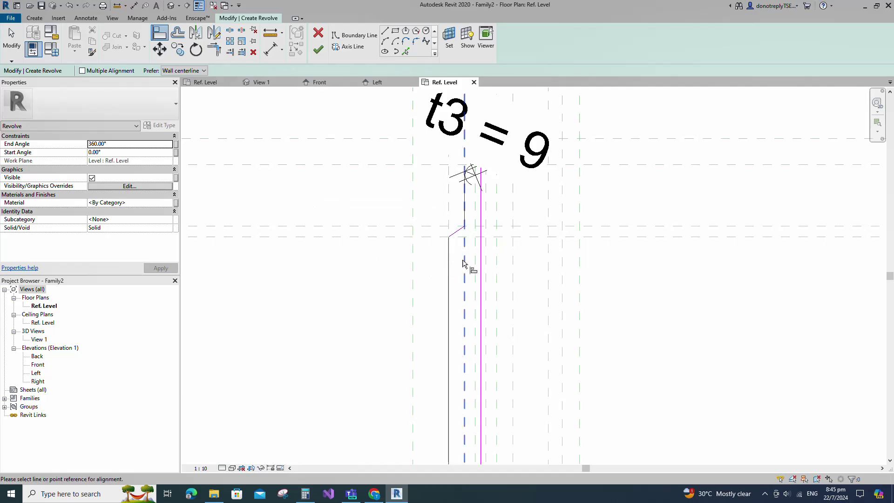
{"action": "left_click", "coordinate": [427, 226]}
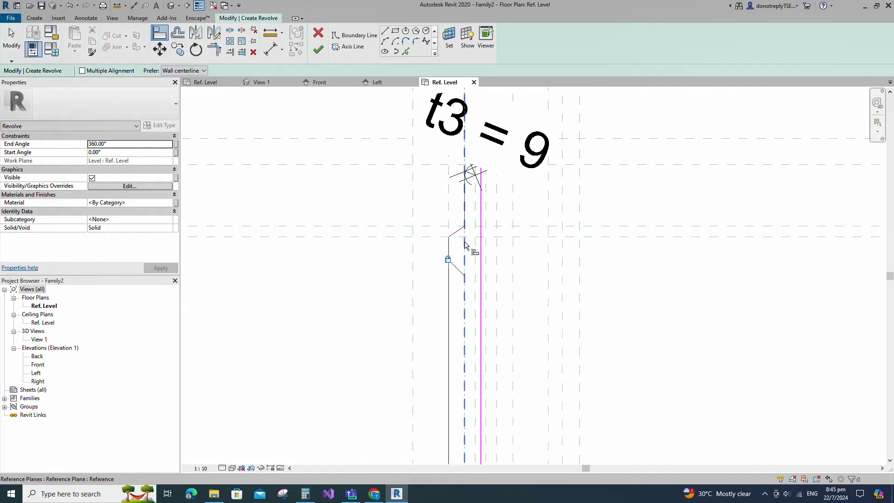
{"action": "left_click", "coordinate": [448, 237]}
{"action": "left_click", "coordinate": [448, 233]}
{"action": "left_click", "coordinate": [448, 247]}
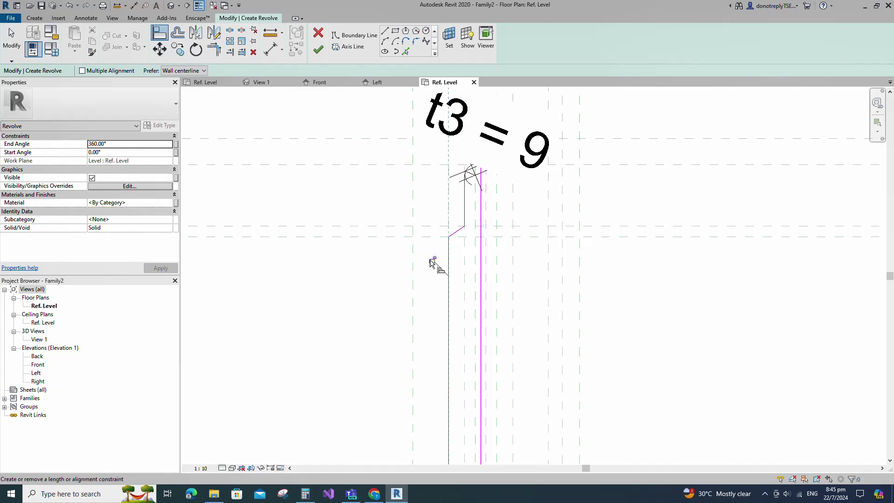
{"action": "left_click", "coordinate": [432, 259]}
{"action": "scroll", "coordinate": [466, 247], "scroll_direction": "down", "scroll_amount": 2}
{"action": "key", "text": "Escape"}
{"action": "key", "text": "Escape"}
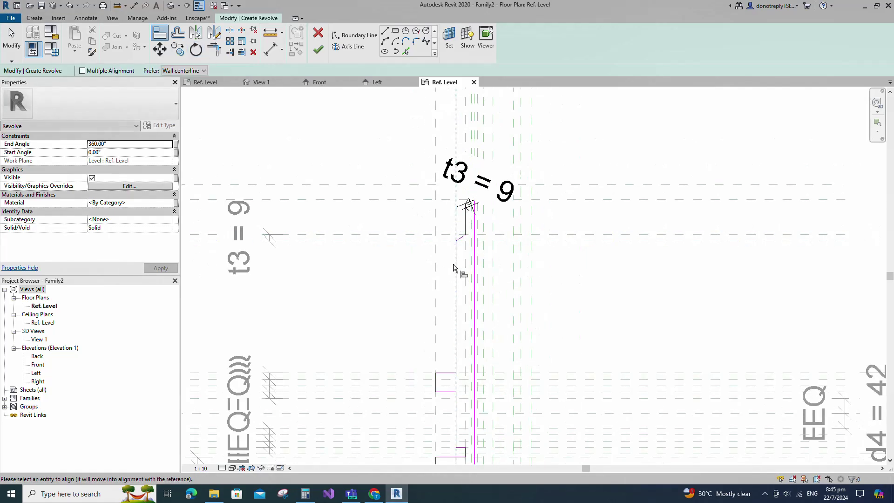
- Round the outer corners of the upper collar and the base with 1.0 mm radius fillet arcs
{"action": "scroll", "coordinate": [497, 251], "scroll_direction": "down", "scroll_amount": 2}
{"action": "scroll", "coordinate": [481, 370], "scroll_direction": "up", "scroll_amount": 1}
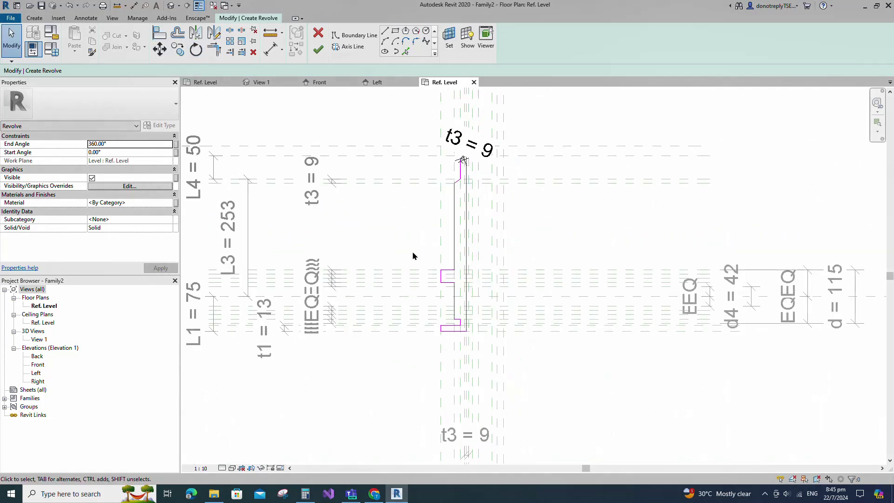
{"action": "left_click", "coordinate": [414, 42]}
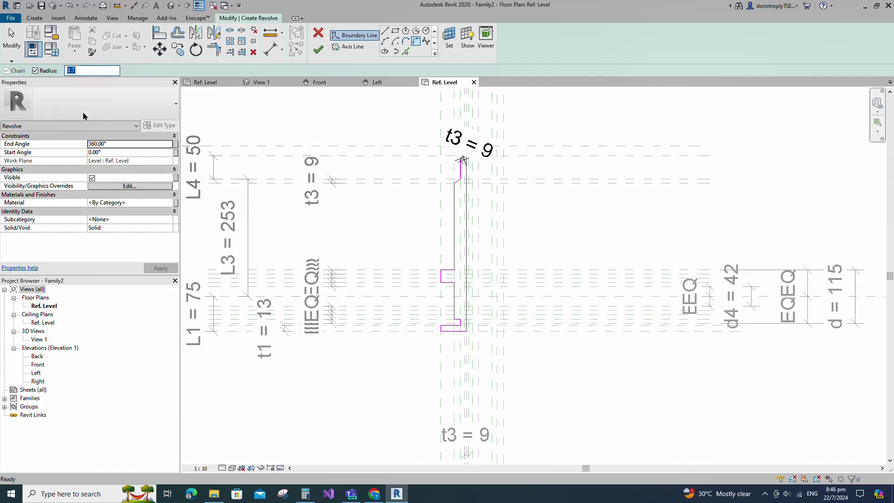
{"action": "type", "text": "1"}
{"action": "scroll", "coordinate": [450, 271], "scroll_direction": "up", "scroll_amount": 4}
{"action": "left_click", "coordinate": [421, 284]}
{"action": "left_click", "coordinate": [437, 266]}
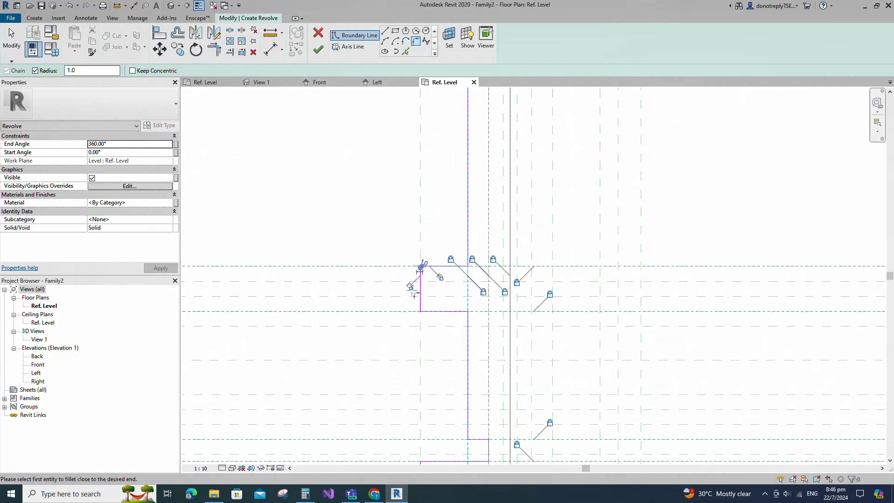
{"action": "scroll", "coordinate": [432, 226], "scroll_direction": "down", "scroll_amount": 1}
{"action": "scroll", "coordinate": [434, 409], "scroll_direction": "up", "scroll_amount": 2}
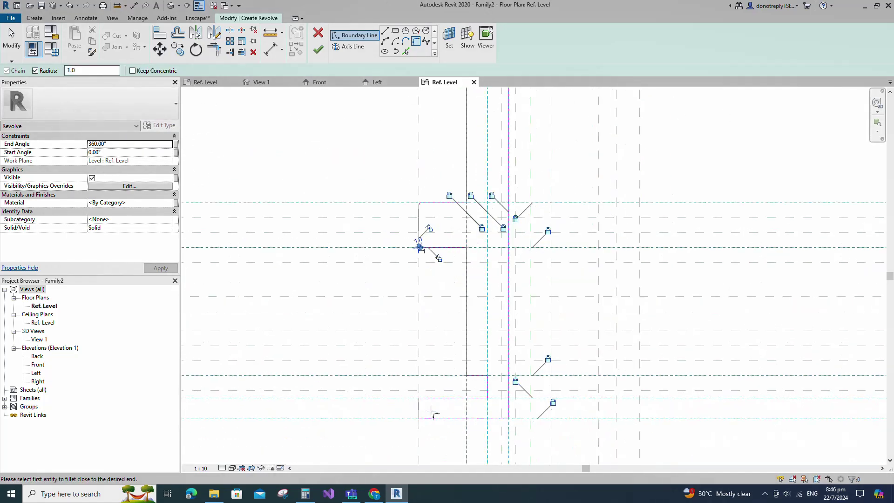
{"action": "left_click", "coordinate": [416, 409]}
{"action": "left_click", "coordinate": [437, 394]}
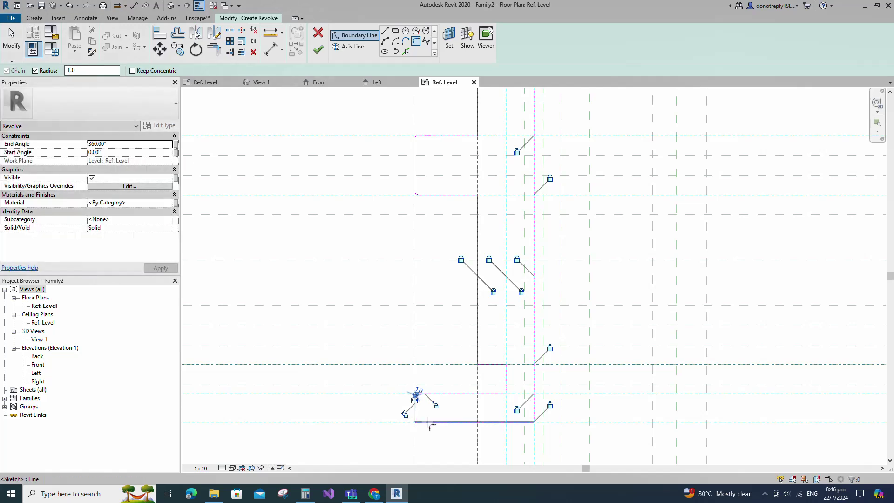
{"action": "scroll", "coordinate": [383, 299], "scroll_direction": "down", "scroll_amount": 3}
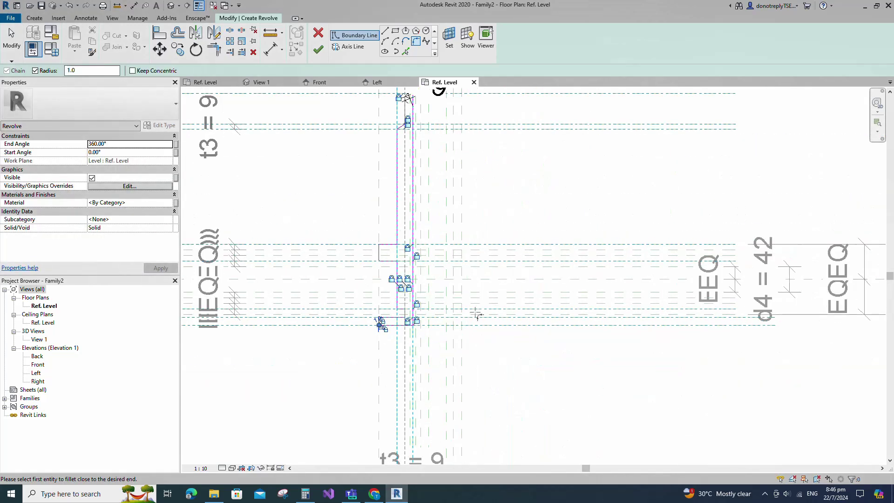
- Pick the central vertical reference plane as the revolve axis and finish the revolved solid
{"action": "left_click", "coordinate": [350, 47]}
{"action": "left_click", "coordinate": [395, 31]}
{"action": "scroll", "coordinate": [413, 368], "scroll_direction": "up", "scroll_amount": 2}
{"action": "left_click", "coordinate": [413, 367]}
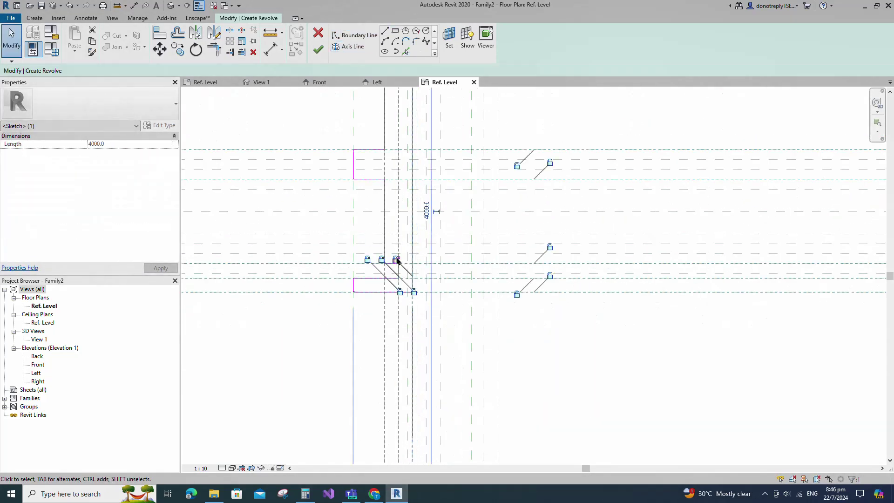
{"action": "scroll", "coordinate": [397, 260], "scroll_direction": "down", "scroll_amount": 4}
{"action": "left_click", "coordinate": [318, 50]}
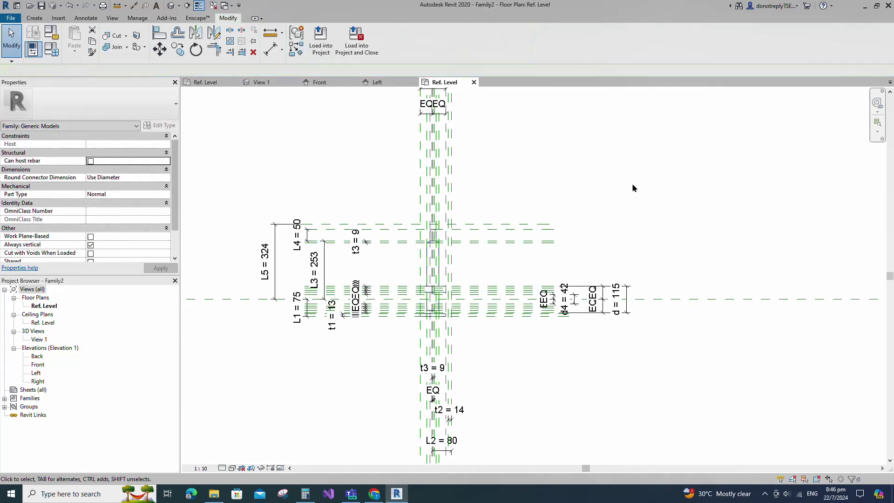
- Display the plan view with fine detail and a shaded visual style
{"action": "left_click", "coordinate": [221, 468]}
{"action": "left_click", "coordinate": [261, 428]}
{"action": "scroll", "coordinate": [378, 359], "scroll_direction": "up", "scroll_amount": 2}
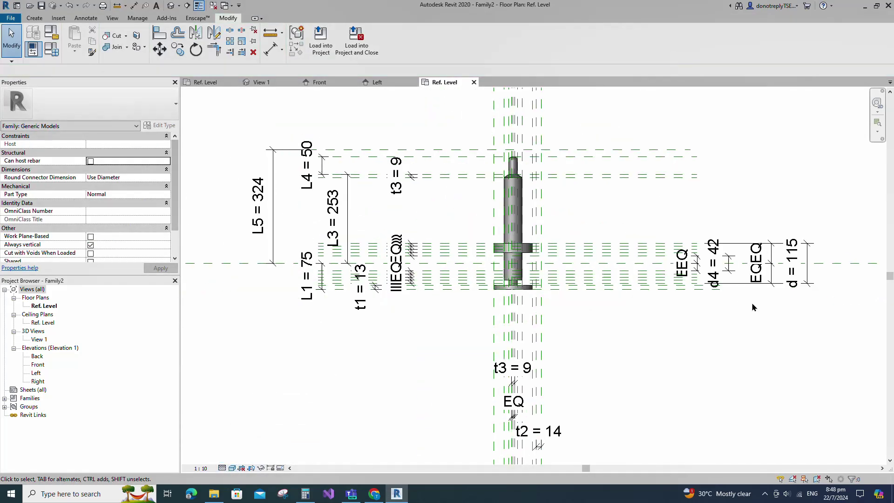
- Rename the family parameter d as d5
{"action": "left_click", "coordinate": [51, 49]}
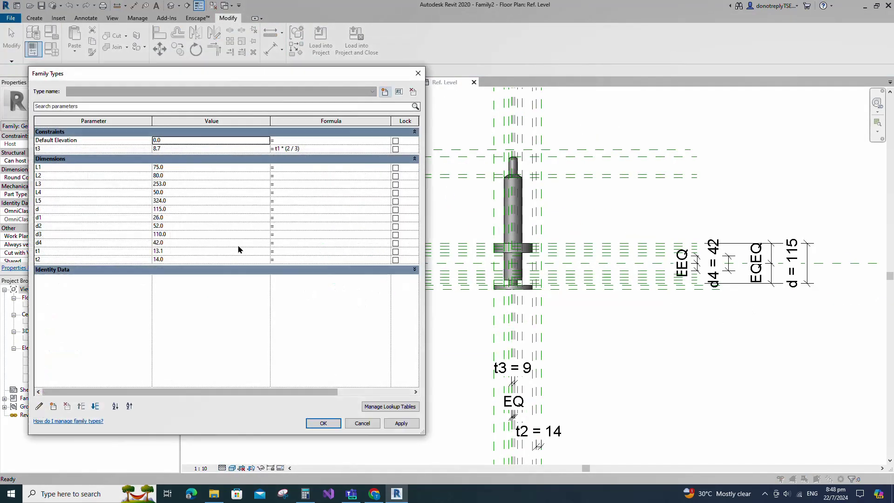
{"action": "left_click", "coordinate": [41, 212]}
{"action": "left_click", "coordinate": [39, 406]}
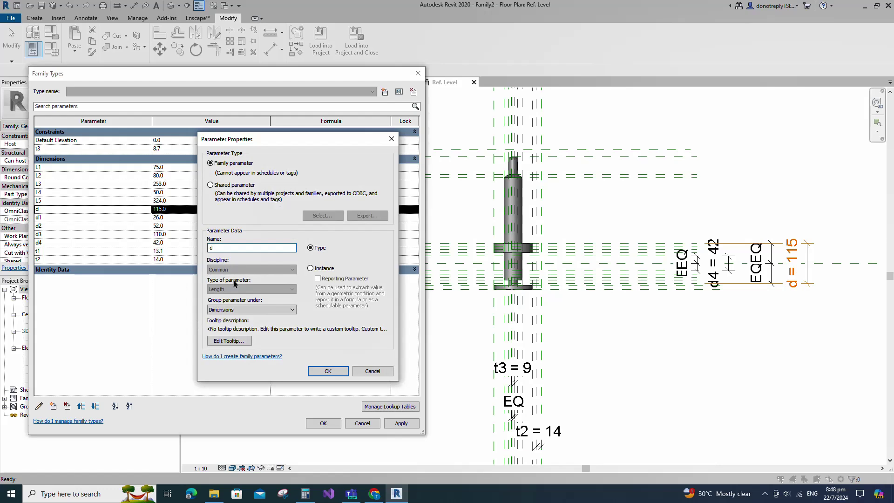
{"action": "type", "text": "5"}
{"action": "left_click", "coordinate": [321, 375]}
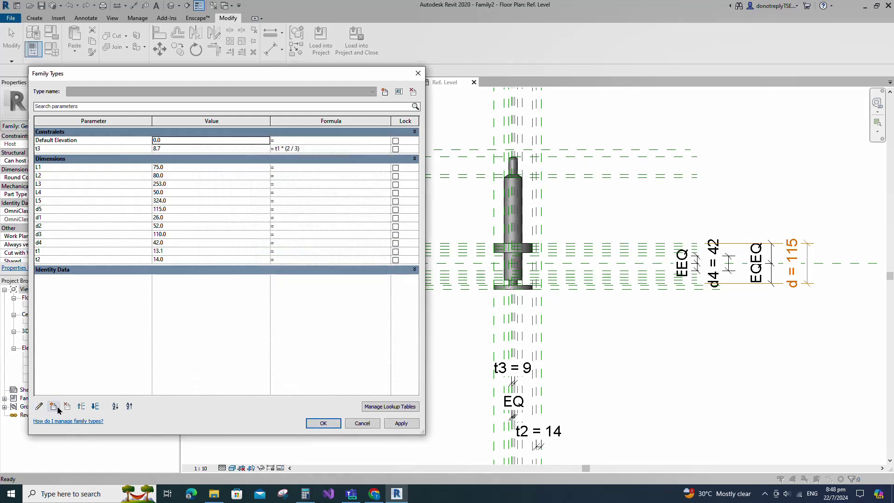
- Add a length type parameter named Nominal Diameter1 and move it to the head of the Dimensions group
{"action": "left_click", "coordinate": [53, 407]}
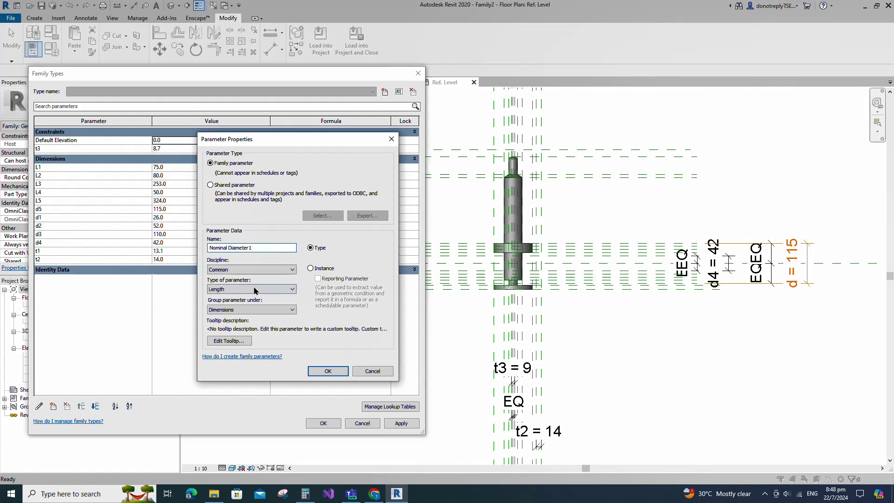
{"action": "left_click", "coordinate": [328, 371]}
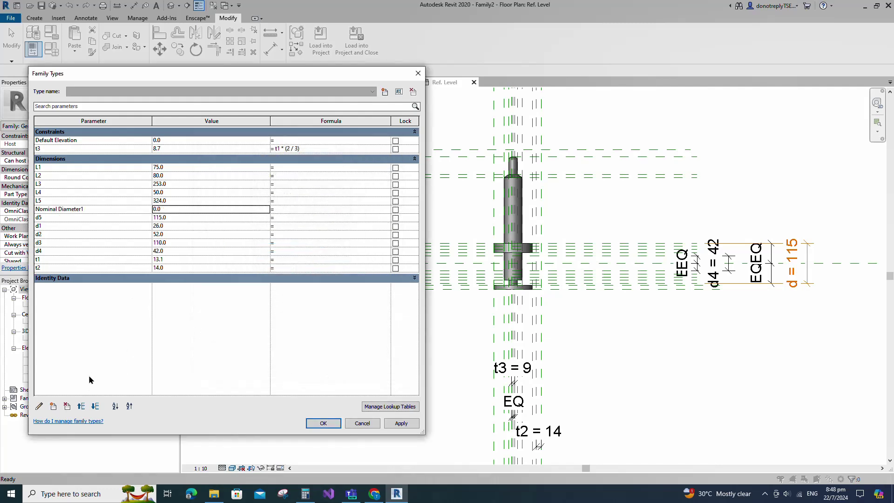
{"action": "left_click", "coordinate": [66, 210]}
{"action": "left_click", "coordinate": [81, 406]}
{"action": "left_click", "coordinate": [81, 406]}
{"action": "left_click", "coordinate": [81, 406]}
{"action": "left_click", "coordinate": [81, 406]}
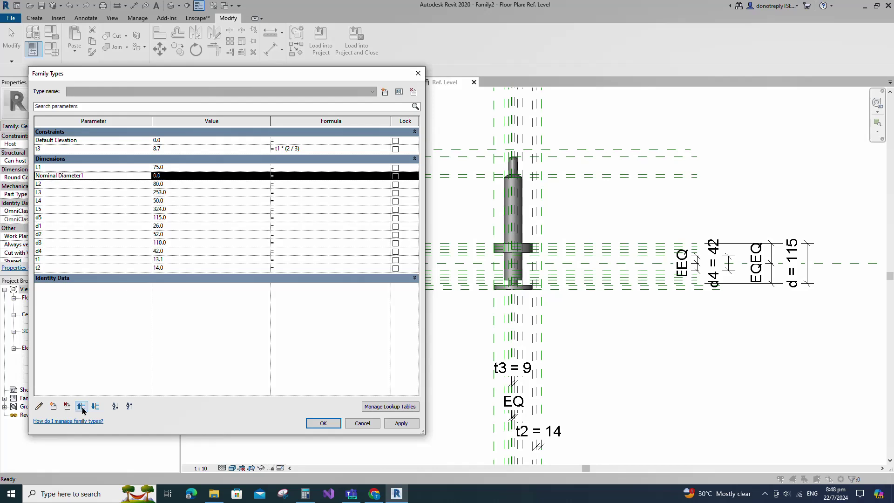
{"action": "left_click", "coordinate": [81, 406]}
- Add a length type parameter named Nominal Diameter2 and move it directly below Nominal Diameter1
{"action": "left_click", "coordinate": [53, 406]}
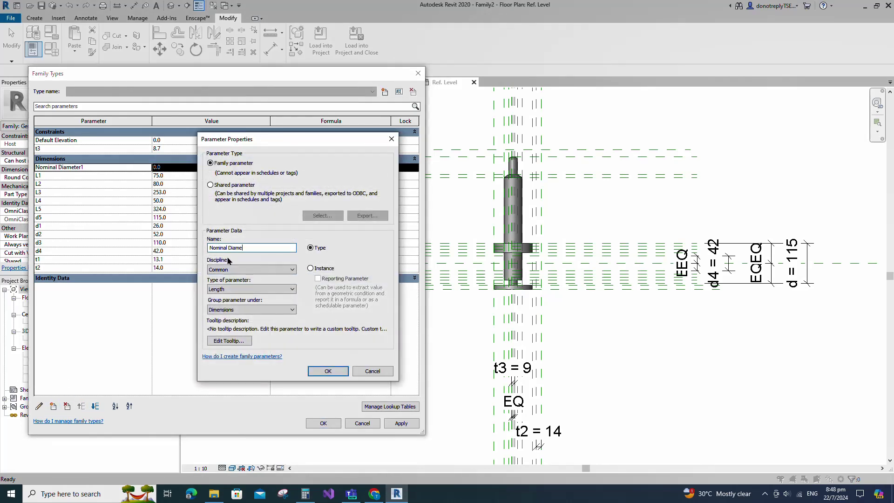
{"action": "left_click", "coordinate": [329, 371]}
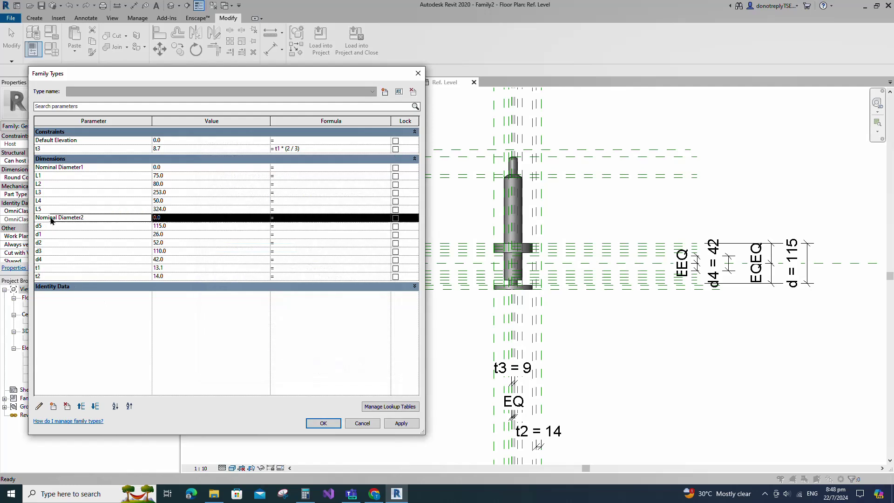
{"action": "left_click", "coordinate": [81, 406]}
{"action": "left_click", "coordinate": [81, 406]}
{"action": "left_click", "coordinate": [81, 406]}
{"action": "left_click", "coordinate": [81, 407]}
{"action": "left_click", "coordinate": [81, 407]}
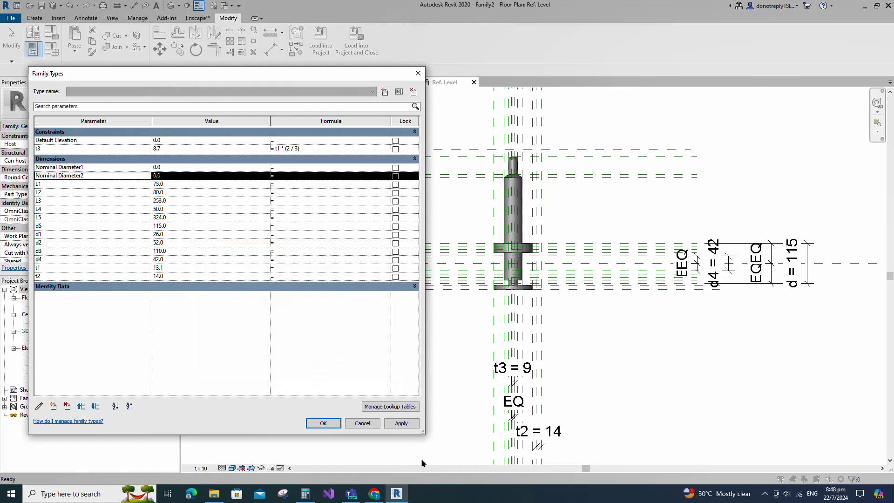
- Set Nominal Diameter1 to 25 and Nominal Diameter2 to 32 and apply the values
{"action": "left_click", "coordinate": [175, 168]}
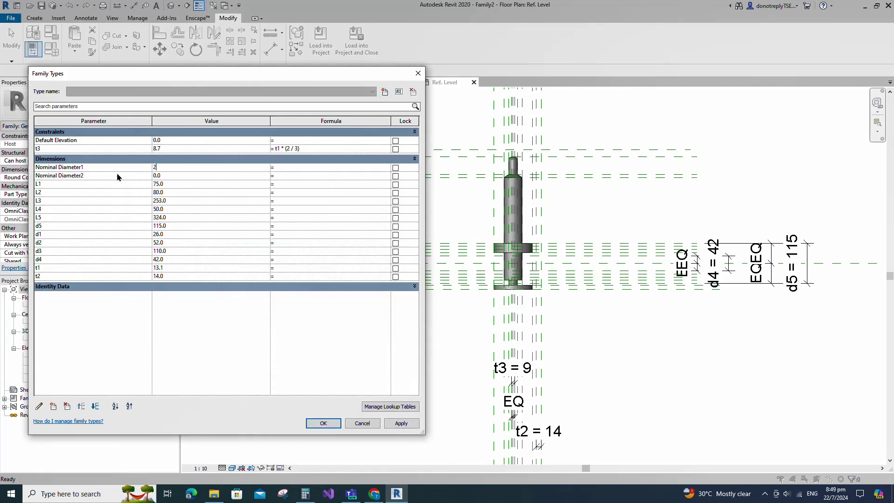
{"action": "left_click", "coordinate": [400, 423]}
{"action": "left_click", "coordinate": [402, 424]}
- Move parameters d1 and d2 up the list to sit directly below Nominal Diameter2
{"action": "left_click", "coordinate": [45, 234]}
{"action": "left_click", "coordinate": [82, 406]}
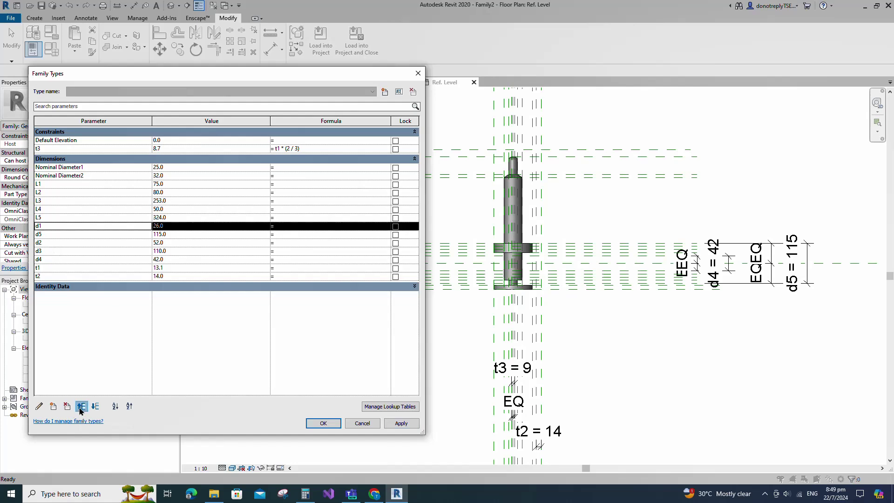
{"action": "left_click", "coordinate": [81, 406]}
{"action": "left_click", "coordinate": [81, 406]}
{"action": "left_click", "coordinate": [47, 243]}
{"action": "left_click", "coordinate": [81, 406]}
{"action": "left_click", "coordinate": [81, 406]}
{"action": "left_click", "coordinate": [81, 406]}
- Move parameters d3 and d4 up the list to follow d2
{"action": "left_click", "coordinate": [47, 251]}
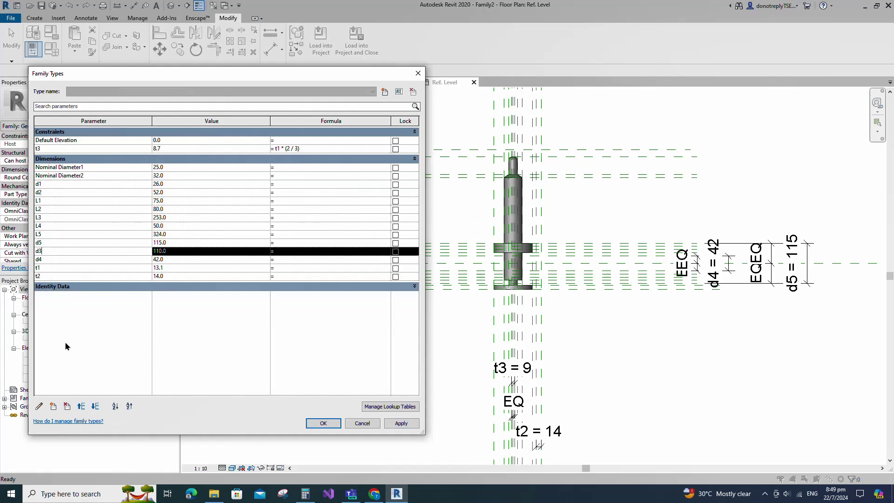
{"action": "left_click", "coordinate": [82, 406]}
{"action": "left_click", "coordinate": [81, 406]}
{"action": "left_click", "coordinate": [81, 406]}
{"action": "left_click", "coordinate": [82, 406]}
{"action": "left_click", "coordinate": [47, 259]}
{"action": "left_click", "coordinate": [82, 406]}
{"action": "left_click", "coordinate": [81, 406]}
{"action": "left_click", "coordinate": [82, 406]}
{"action": "left_click", "coordinate": [82, 406]}
- Move parameter d5 up the list to sit directly below d4
{"action": "left_click", "coordinate": [46, 259]}
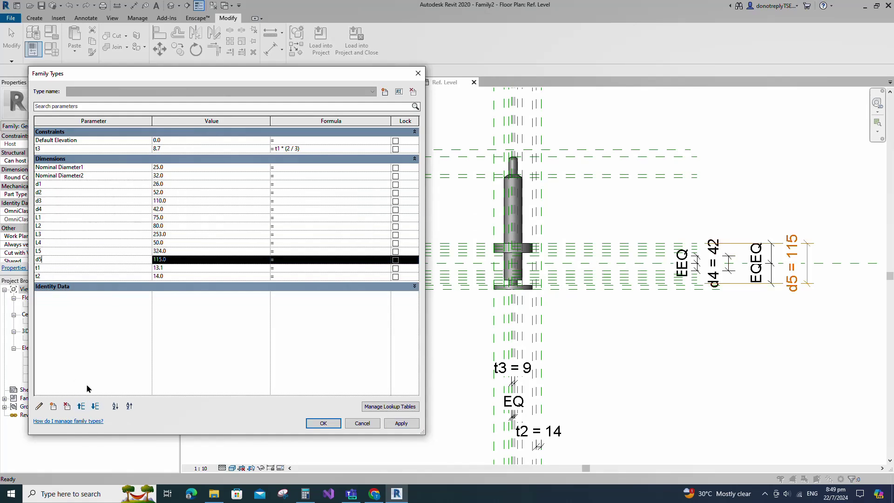
{"action": "left_click", "coordinate": [81, 406]}
{"action": "left_click", "coordinate": [81, 406]}
{"action": "left_click", "coordinate": [81, 406]}
{"action": "left_click", "coordinate": [82, 406]}
{"action": "left_click", "coordinate": [81, 406]}
- Move parameters t1 and t2 above L1, then apply and accept the reordered family parameters
{"action": "left_click", "coordinate": [47, 268]}
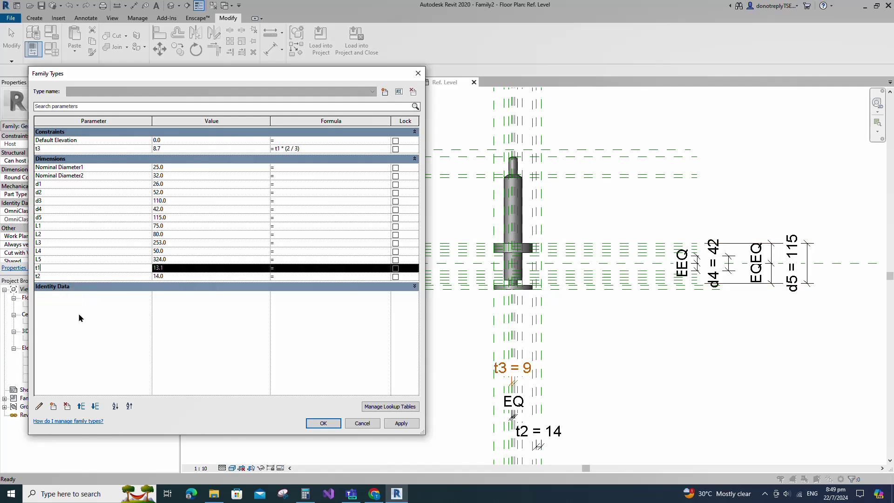
{"action": "left_click", "coordinate": [82, 406]}
{"action": "left_click", "coordinate": [82, 406]}
{"action": "left_click", "coordinate": [82, 406]}
{"action": "left_click", "coordinate": [82, 406]}
{"action": "left_click", "coordinate": [47, 276]}
{"action": "left_click", "coordinate": [82, 406]}
{"action": "left_click", "coordinate": [81, 406]}
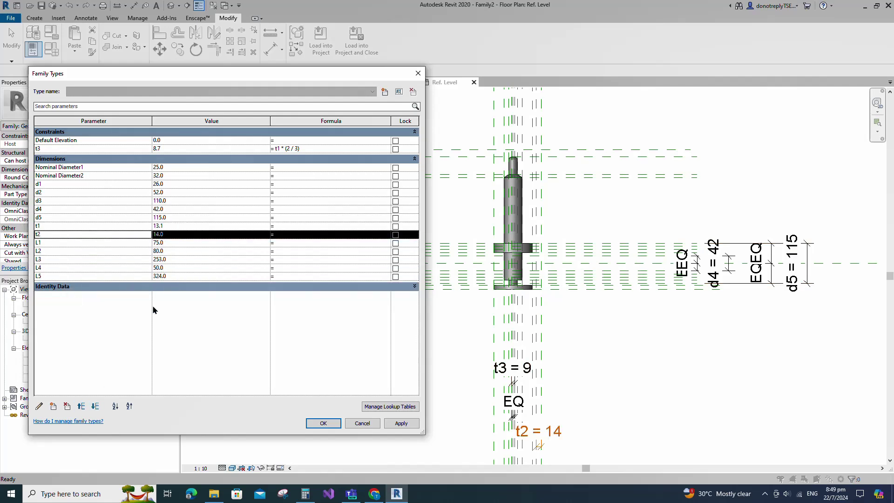
{"action": "left_click", "coordinate": [416, 426]}
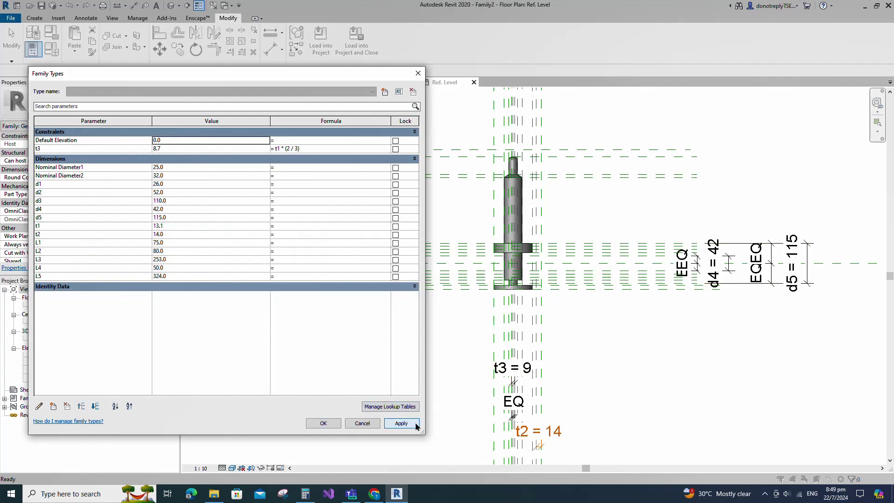
{"action": "left_click", "coordinate": [322, 424]}
- Start a new revolve and sketch a 21 mm tall rectangle above the rounded tip, locked to its reference planes
{"action": "scroll", "coordinate": [534, 202], "scroll_direction": "up", "scroll_amount": 5}
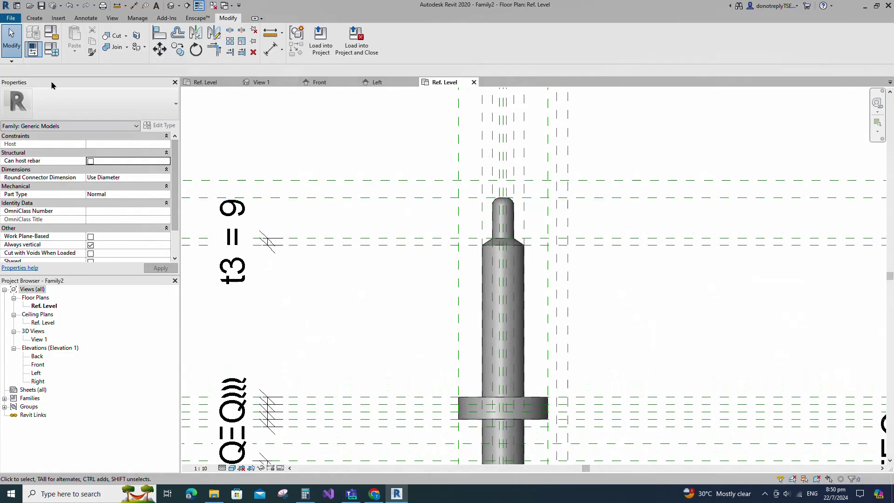
{"action": "left_click", "coordinate": [35, 19]}
{"action": "left_click", "coordinate": [117, 40]}
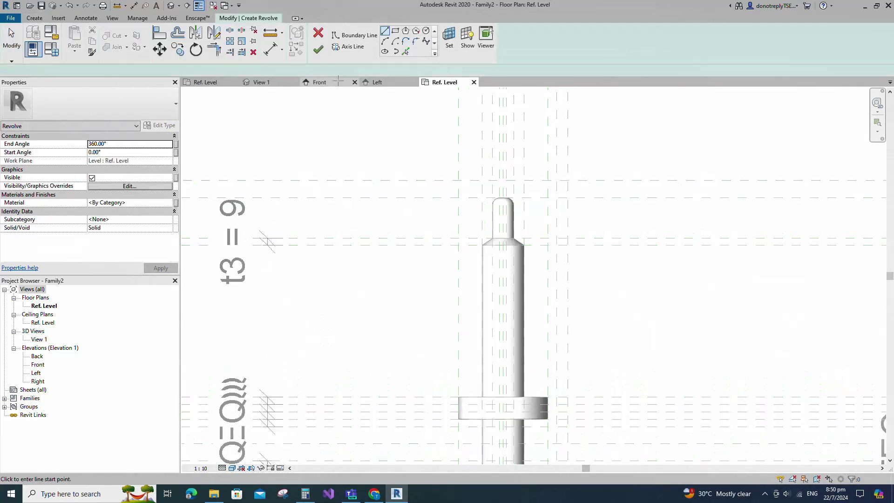
{"action": "left_click", "coordinate": [396, 30]}
{"action": "scroll", "coordinate": [527, 201], "scroll_direction": "up", "scroll_amount": 5}
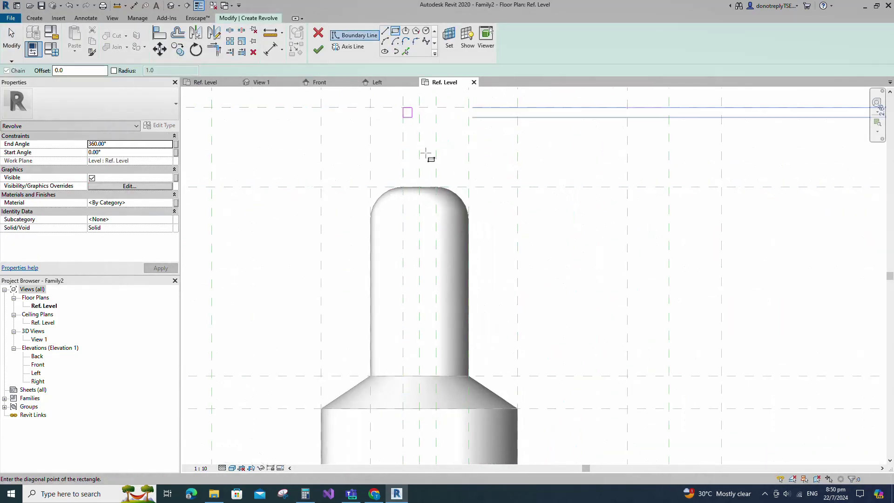
{"action": "left_click", "coordinate": [403, 107]}
{"action": "left_click", "coordinate": [419, 187]}
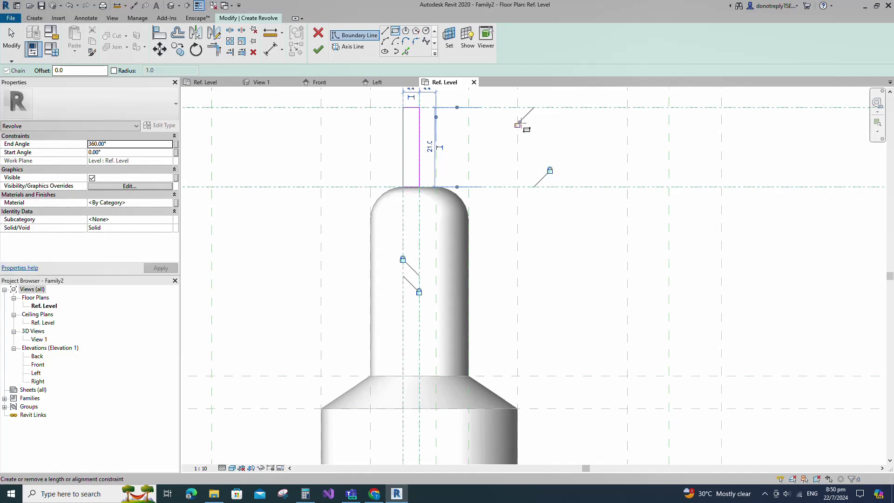
- Fillet the upper outer corner of the sketched rectangle with a 2 mm radius and make the radius dimension permanent
{"action": "scroll", "coordinate": [550, 270], "scroll_direction": "down", "scroll_amount": 3}
{"action": "left_click", "coordinate": [416, 41]}
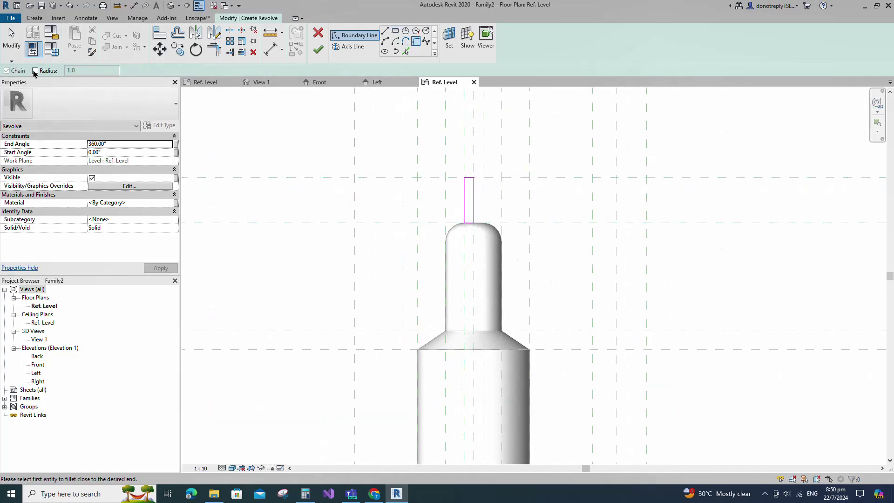
{"action": "type", "text": "2.0"}
{"action": "scroll", "coordinate": [471, 189], "scroll_direction": "up", "scroll_amount": 3}
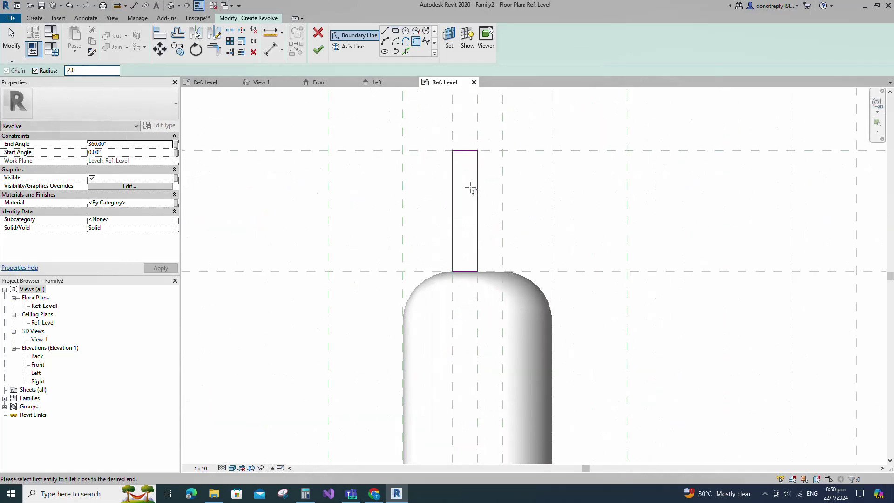
{"action": "left_click", "coordinate": [470, 150]}
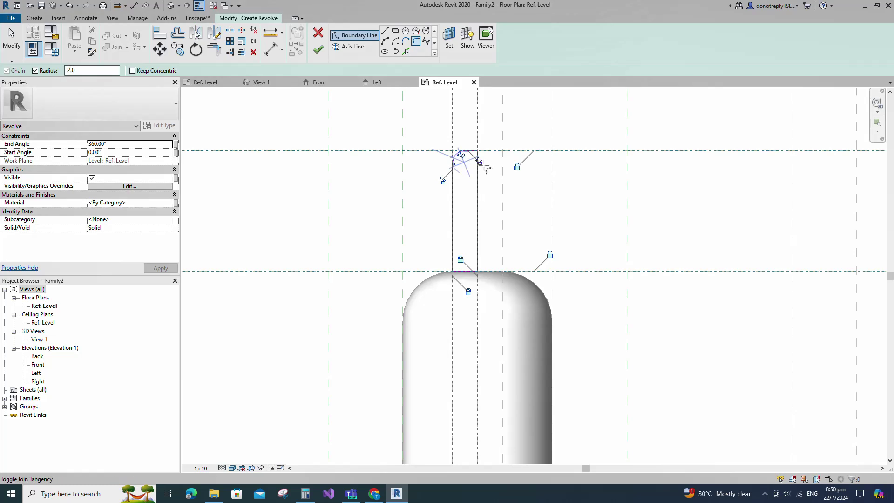
{"action": "scroll", "coordinate": [456, 170], "scroll_direction": "up", "scroll_amount": 1}
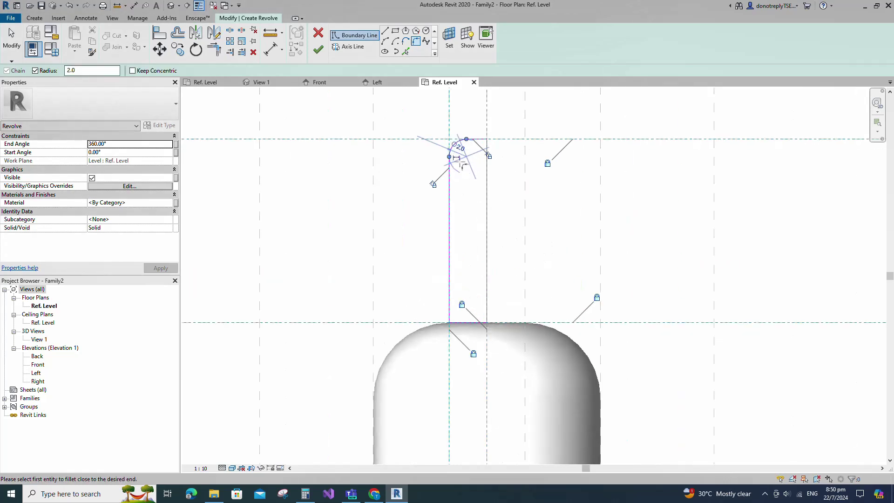
{"action": "scroll", "coordinate": [460, 187], "scroll_direction": "down", "scroll_amount": 1}
{"action": "scroll", "coordinate": [446, 192], "scroll_direction": "down", "scroll_amount": 5}
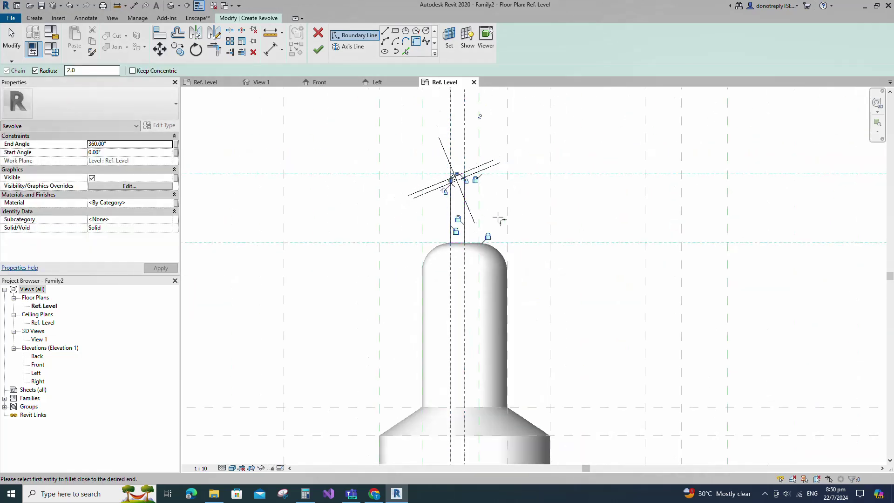
- Pick the central vertical reference plane as the axis line and finish the revolve for the narrow tip
{"action": "left_click", "coordinate": [348, 47]}
{"action": "left_click", "coordinate": [395, 31]}
{"action": "left_click", "coordinate": [483, 263]}
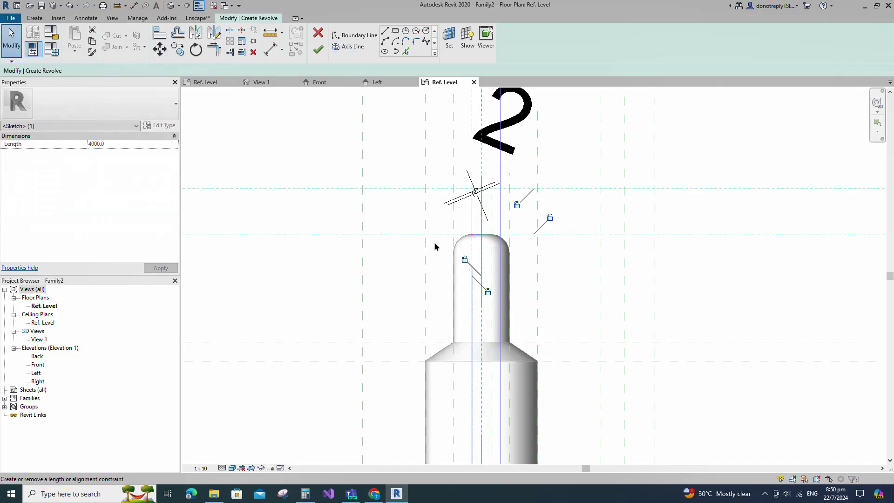
{"action": "scroll", "coordinate": [400, 198], "scroll_direction": "down", "scroll_amount": 2}
{"action": "left_click", "coordinate": [649, 263]}
{"action": "scroll", "coordinate": [610, 212], "scroll_direction": "down", "scroll_amount": 4}
{"action": "scroll", "coordinate": [522, 364], "scroll_direction": "up", "scroll_amount": 2}
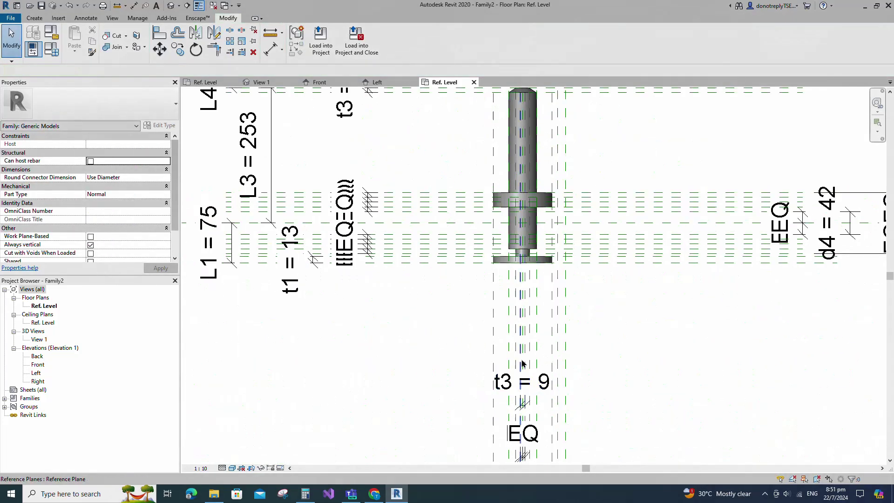
- Place vertical reference planes offset 15 mm inward from the reference planes at both outer edges of the base flange
{"action": "left_click", "coordinate": [492, 325]}
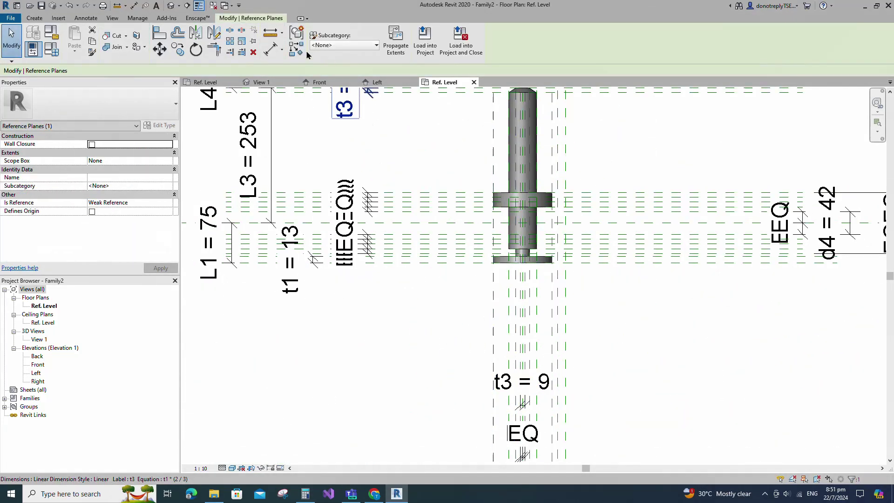
{"action": "key", "text": "r"}
{"action": "key", "text": "p"}
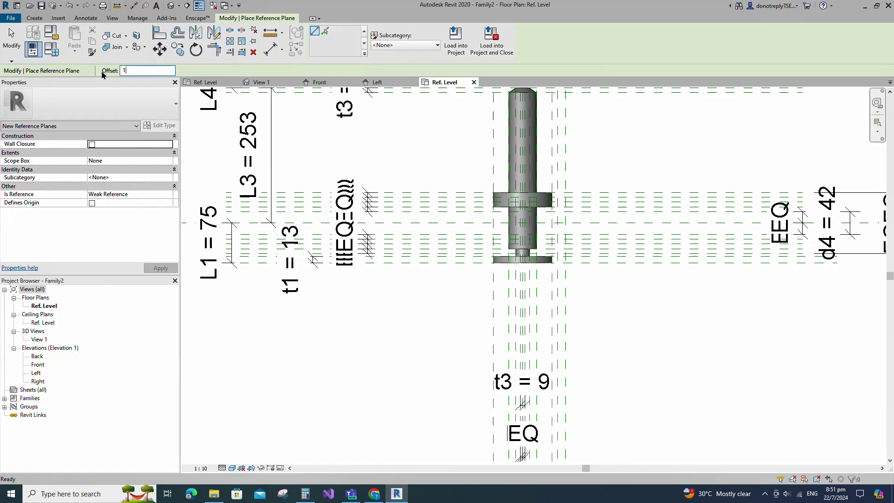
{"action": "type", "text": "15"}
{"action": "left_click", "coordinate": [327, 34]}
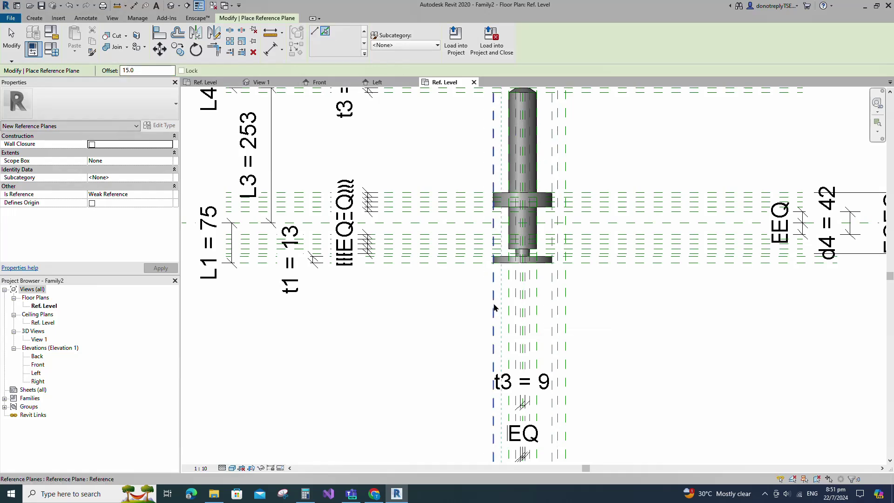
- Dimension each new 15 mm offset plane with its two neighbouring reference planes and set both dimension strings to equal spacing
{"action": "key", "text": "d"}
{"action": "key", "text": "i"}
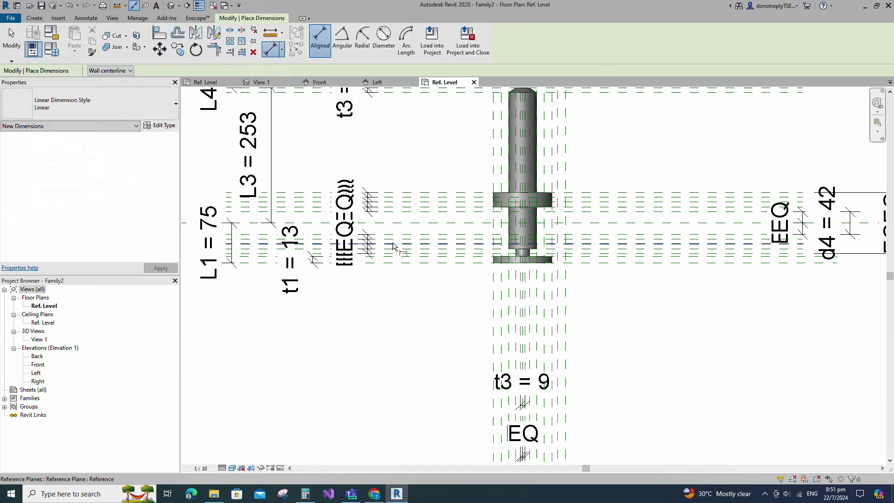
{"action": "scroll", "coordinate": [484, 440], "scroll_direction": "up", "scroll_amount": 1}
{"action": "left_click", "coordinate": [496, 314]}
{"action": "left_click", "coordinate": [506, 320]}
{"action": "left_click", "coordinate": [517, 326]}
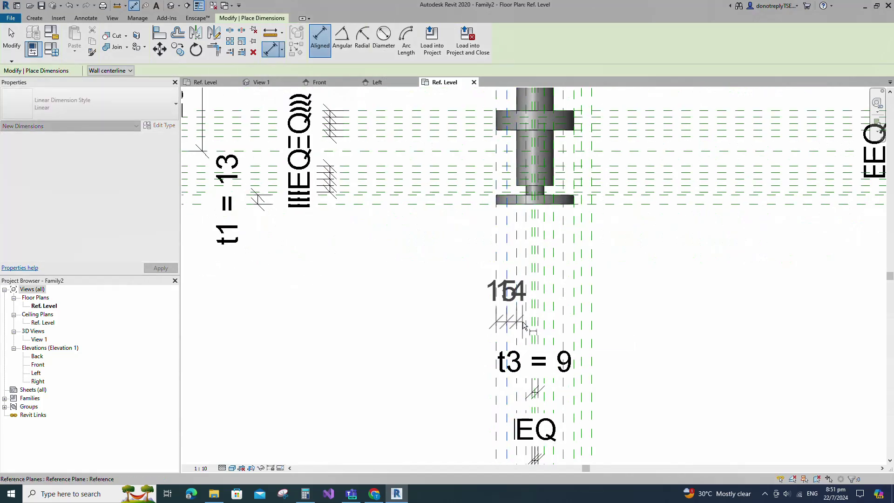
{"action": "scroll", "coordinate": [524, 325], "scroll_direction": "down", "scroll_amount": 3}
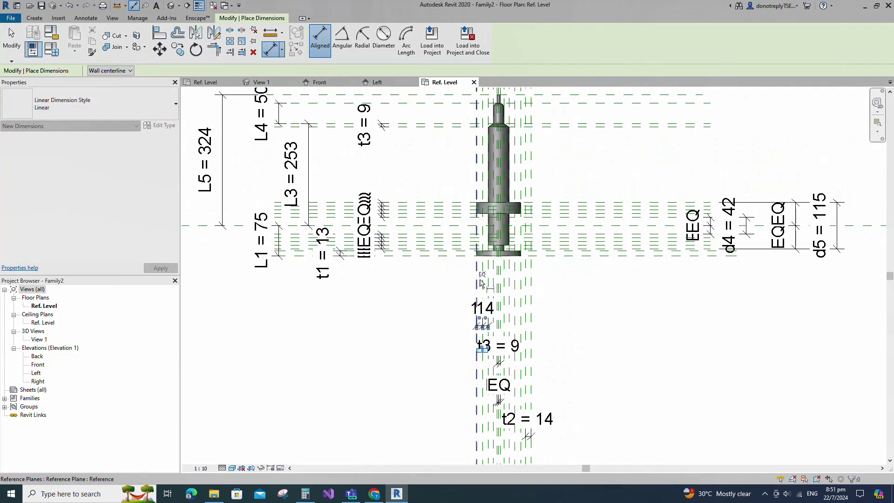
{"action": "scroll", "coordinate": [535, 326], "scroll_direction": "up", "scroll_amount": 1}
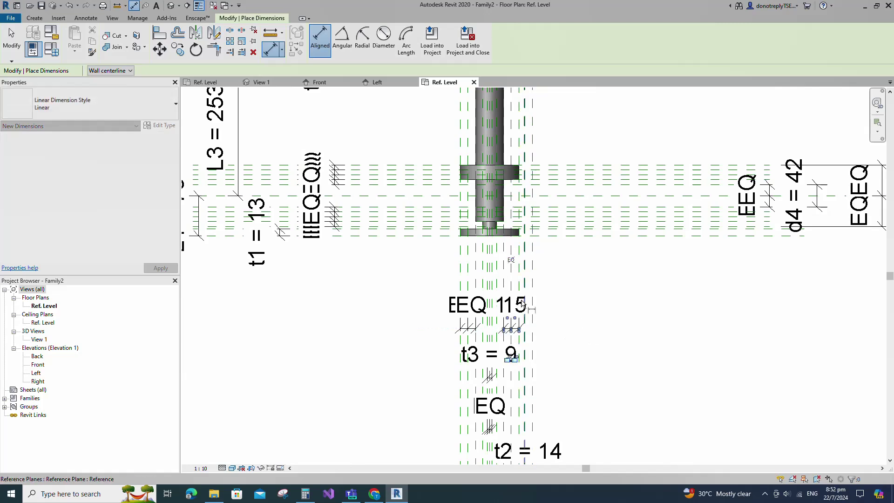
{"action": "scroll", "coordinate": [535, 303], "scroll_direction": "down", "scroll_amount": 2}
{"action": "key", "text": "Escape"}
{"action": "key", "text": "Escape"}
{"action": "scroll", "coordinate": [600, 326], "scroll_direction": "up", "scroll_amount": 2}
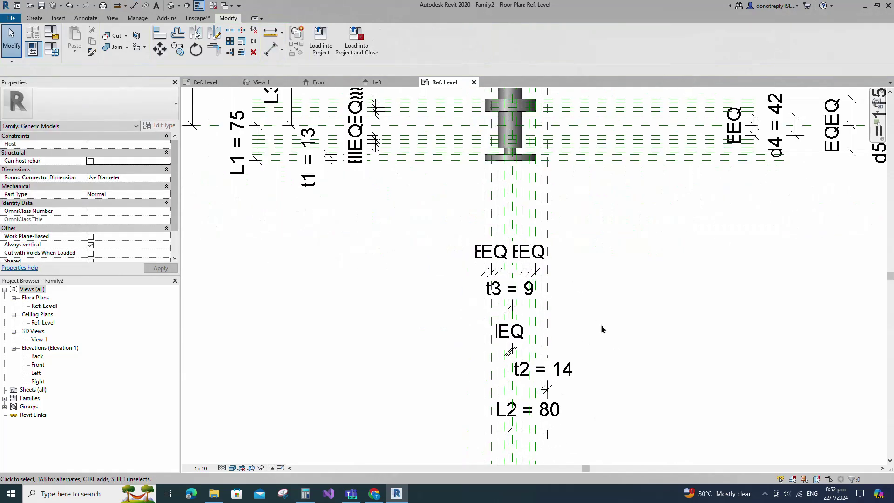
- Place vertical reference planes offset 7 mm from the left flange edge plane and from the inner plane of the right equal-spaced group
{"action": "scroll", "coordinate": [499, 224], "scroll_direction": "up", "scroll_amount": 1}
{"action": "left_click", "coordinate": [499, 224]}
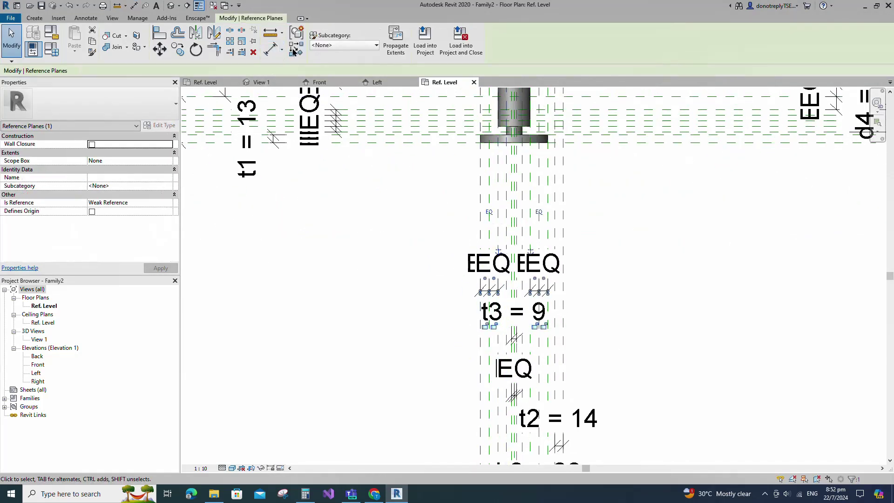
{"action": "left_click", "coordinate": [295, 51]}
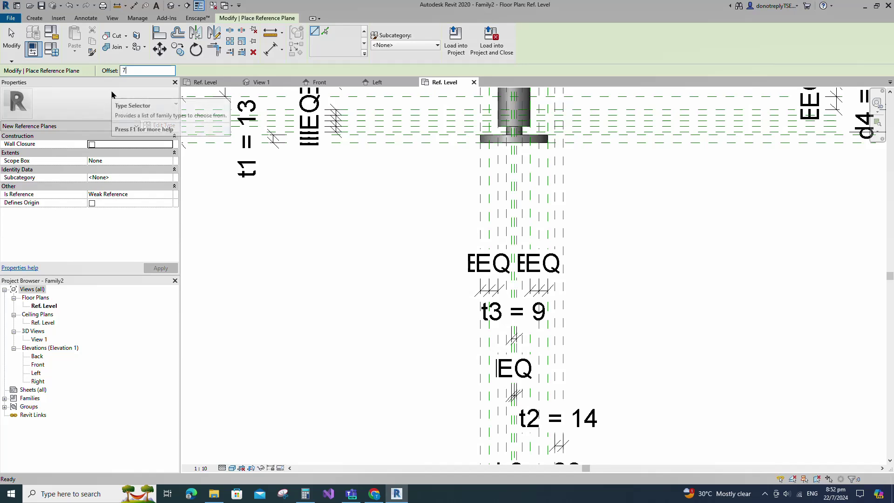
{"action": "type", "text": "7.0"}
{"action": "left_click", "coordinate": [326, 33]}
{"action": "scroll", "coordinate": [475, 225], "scroll_direction": "up", "scroll_amount": 3}
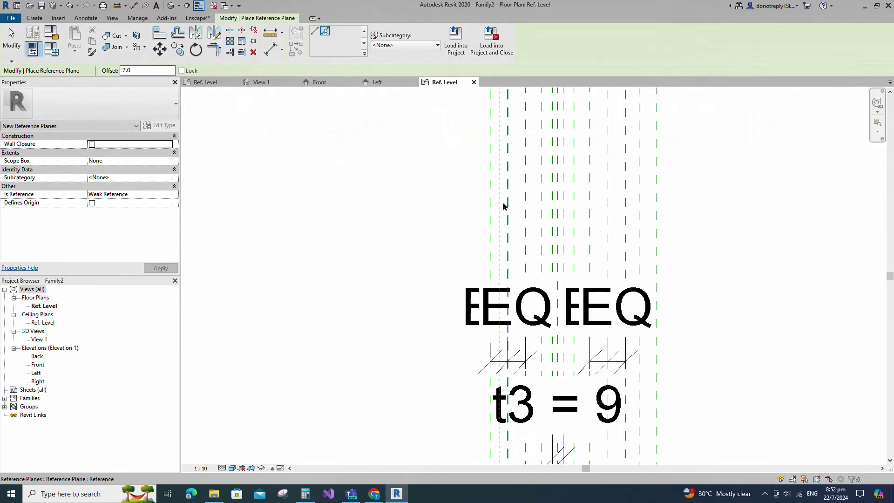
{"action": "left_click", "coordinate": [490, 201]}
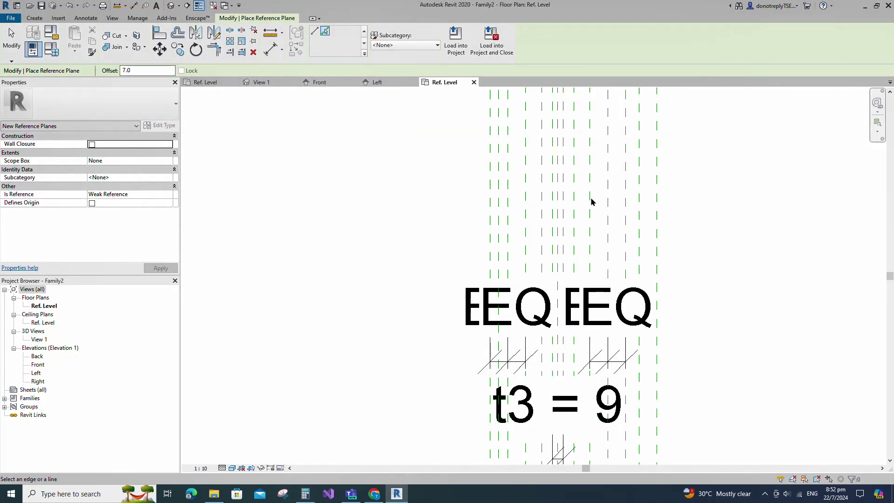
- Dimension the left 7 mm offset plane between its two neighbouring reference planes and make the spacing equal
{"action": "left_click", "coordinate": [271, 52]}
{"action": "left_click", "coordinate": [490, 218]}
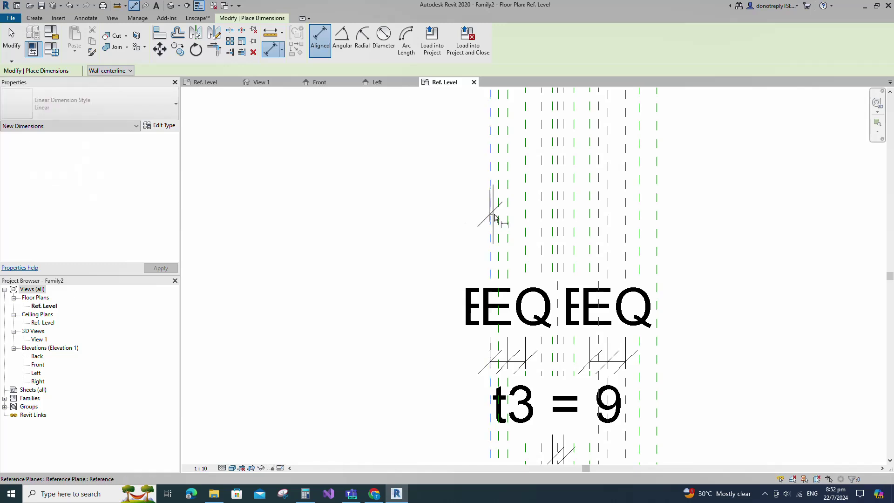
{"action": "left_click", "coordinate": [498, 218]}
{"action": "left_click", "coordinate": [508, 218]}
{"action": "scroll", "coordinate": [508, 224], "scroll_direction": "down", "scroll_amount": 1}
{"action": "left_click", "coordinate": [514, 232]}
{"action": "left_click", "coordinate": [500, 93]}
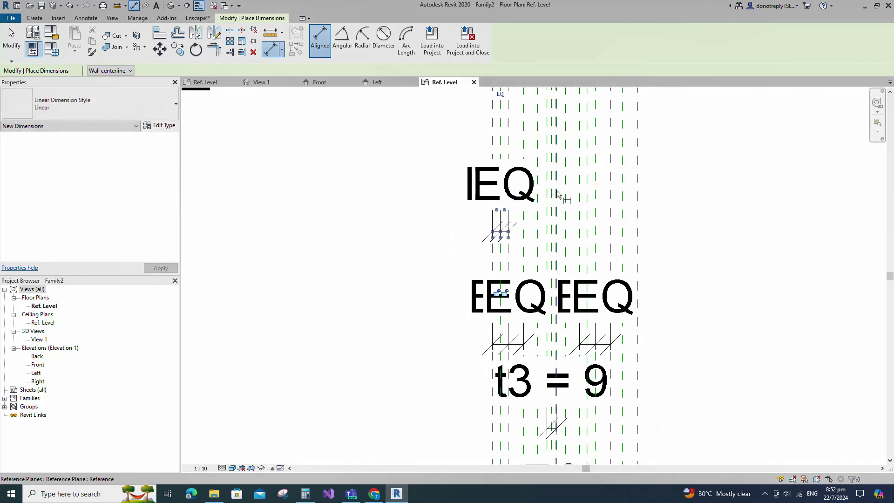
- Dimension the right 7 mm offset plane between its two neighbouring reference planes and make the spacing equal
{"action": "left_click", "coordinate": [579, 230]}
{"action": "left_click", "coordinate": [587, 232]}
{"action": "left_click", "coordinate": [595, 232]}
{"action": "left_click", "coordinate": [671, 237]}
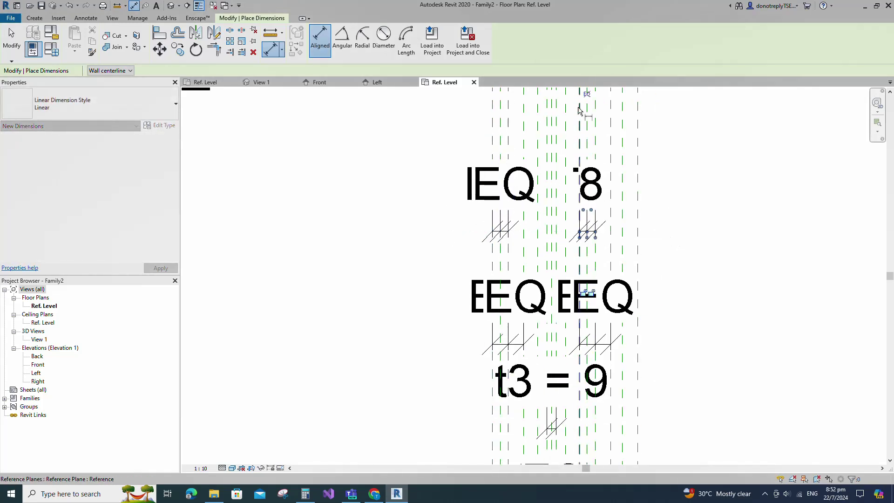
{"action": "left_click", "coordinate": [586, 93]}
{"action": "scroll", "coordinate": [380, 308], "scroll_direction": "down", "scroll_amount": 4}
{"action": "key", "text": "Escape"}
{"action": "key", "text": "Escape"}
{"action": "scroll", "coordinate": [538, 209], "scroll_direction": "up", "scroll_amount": 4}
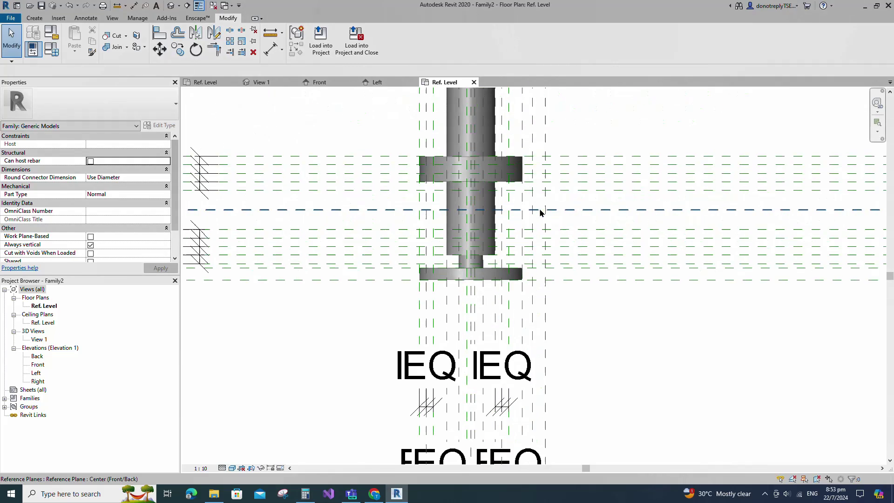
- Start a new revolve and sketch a left-bulging partial ellipse from inside the upper collar down to the lower shaft end on the centre plane
{"action": "left_click", "coordinate": [33, 18]}
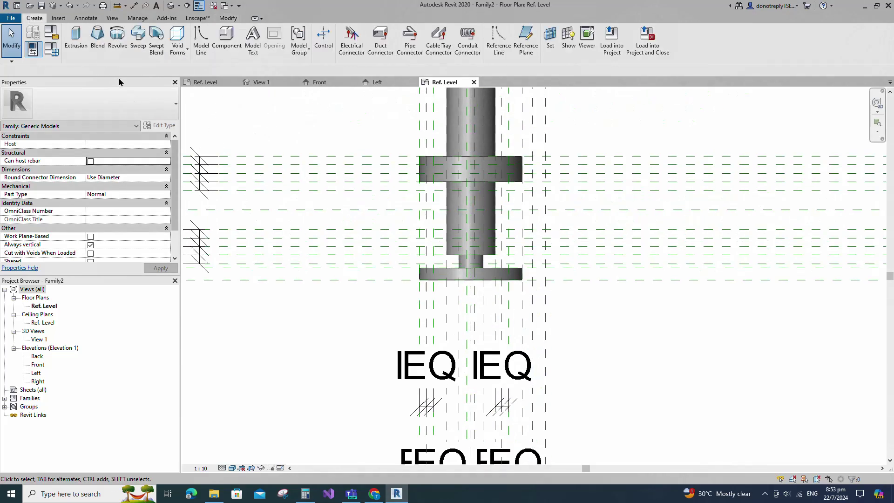
{"action": "left_click", "coordinate": [117, 39]}
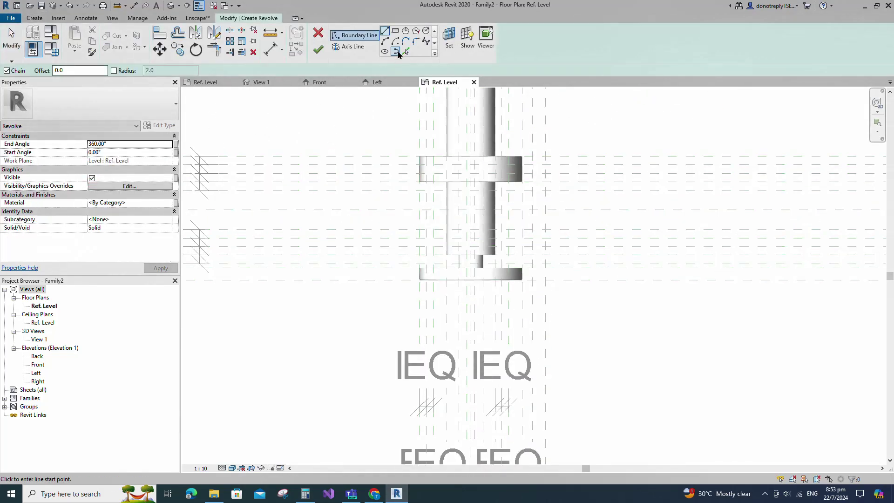
{"action": "scroll", "coordinate": [475, 182], "scroll_direction": "up", "scroll_amount": 1}
{"action": "left_click", "coordinate": [471, 162]}
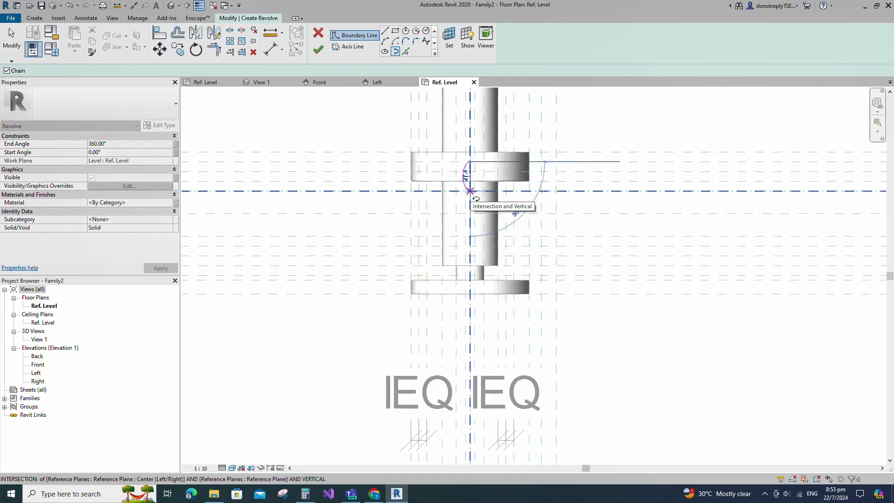
{"action": "scroll", "coordinate": [470, 195], "scroll_direction": "down", "scroll_amount": 3}
{"action": "left_click", "coordinate": [470, 240]}
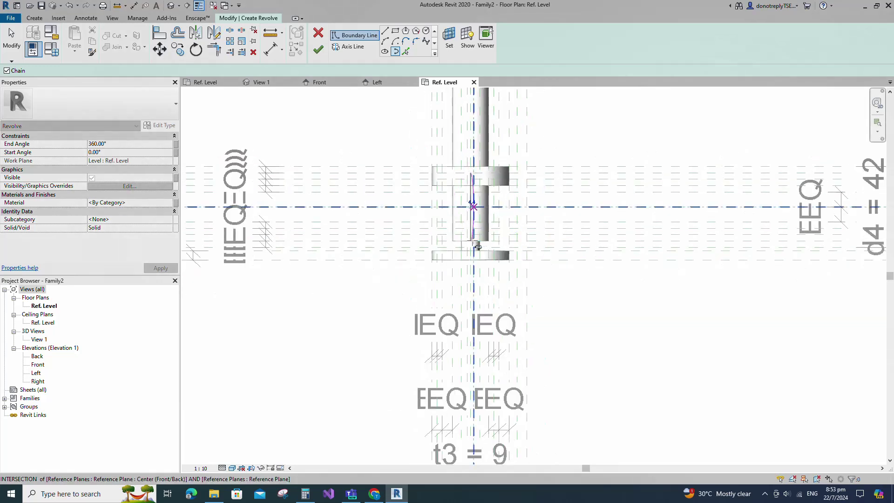
{"action": "scroll", "coordinate": [448, 208], "scroll_direction": "up", "scroll_amount": 3}
{"action": "left_click", "coordinate": [421, 205]}
{"action": "key", "text": "Escape"}
{"action": "key", "text": "Escape"}
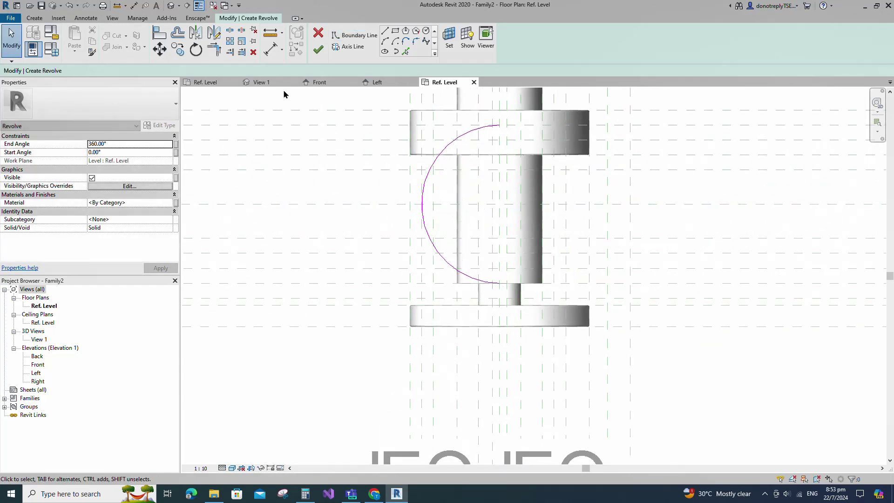
- Close the partial ellipse with a straight vertical boundary line along the centre plane between its endpoints
{"action": "left_click", "coordinate": [384, 31]}
{"action": "left_click", "coordinate": [499, 125]}
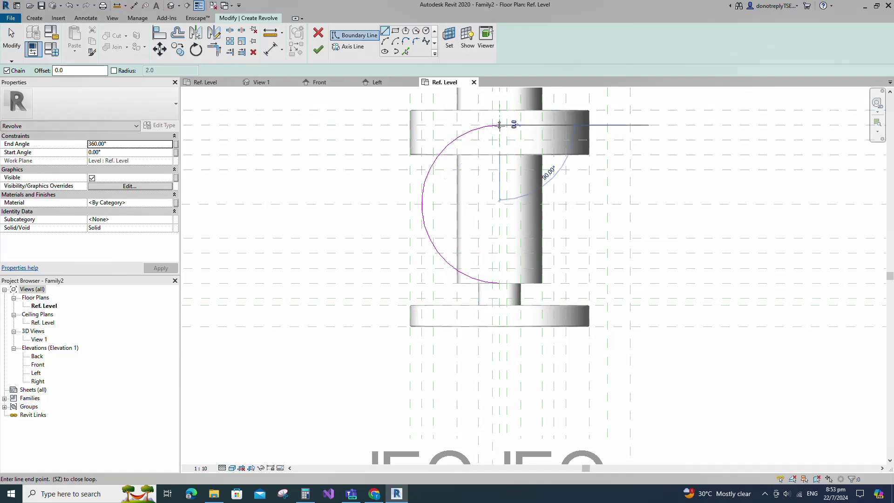
{"action": "key", "text": "Escape"}
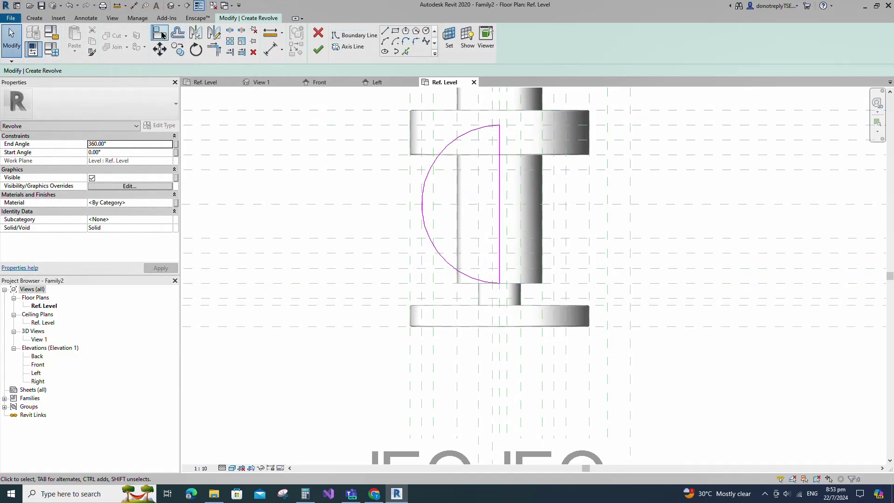
- Align the half-ellipse's upper end, outermost point and lower end to their reference planes and lock each alignment
{"action": "left_click", "coordinate": [159, 34]}
{"action": "left_click", "coordinate": [391, 125]}
{"action": "left_click", "coordinate": [500, 124]}
{"action": "left_click", "coordinate": [549, 109]}
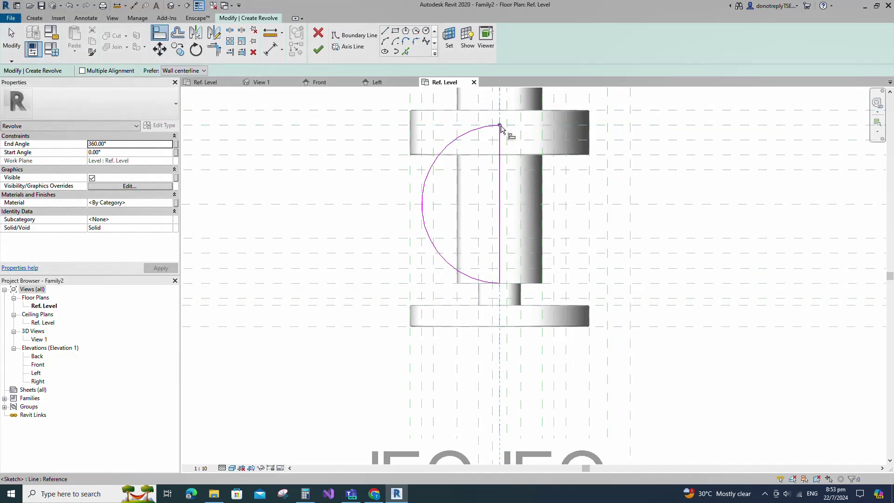
{"action": "left_click", "coordinate": [421, 98]}
{"action": "left_click", "coordinate": [421, 204]}
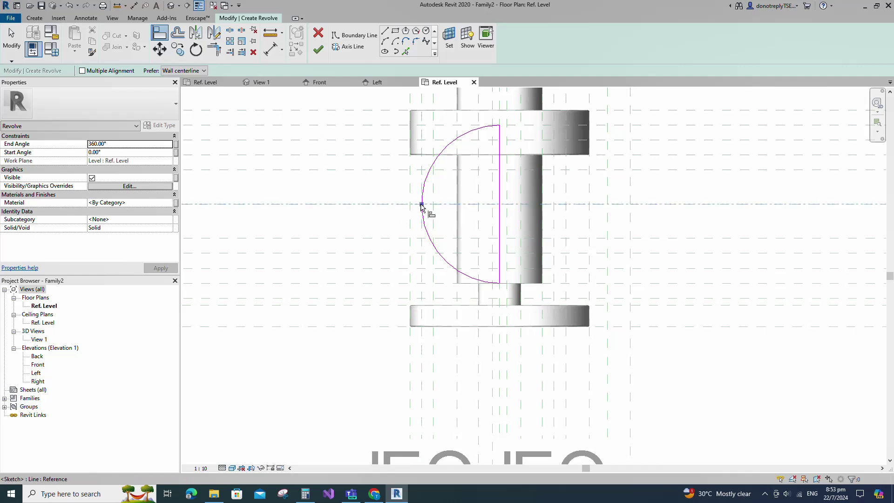
{"action": "left_click", "coordinate": [420, 284]}
{"action": "left_click", "coordinate": [499, 284]}
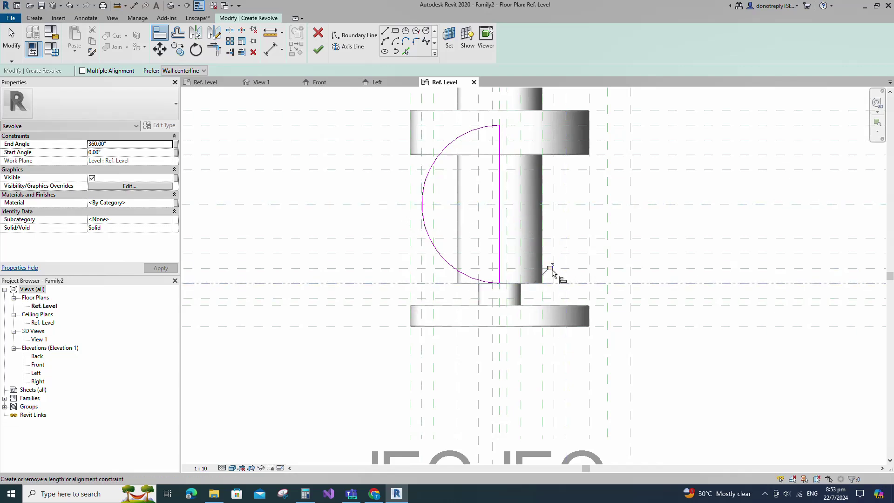
{"action": "left_click", "coordinate": [415, 287]}
- Pick the vertical centre reference plane as the axis line and finish the revolve of the rounded bulb
{"action": "scroll", "coordinate": [561, 275], "scroll_direction": "down", "scroll_amount": 4}
{"action": "left_click", "coordinate": [348, 46]}
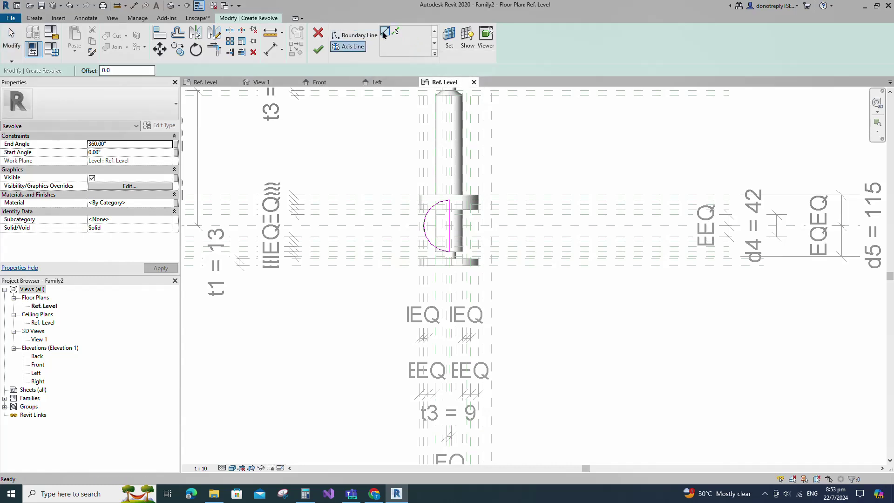
{"action": "left_click", "coordinate": [396, 31]}
{"action": "scroll", "coordinate": [481, 289], "scroll_direction": "up", "scroll_amount": 2}
{"action": "scroll", "coordinate": [428, 288], "scroll_direction": "down", "scroll_amount": 4}
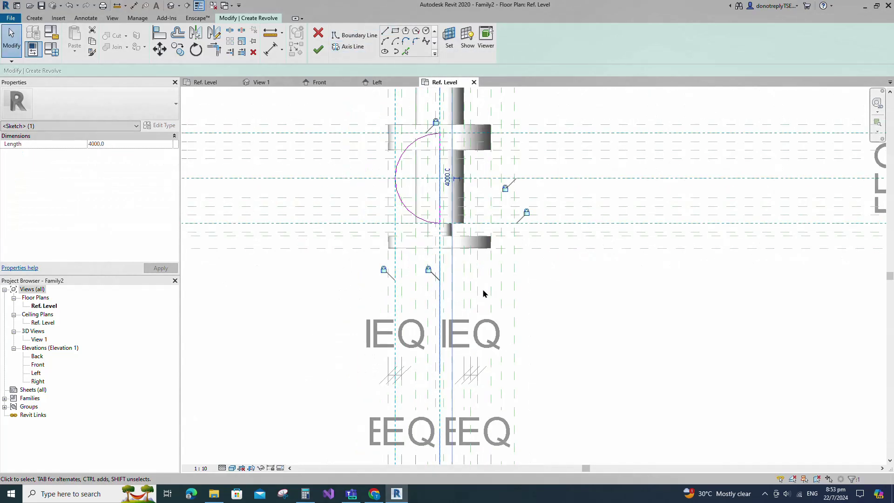
{"action": "left_click", "coordinate": [318, 50]}
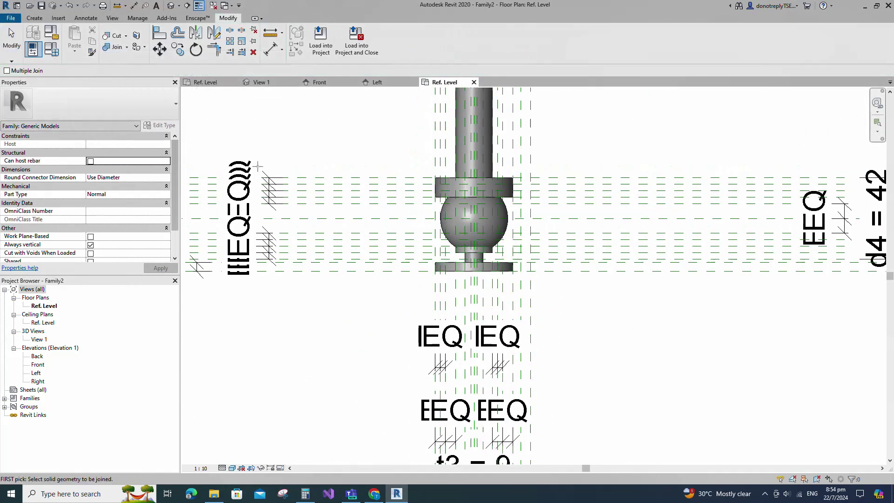
- Leave the Join Geometry command and open the void form types for creating a new void
{"action": "left_click", "coordinate": [114, 47]}
{"action": "key", "text": "Escape"}
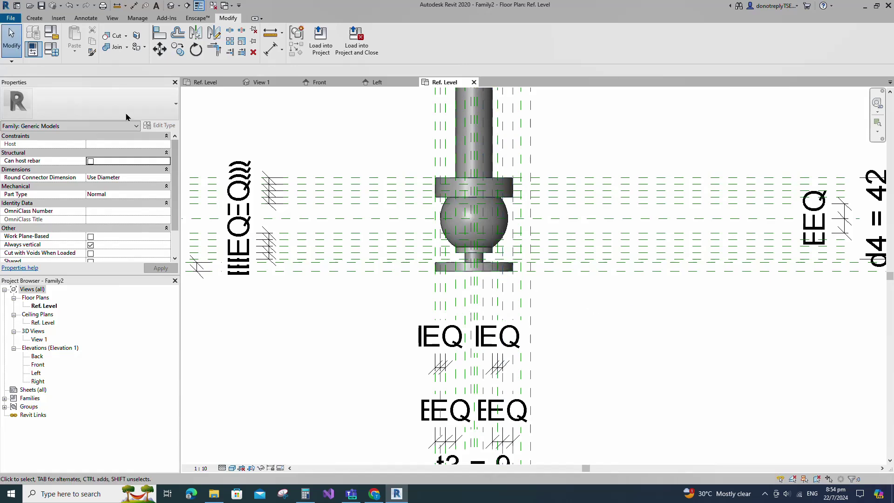
{"action": "left_click", "coordinate": [35, 18]}
{"action": "left_click", "coordinate": [181, 52]}
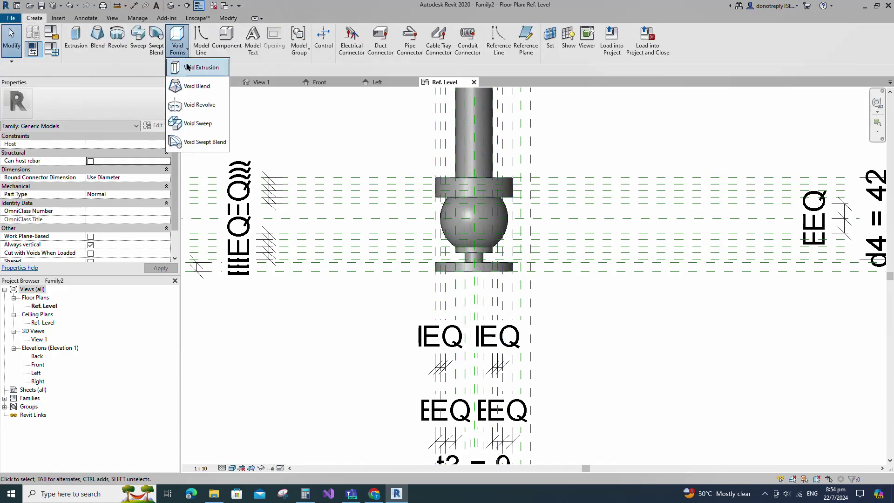
- Create a void extrusion from a rectangle about 22 by 69 over the sphere's right side, locked to the reference planes
{"action": "left_click", "coordinate": [197, 66]}
{"action": "scroll", "coordinate": [530, 276], "scroll_direction": "up", "scroll_amount": 1}
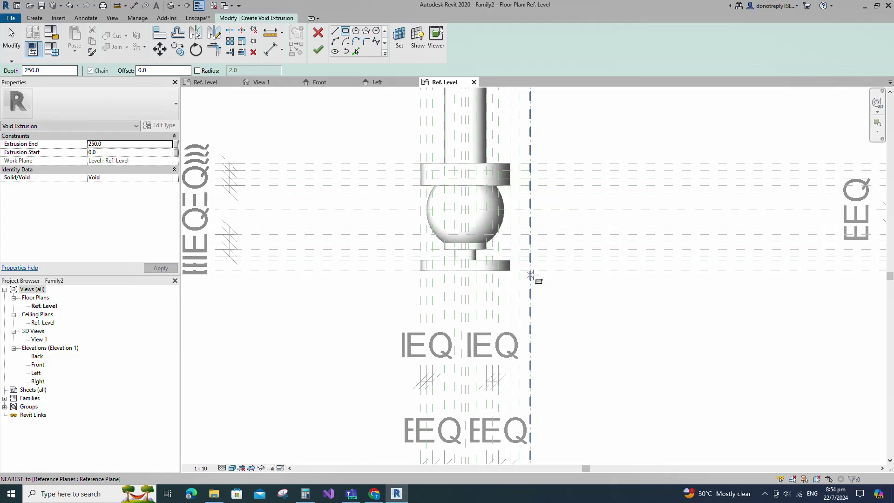
{"action": "left_click", "coordinate": [493, 242]}
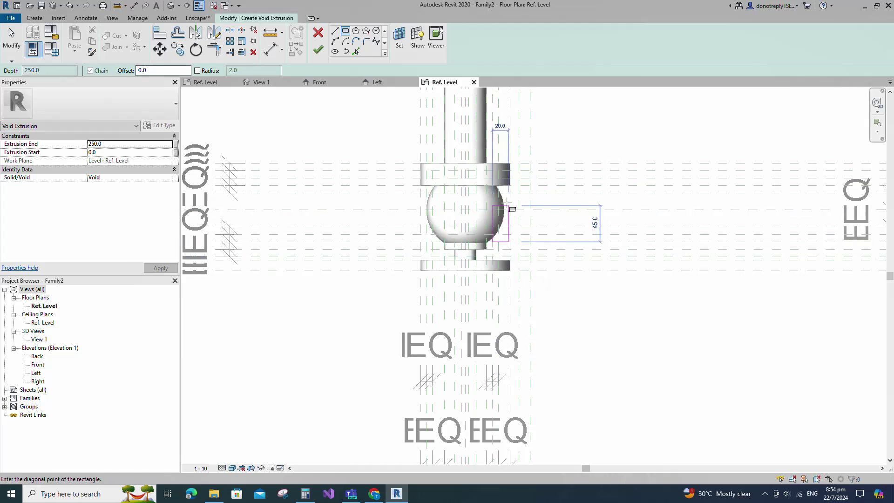
{"action": "left_click", "coordinate": [510, 185]}
{"action": "left_click", "coordinate": [526, 292]}
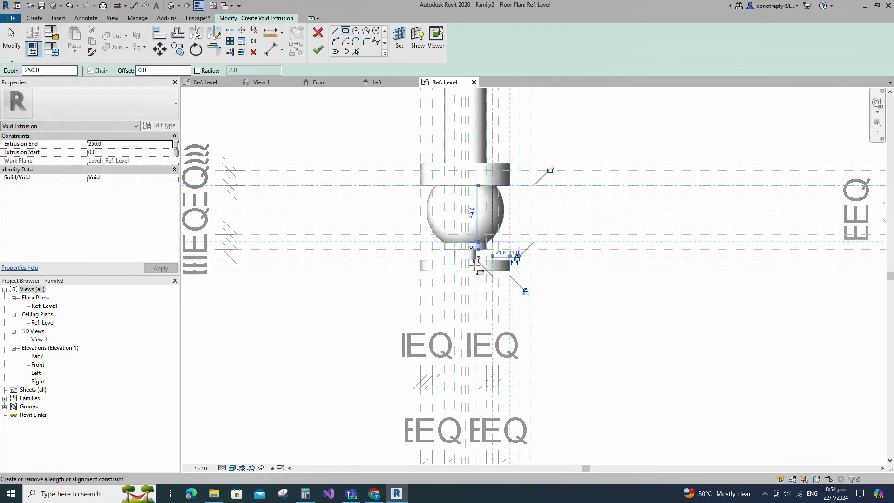
{"action": "left_click", "coordinate": [318, 50]}
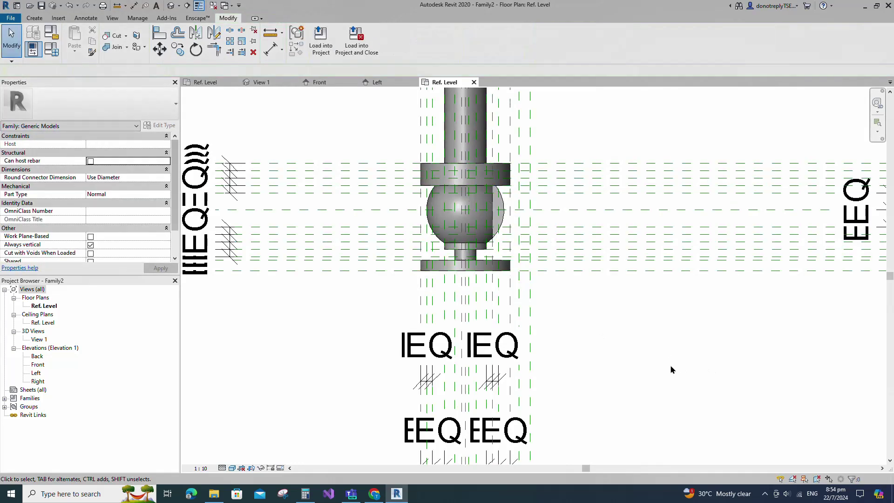
{"action": "scroll", "coordinate": [545, 355], "scroll_direction": "down", "scroll_amount": 1}
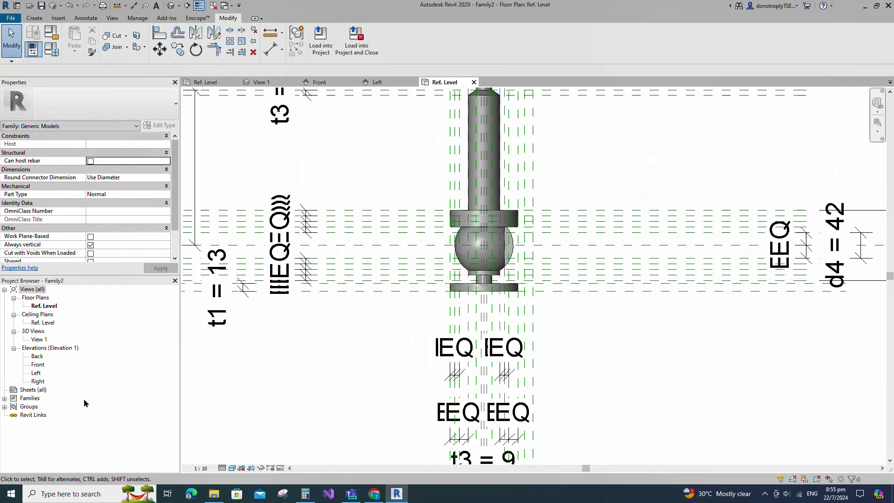
- In the Left elevation, extend the void extrusion downward through the sphere to an extrusion start of about -336
{"action": "double_click", "coordinate": [36, 373]}
{"action": "scroll", "coordinate": [461, 405], "scroll_direction": "up", "scroll_amount": 3}
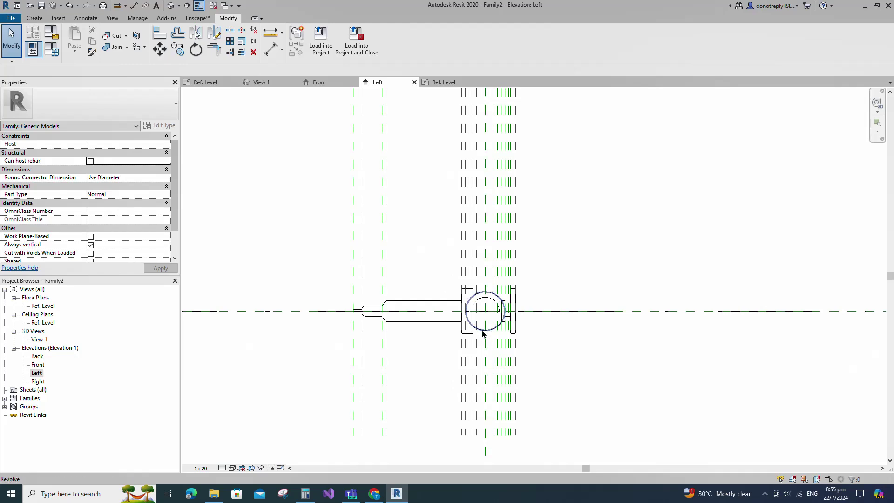
{"action": "left_click", "coordinate": [484, 332]}
{"action": "scroll", "coordinate": [533, 309], "scroll_direction": "up", "scroll_amount": 3}
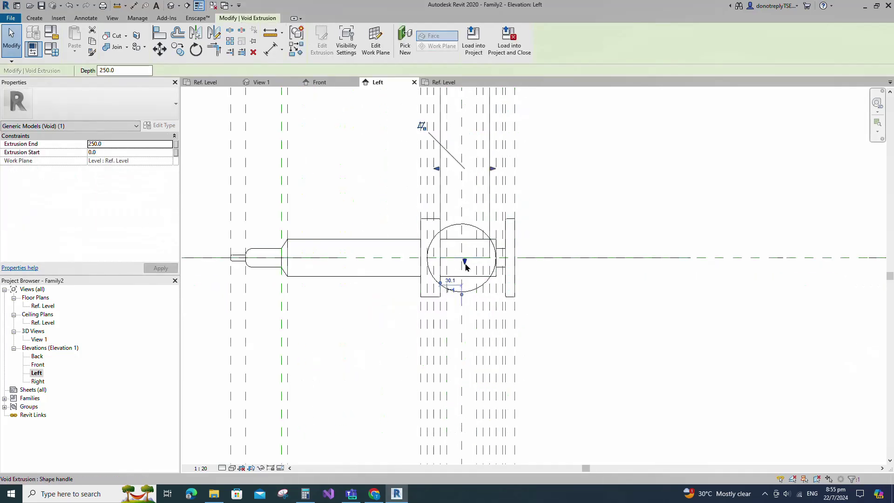
{"action": "left_click_drag", "start_coordinate": [465, 263], "coordinate": [487, 440]}
{"action": "scroll", "coordinate": [557, 259], "scroll_direction": "down", "scroll_amount": 2}
{"action": "scroll", "coordinate": [439, 261], "scroll_direction": "down", "scroll_amount": 1}
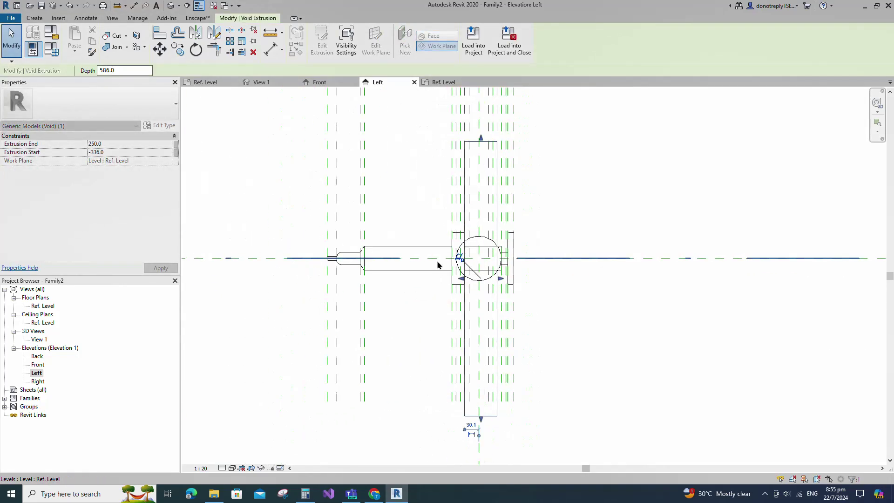
{"action": "scroll", "coordinate": [526, 176], "scroll_direction": "down", "scroll_amount": 2}
{"action": "left_click", "coordinate": [655, 180]}
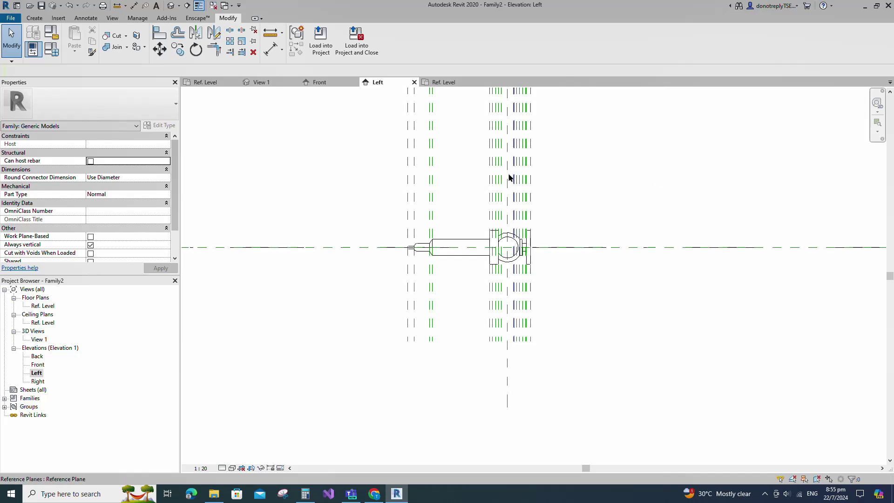
- In the Ref. Level plan, sketch a closed L-shaped revolve boundary for the side outlet and flange, snapped to the reference planes
{"action": "left_click", "coordinate": [433, 83]}
{"action": "scroll", "coordinate": [642, 357], "scroll_direction": "down", "scroll_amount": 1}
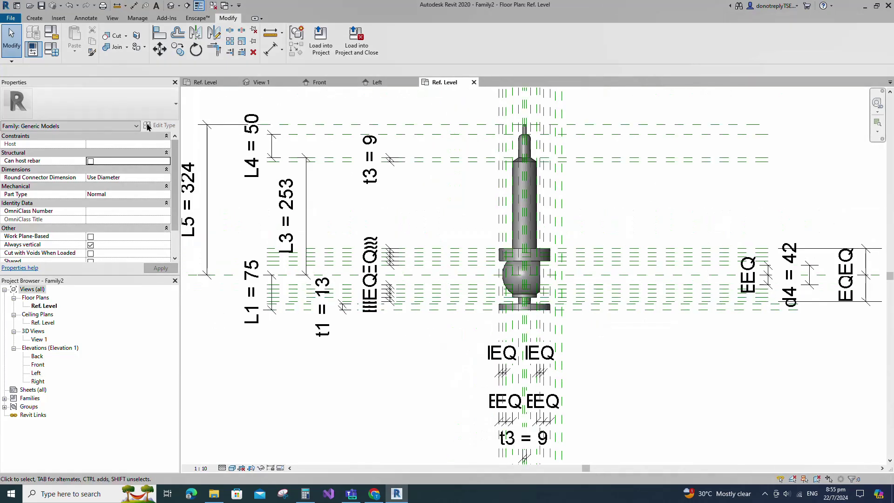
{"action": "left_click", "coordinate": [35, 18]}
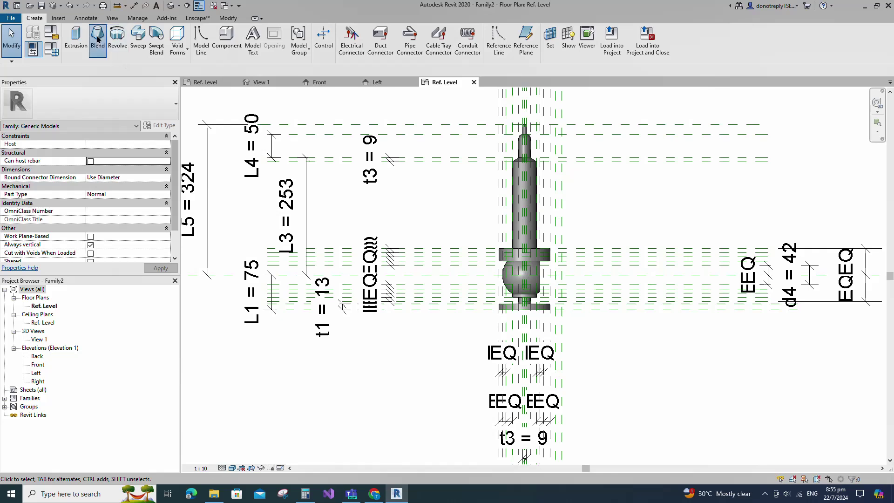
{"action": "left_click", "coordinate": [118, 43]}
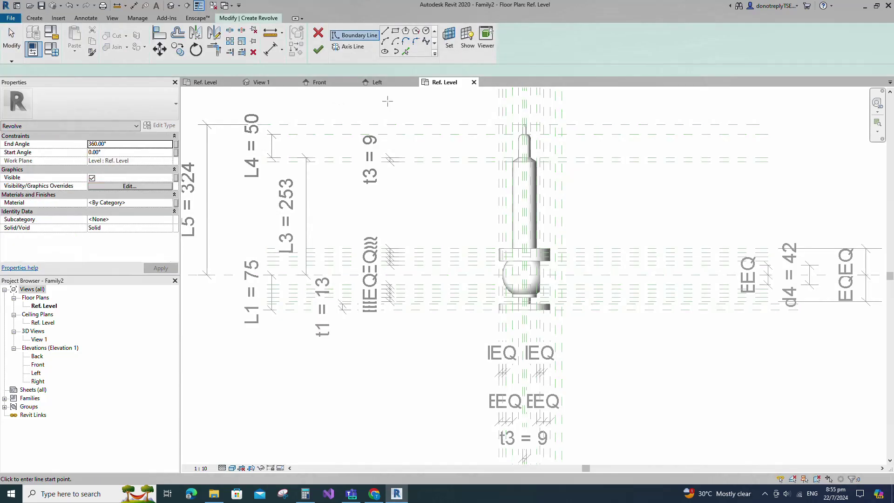
{"action": "scroll", "coordinate": [562, 257], "scroll_direction": "up", "scroll_amount": 3}
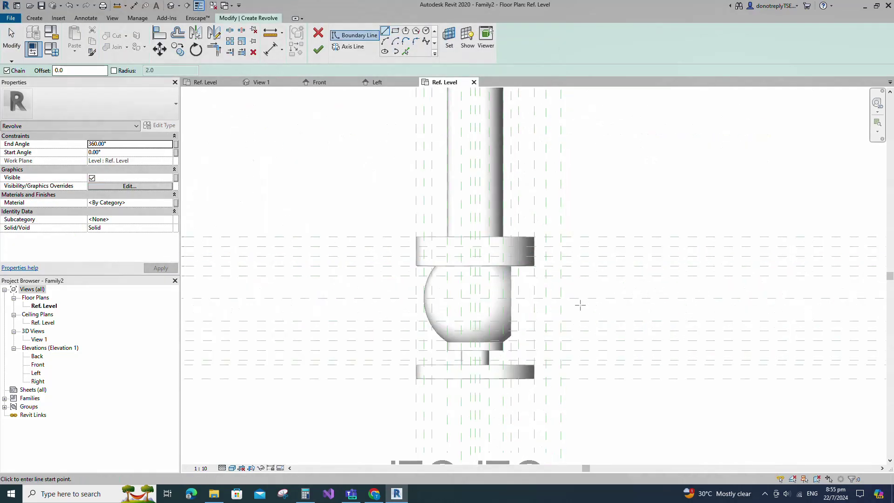
{"action": "left_click", "coordinate": [561, 298]}
{"action": "left_click", "coordinate": [561, 237]}
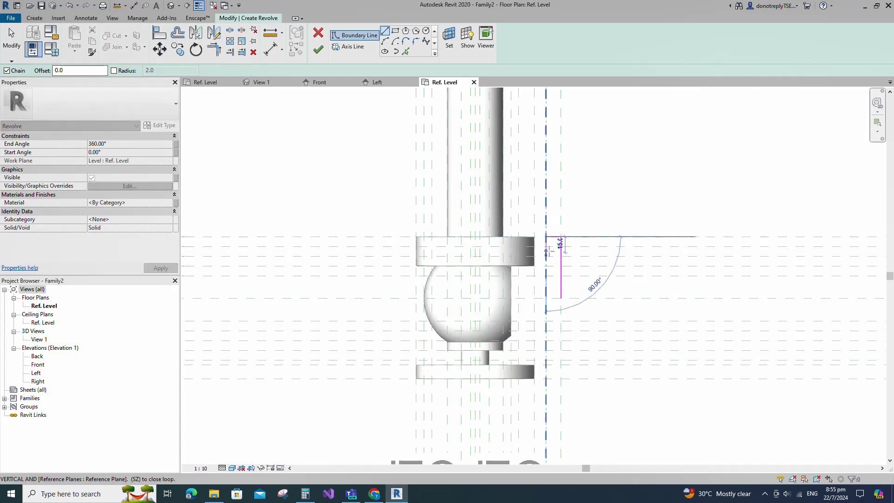
{"action": "left_click", "coordinate": [545, 237]}
{"action": "left_click", "coordinate": [546, 276]}
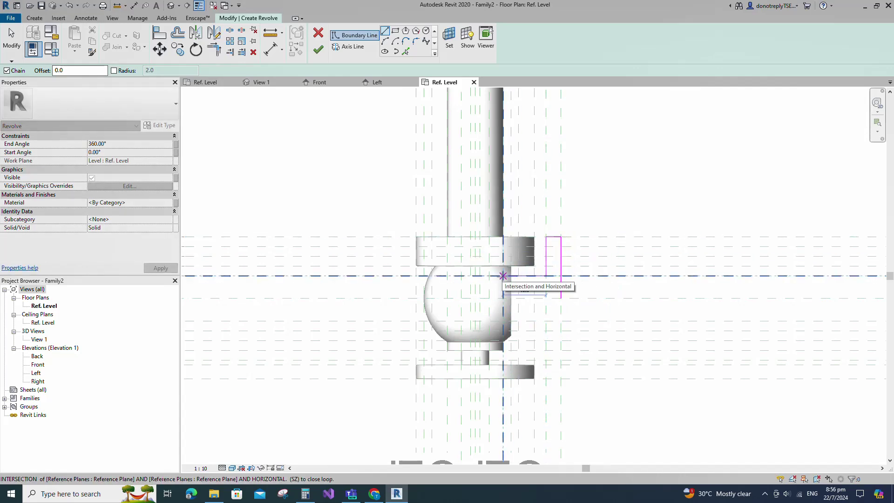
{"action": "left_click", "coordinate": [503, 276]}
{"action": "left_click", "coordinate": [503, 298]}
{"action": "left_click", "coordinate": [560, 298]}
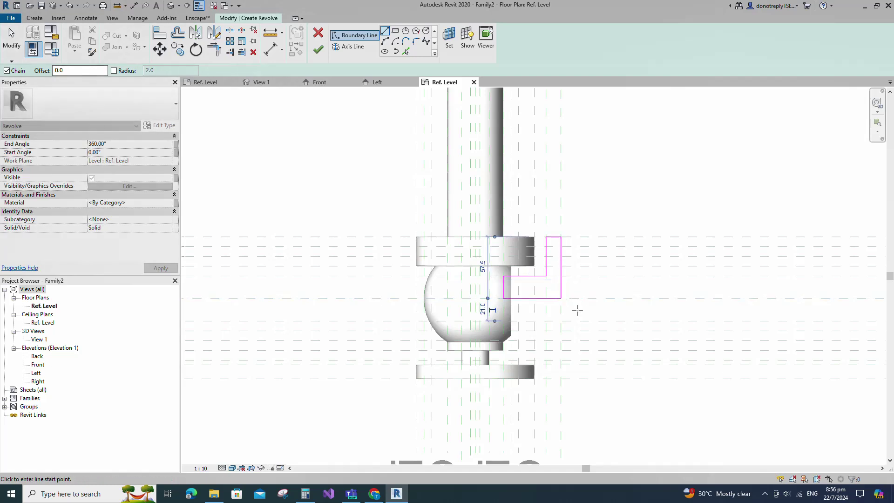
{"action": "key", "text": "Escape"}
{"action": "key", "text": "Escape"}
- Align the edges of the L-shaped profile with their reference planes and lock them
{"action": "scroll", "coordinate": [446, 285], "scroll_direction": "down", "scroll_amount": 4}
{"action": "left_click", "coordinate": [160, 33]}
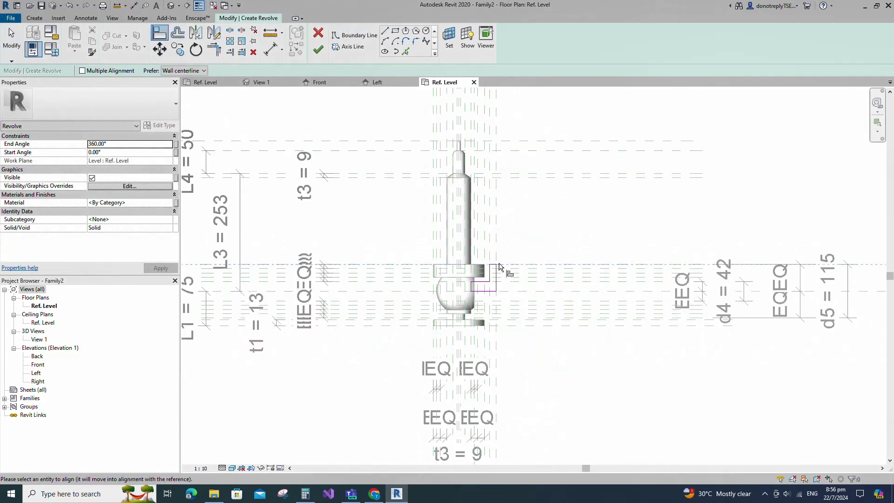
{"action": "scroll", "coordinate": [498, 269], "scroll_direction": "up", "scroll_amount": 4}
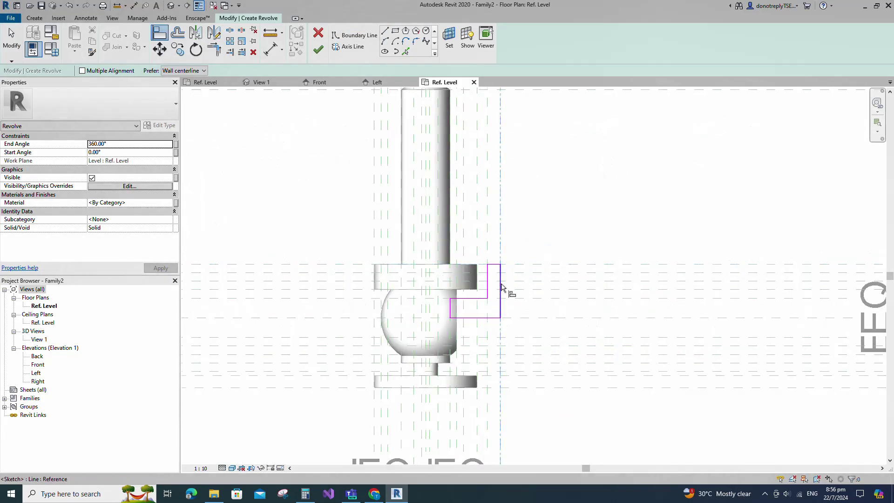
{"action": "left_click", "coordinate": [488, 318]}
{"action": "left_click", "coordinate": [488, 248]}
{"action": "left_click", "coordinate": [487, 281]}
{"action": "left_click", "coordinate": [470, 259]}
{"action": "left_click", "coordinate": [508, 298]}
{"action": "left_click", "coordinate": [473, 298]}
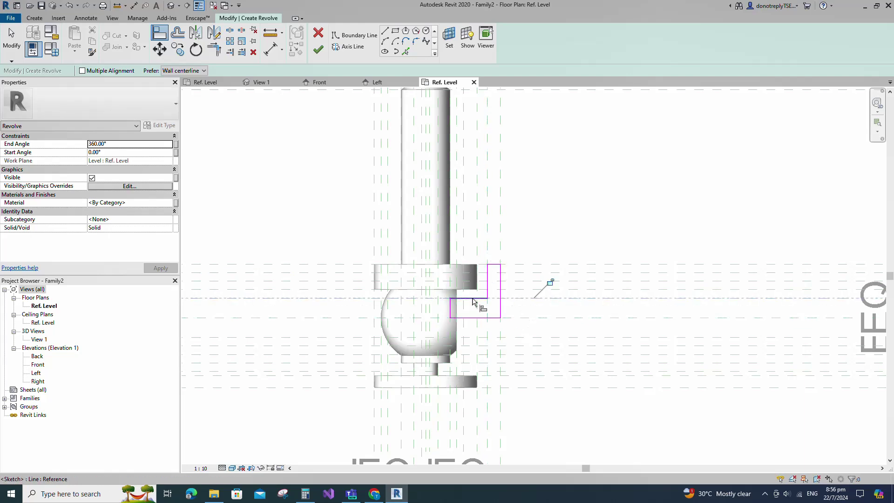
{"action": "left_click", "coordinate": [549, 283]}
{"action": "left_click", "coordinate": [449, 390]}
{"action": "left_click", "coordinate": [451, 311]}
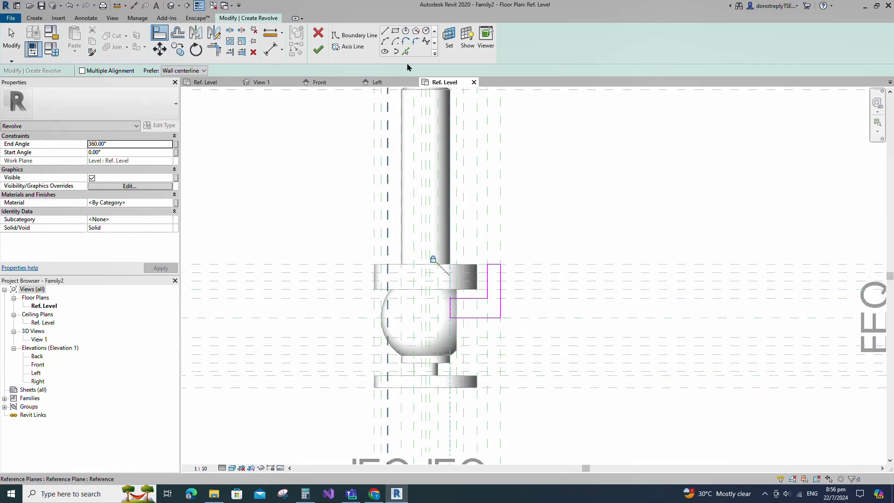
- Fillet the two outer corners at the flange end of the profile with a radius of 1.0
{"action": "left_click", "coordinate": [416, 42]}
{"action": "left_click", "coordinate": [35, 71]}
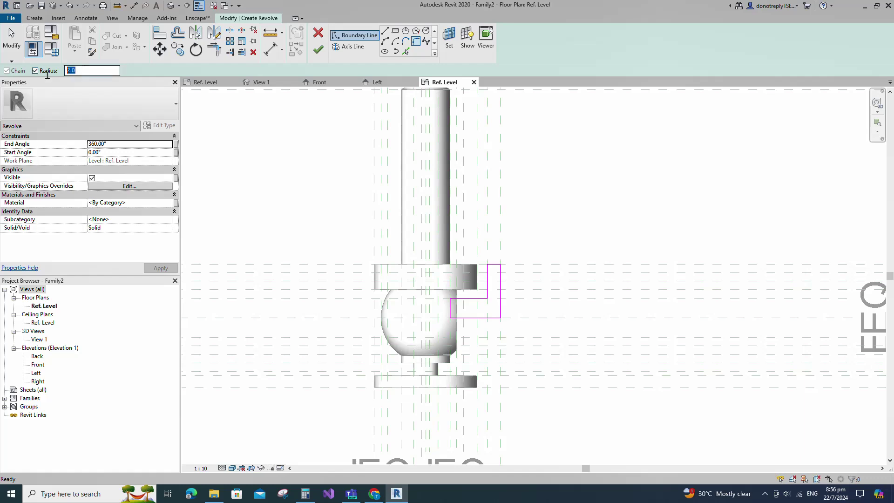
{"action": "type", "text": "1.0"}
{"action": "scroll", "coordinate": [515, 284], "scroll_direction": "up", "scroll_amount": 3}
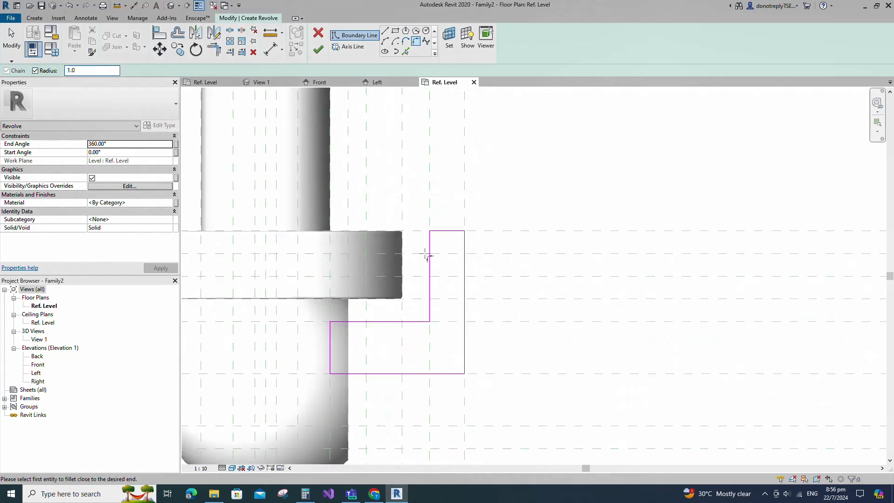
{"action": "left_click", "coordinate": [430, 241]}
{"action": "left_click", "coordinate": [447, 232]}
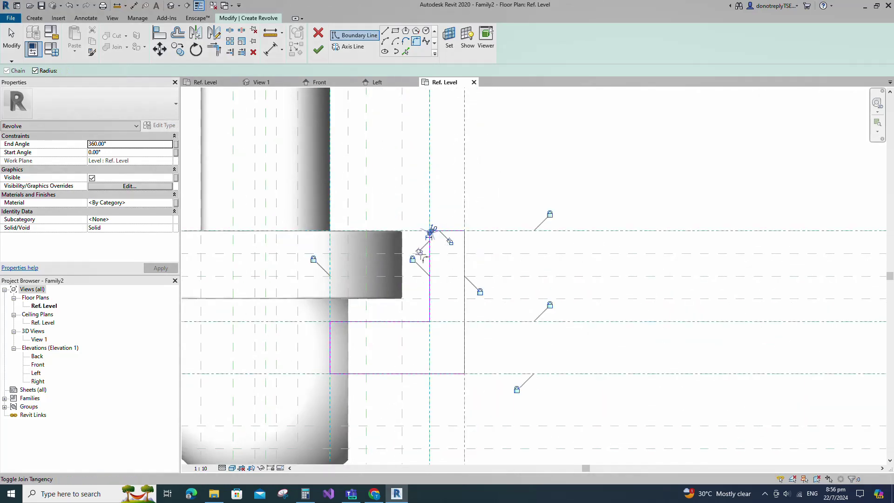
{"action": "left_click", "coordinate": [465, 243]}
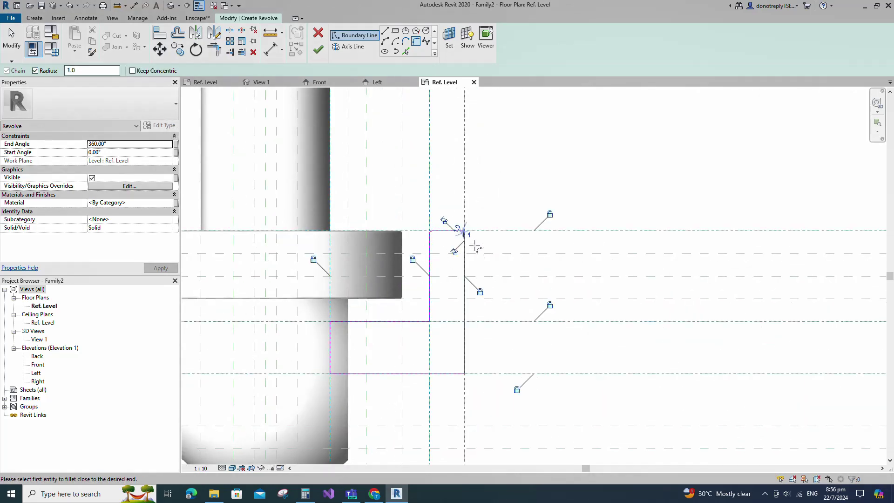
- Set the horizontal centre reference plane as the axis line and finish the side outlet revolve
{"action": "left_click", "coordinate": [350, 48]}
{"action": "left_click", "coordinate": [526, 373]}
{"action": "left_click", "coordinate": [318, 49]}
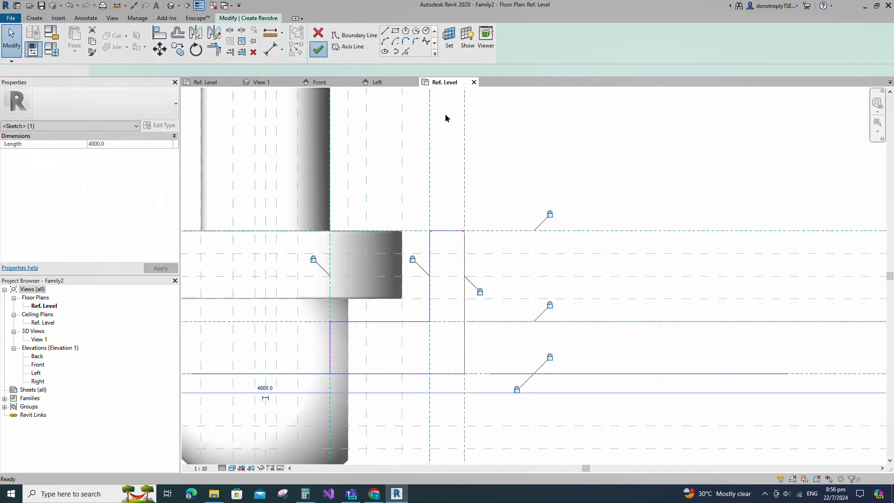
- Select the whole valve body and filter out the Generic Models (Void) category, keeping only the solid forms
{"action": "scroll", "coordinate": [616, 193], "scroll_direction": "down", "scroll_amount": 8}
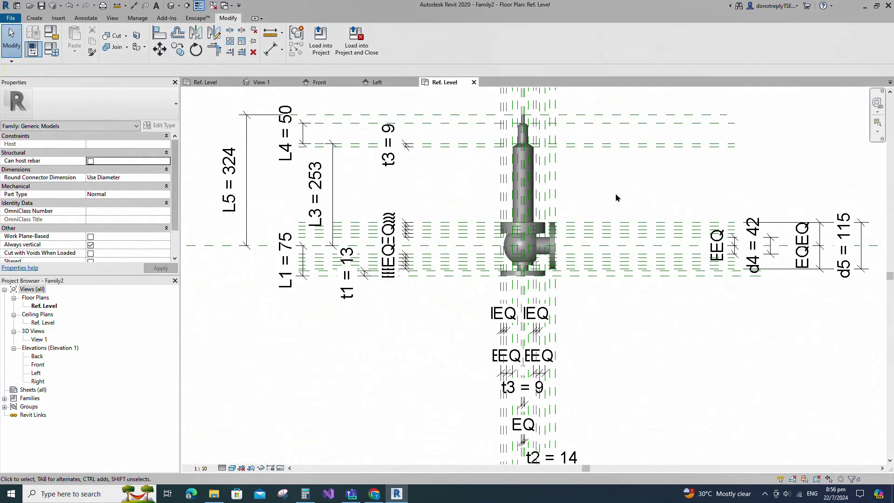
{"action": "left_click_drag", "start_coordinate": [474, 98], "coordinate": [600, 289]}
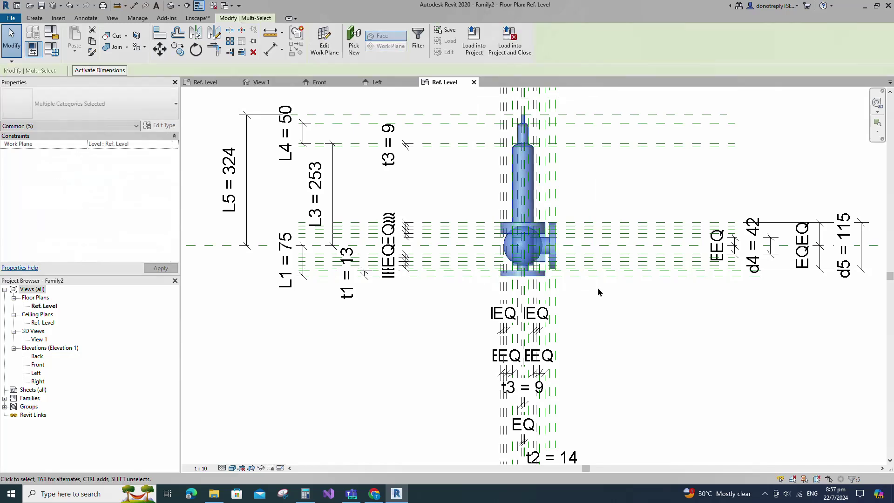
{"action": "left_click", "coordinate": [418, 40]}
{"action": "left_click", "coordinate": [363, 194]}
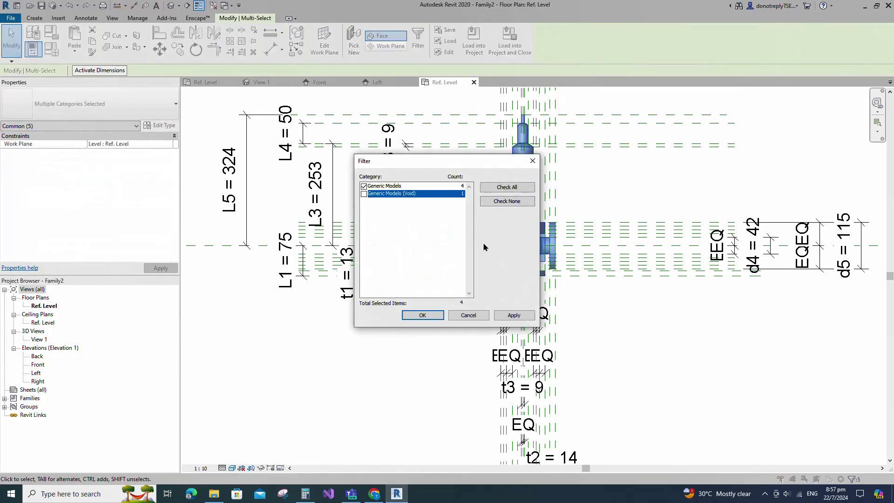
{"action": "left_click", "coordinate": [516, 316]}
{"action": "left_click", "coordinate": [423, 316]}
- Associate the selected solids' material with a new type parameter named Material, grouped under Materials and Finishes
{"action": "left_click", "coordinate": [176, 203]}
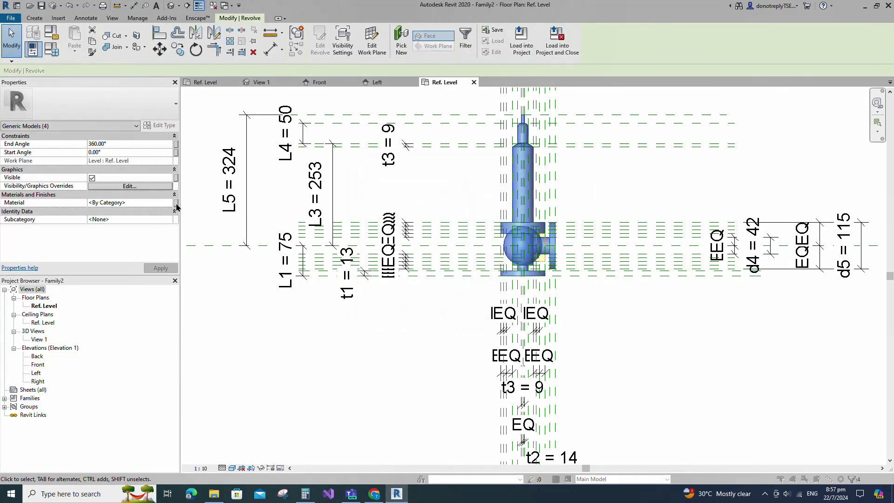
{"action": "left_click", "coordinate": [384, 300]}
{"action": "type", "text": "Material"}
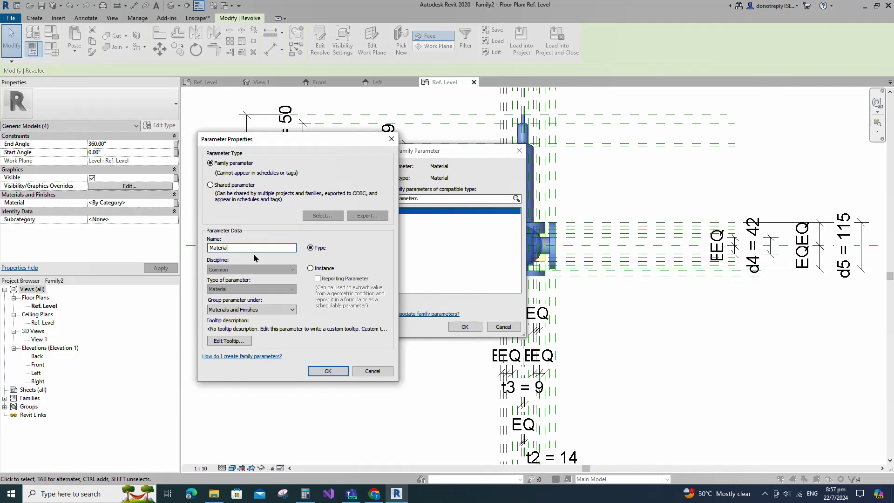
{"action": "left_click", "coordinate": [332, 375]}
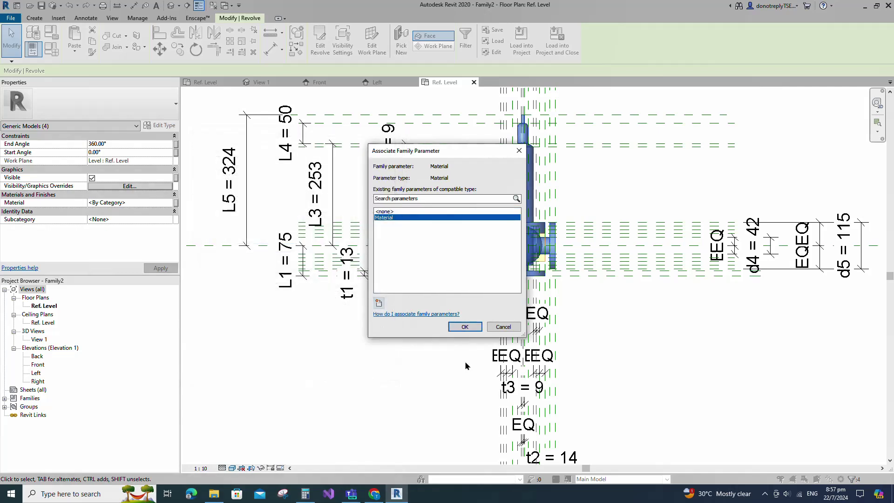
{"action": "left_click", "coordinate": [465, 327]}
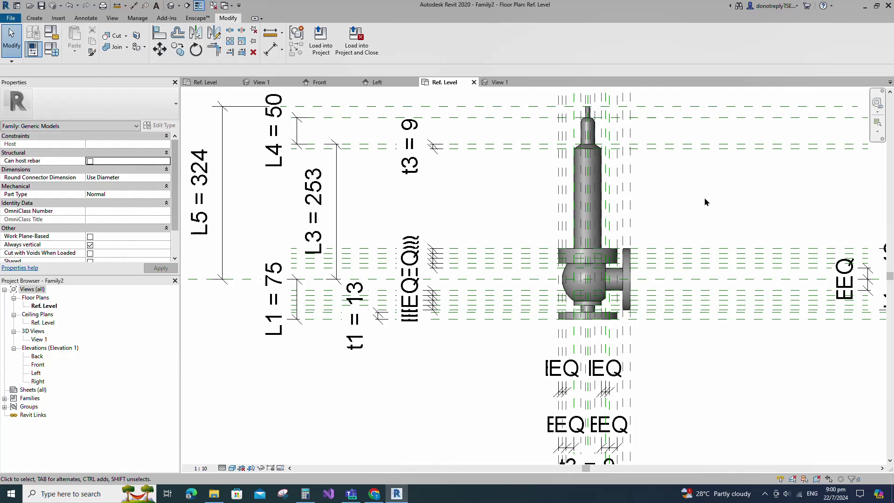
- Switch to the 3D view of the Spring_Face Base family and examine the spring closely
{"action": "left_click", "coordinate": [496, 82]}
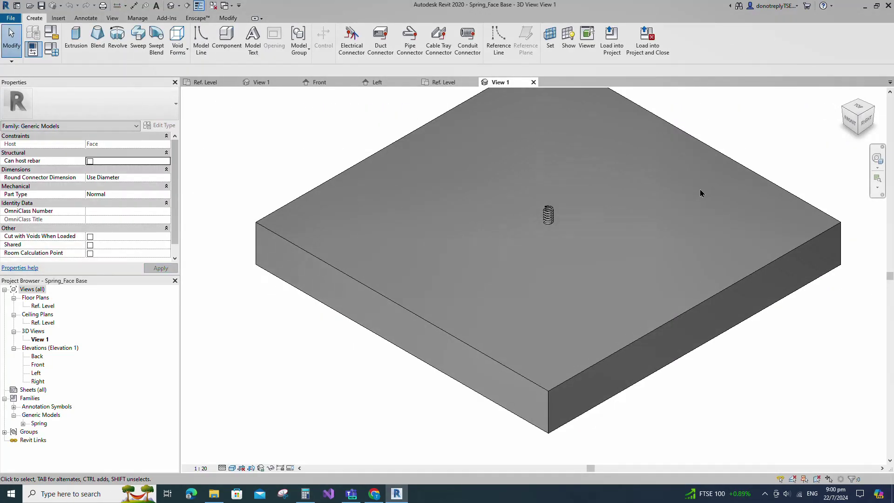
{"action": "scroll", "coordinate": [487, 218], "scroll_direction": "up", "scroll_amount": 6}
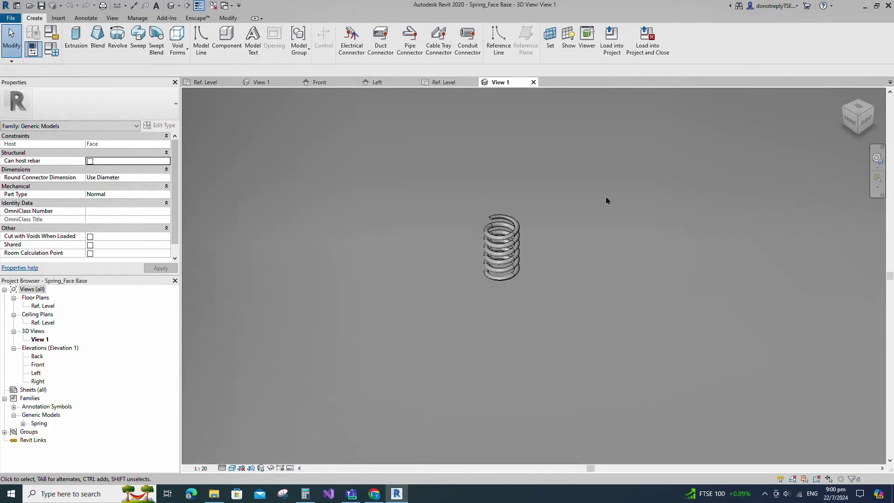
{"action": "left_click", "coordinate": [606, 200]}
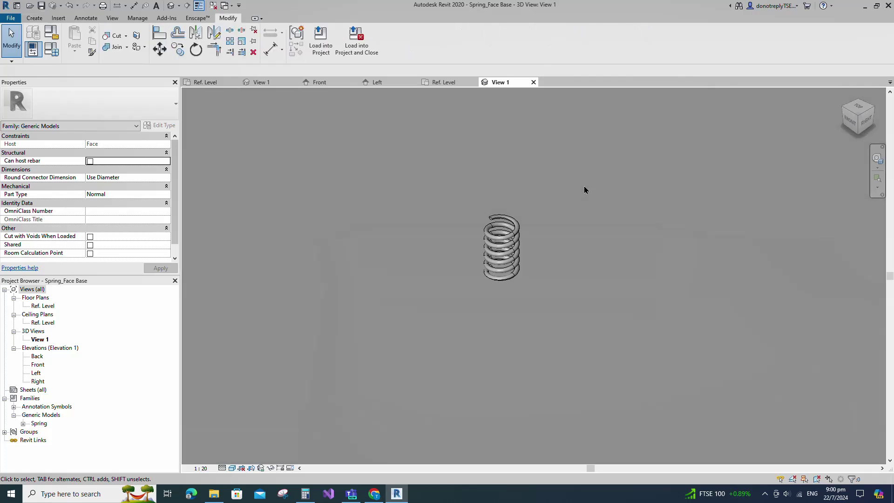
- Load the spring family into Family2 and place one spring on the upper flange's face inside the tall valve housing
{"action": "left_click", "coordinate": [324, 38]}
{"action": "left_click", "coordinate": [393, 201]}
{"action": "left_click", "coordinate": [418, 319]}
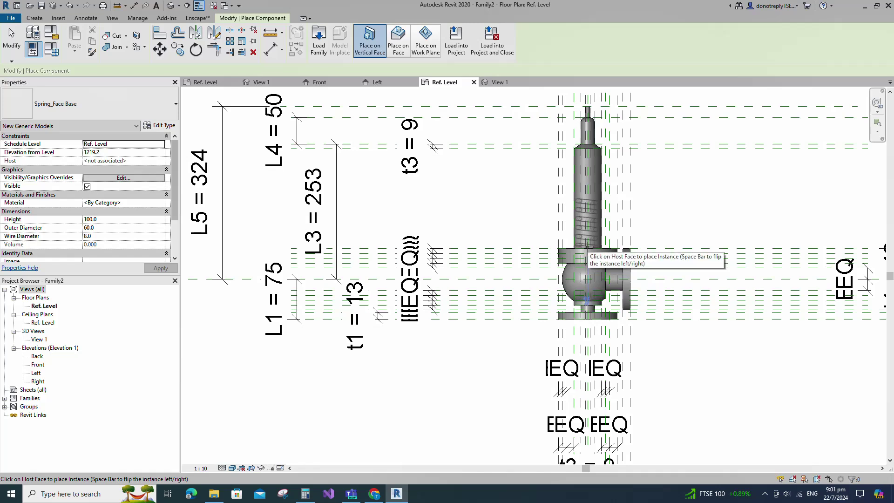
{"action": "left_click", "coordinate": [587, 247]}
{"action": "key", "text": "Escape"}
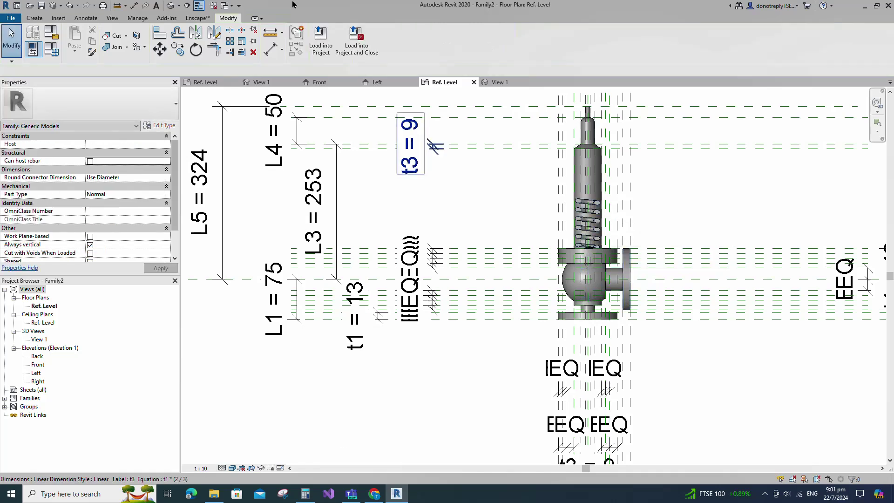
{"action": "key", "text": "a"}
{"action": "key", "text": "l"}
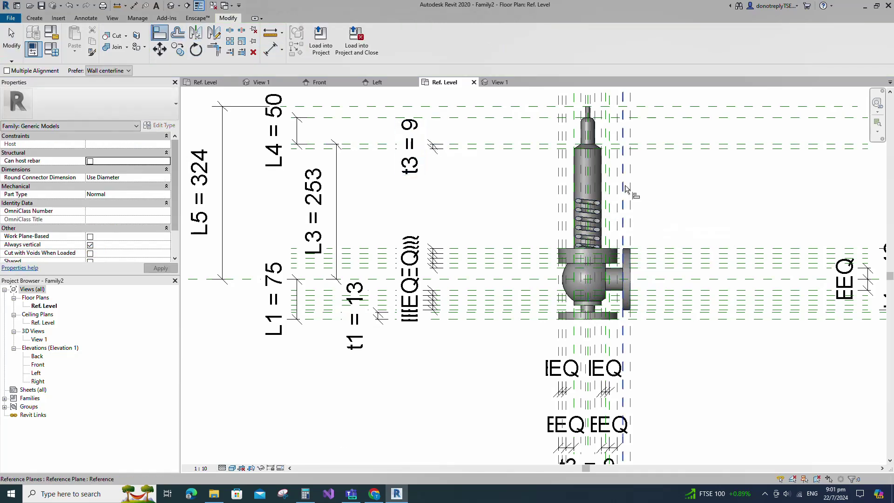
{"action": "scroll", "coordinate": [590, 355], "scroll_direction": "up", "scroll_amount": 4}
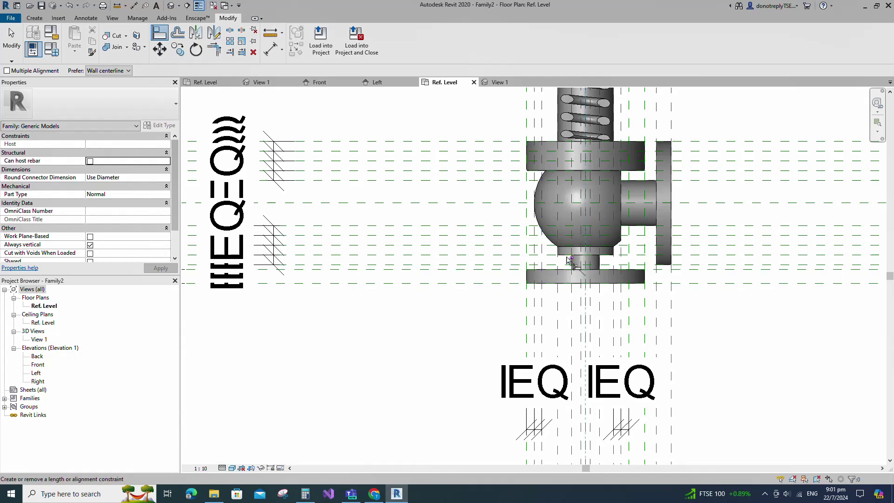
{"action": "scroll", "coordinate": [569, 260], "scroll_direction": "down", "scroll_amount": 3}
{"action": "key", "text": "Escape"}
- Set the placed spring's elevation from the reference level to 0
{"action": "left_click", "coordinate": [596, 184]}
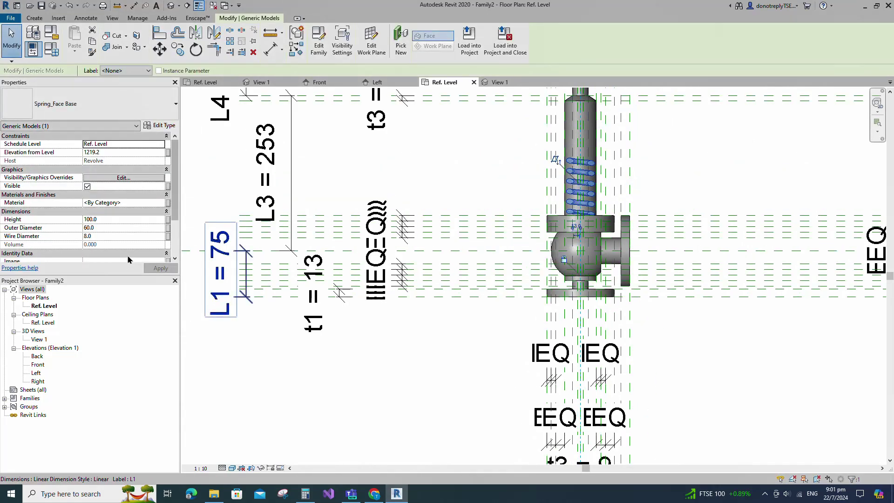
{"action": "left_click", "coordinate": [66, 155]}
{"action": "type", "text": "0"}
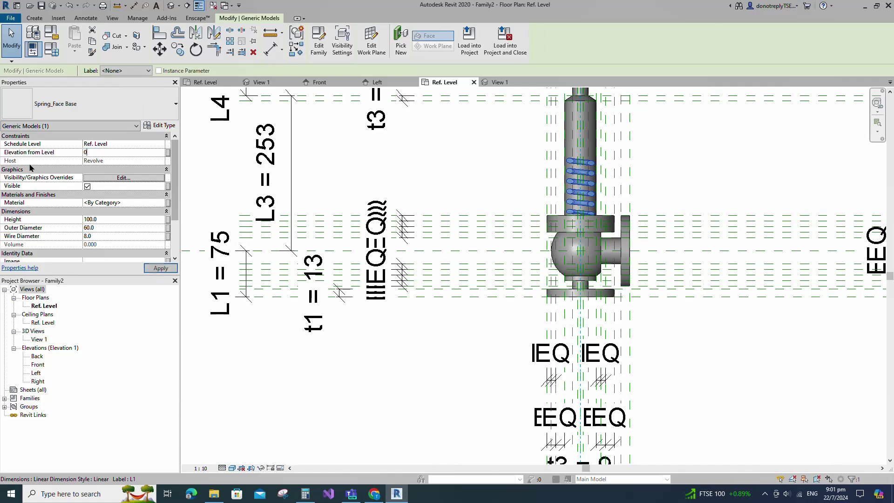
{"action": "left_click", "coordinate": [157, 268]}
{"action": "left_click", "coordinate": [778, 349]}
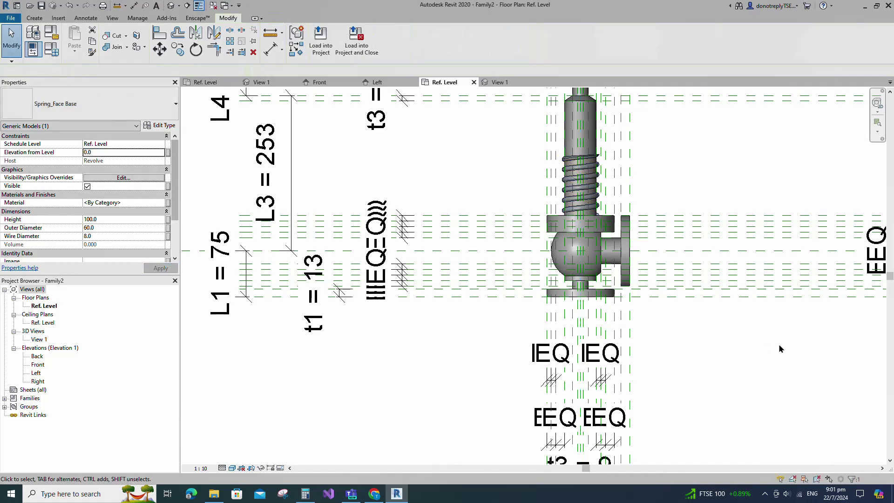
- Show the plan in wireframe and associate the spring's Height with a new type parameter named Spring Height, grouped under Constraints
{"action": "left_click", "coordinate": [232, 468]}
{"action": "left_click", "coordinate": [260, 407]}
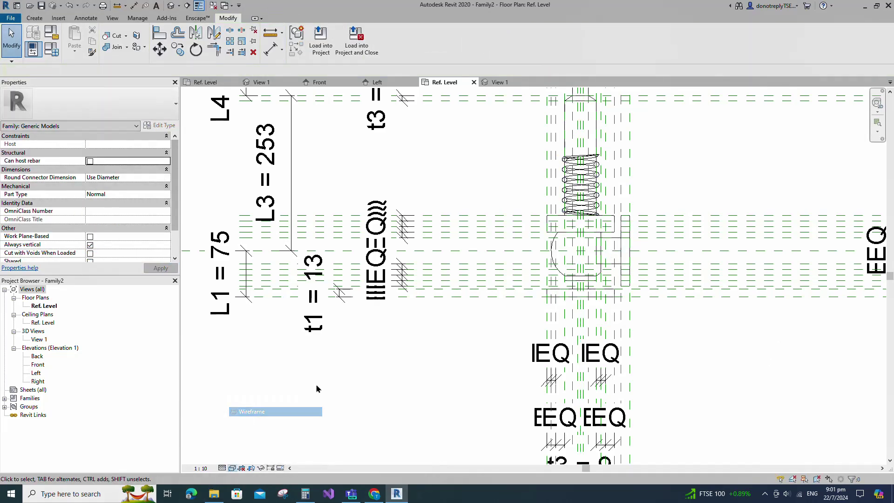
{"action": "left_click", "coordinate": [584, 188]}
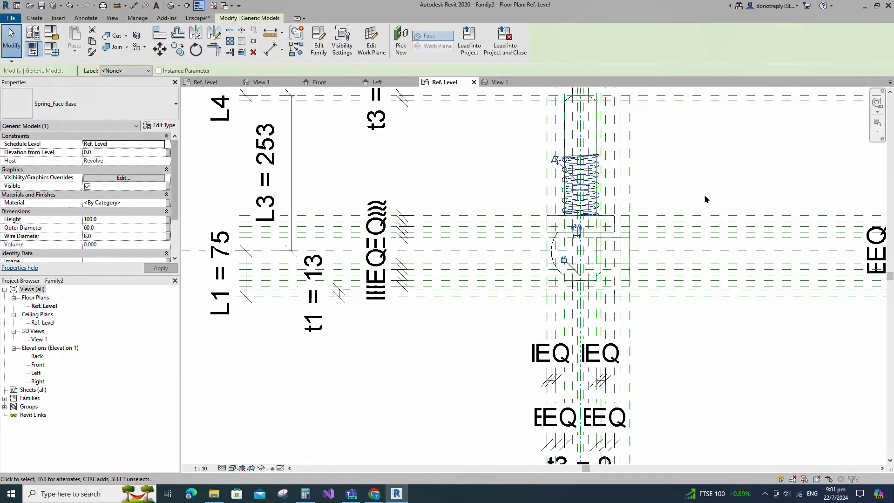
{"action": "left_click", "coordinate": [168, 219]}
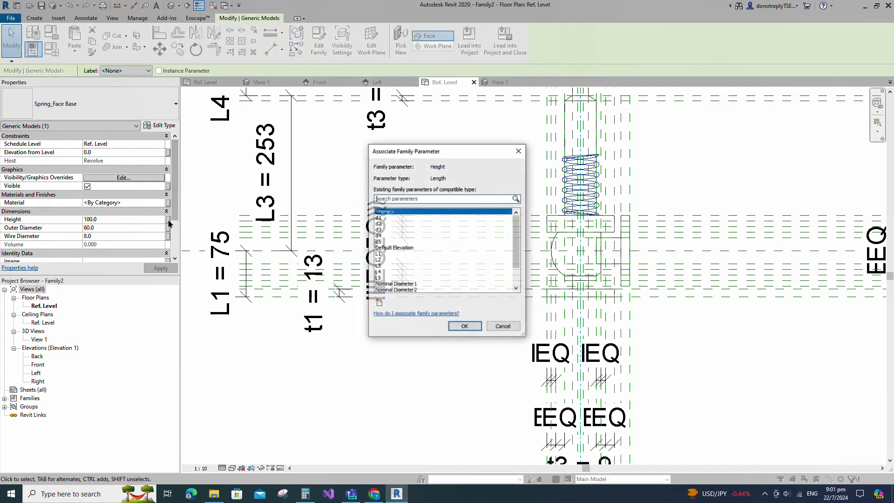
{"action": "left_click", "coordinate": [379, 303]}
{"action": "type", "text": "Spring Height"}
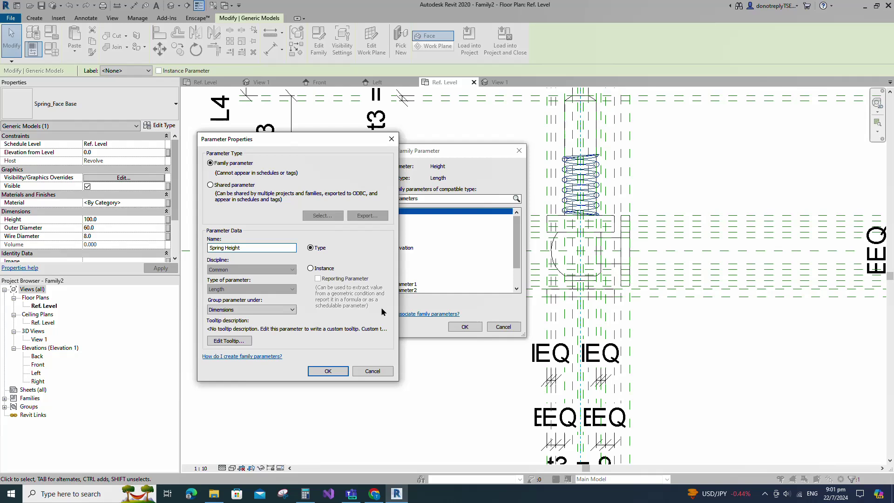
{"action": "left_click", "coordinate": [251, 310]}
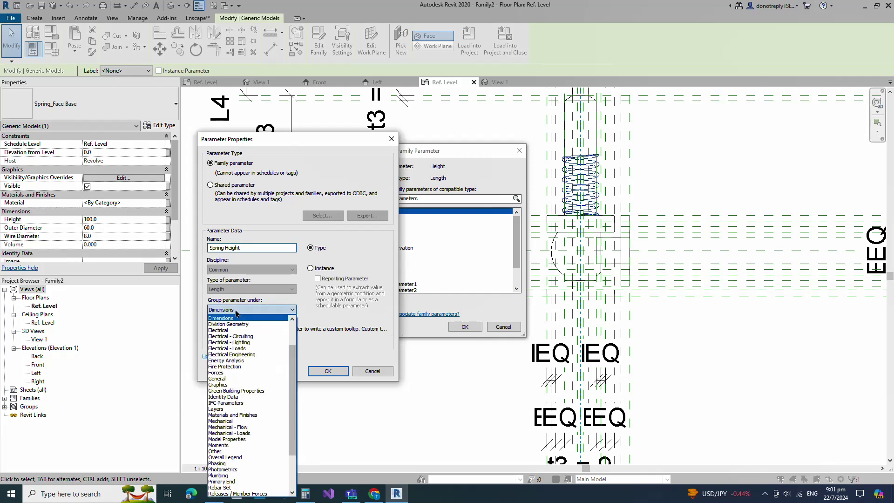
{"action": "left_click", "coordinate": [247, 342]}
{"action": "left_click", "coordinate": [327, 371]}
{"action": "left_click", "coordinate": [465, 327]}
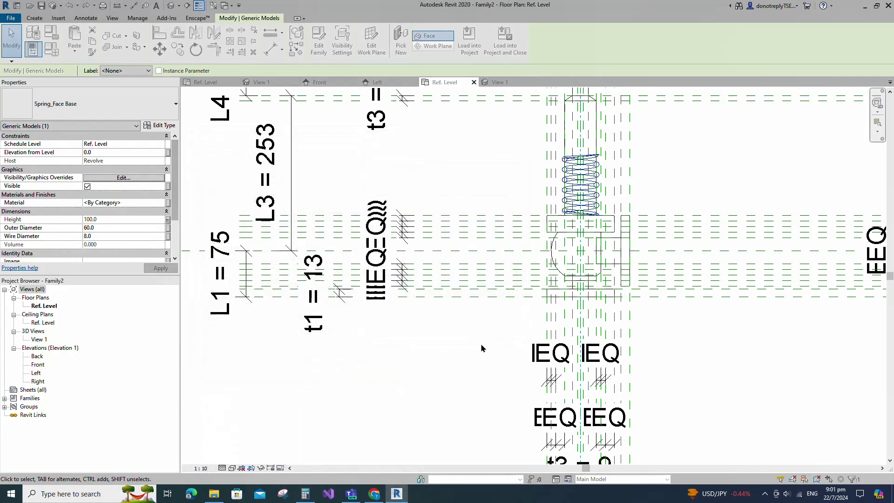
- Associate the spring's Outer Diameter with a new type parameter named Spring OD, grouped under Constraints
{"action": "left_click", "coordinate": [168, 227]}
{"action": "left_click", "coordinate": [378, 303]}
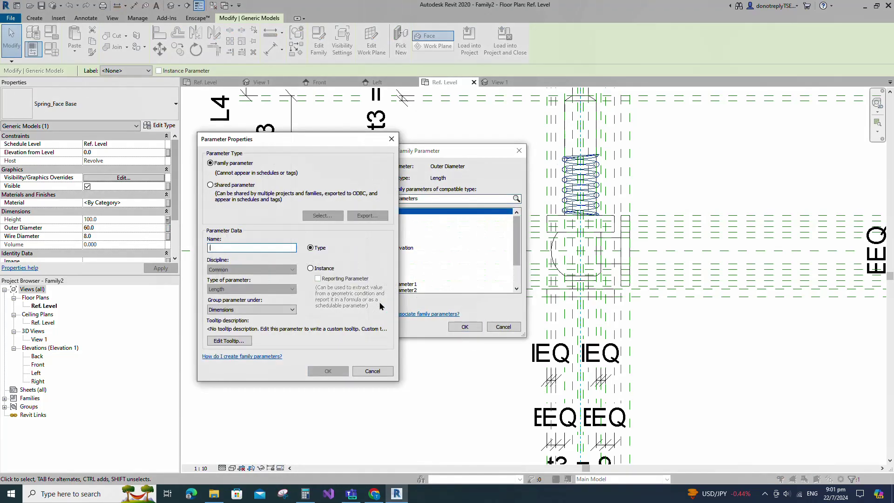
{"action": "type", "text": "Spring OD"}
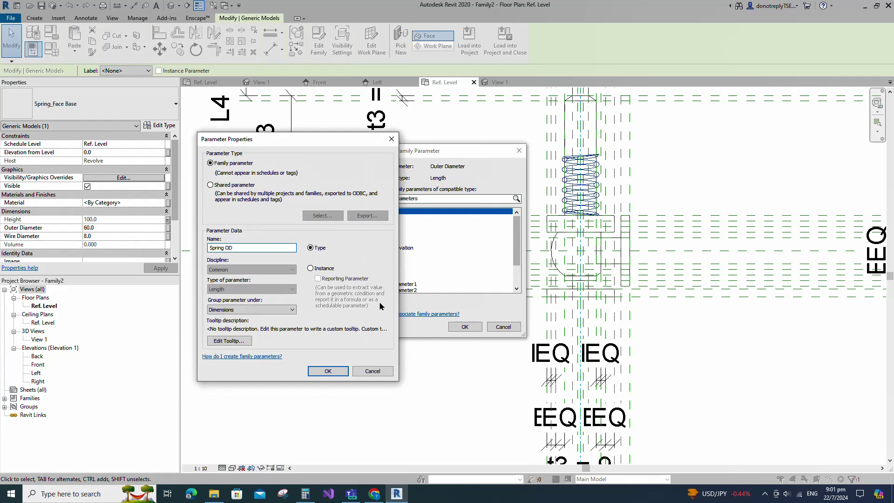
{"action": "left_click", "coordinate": [252, 310]}
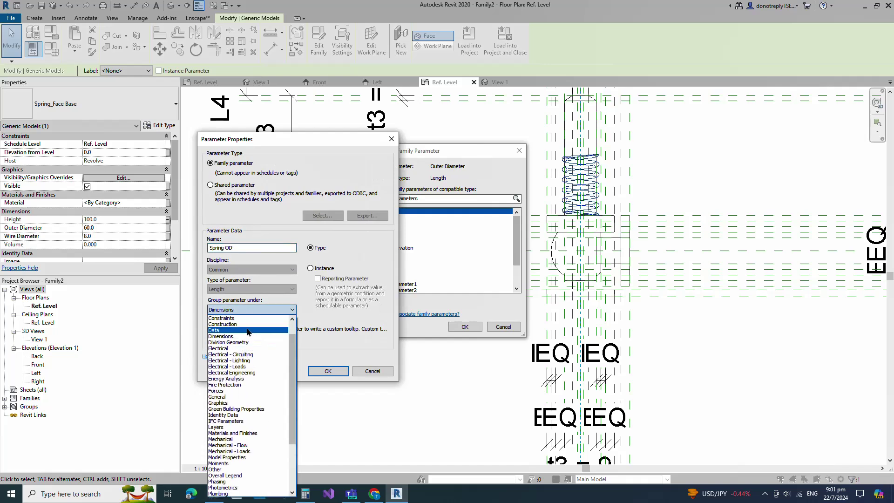
{"action": "left_click", "coordinate": [233, 332]}
{"action": "left_click", "coordinate": [328, 371]}
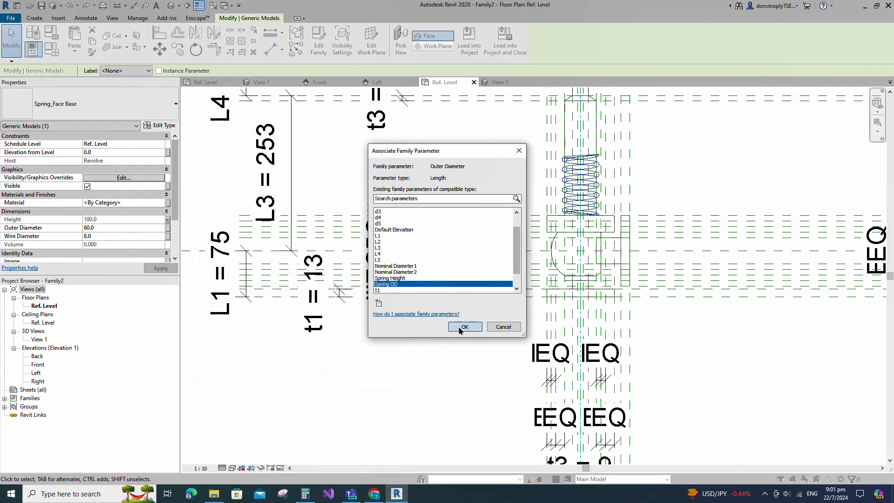
{"action": "left_click", "coordinate": [464, 326]}
- Associate the spring's Wire Diameter with a new type parameter named Spring WD, grouped under Constraints
{"action": "left_click", "coordinate": [168, 237]}
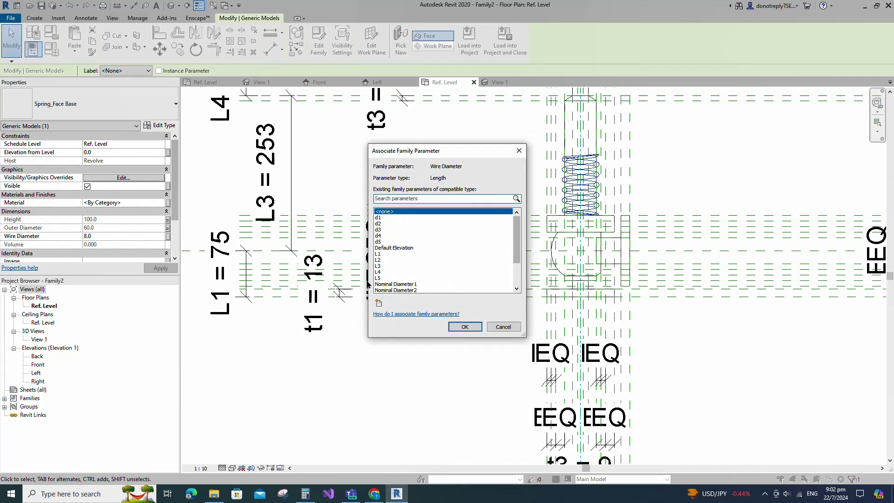
{"action": "left_click", "coordinate": [378, 304]}
{"action": "type", "text": "Spring WD"}
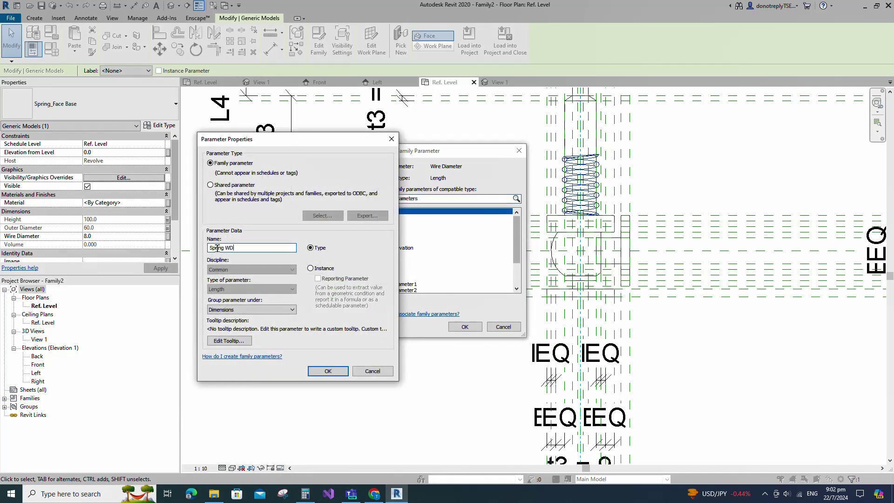
{"action": "left_click", "coordinate": [328, 371]}
{"action": "left_click", "coordinate": [464, 326]}
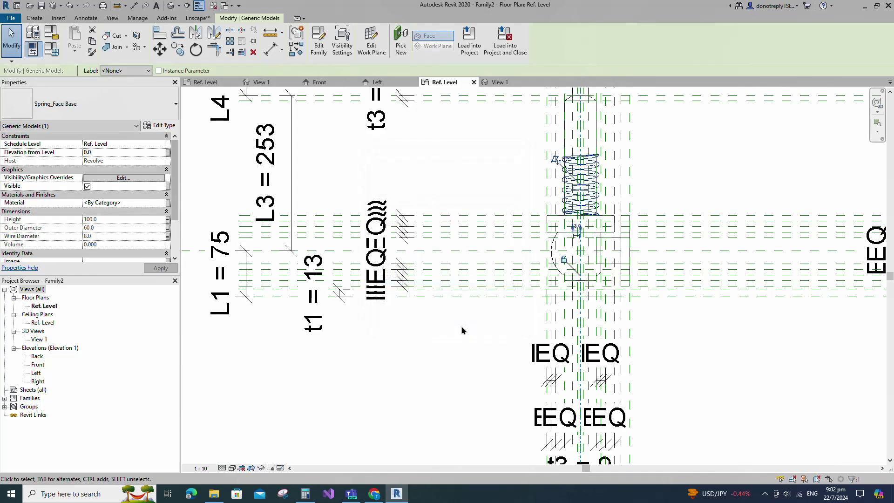
- Give Spring Height the formula L3 - (d5 / 2) - t3 and Spring OD the formula d2 - 15 mm
{"action": "left_click", "coordinate": [48, 49]}
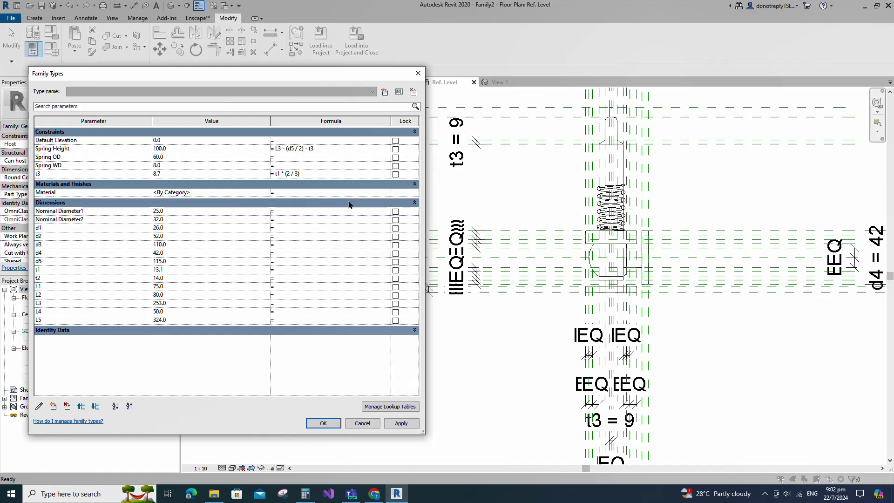
{"action": "left_click", "coordinate": [405, 423]}
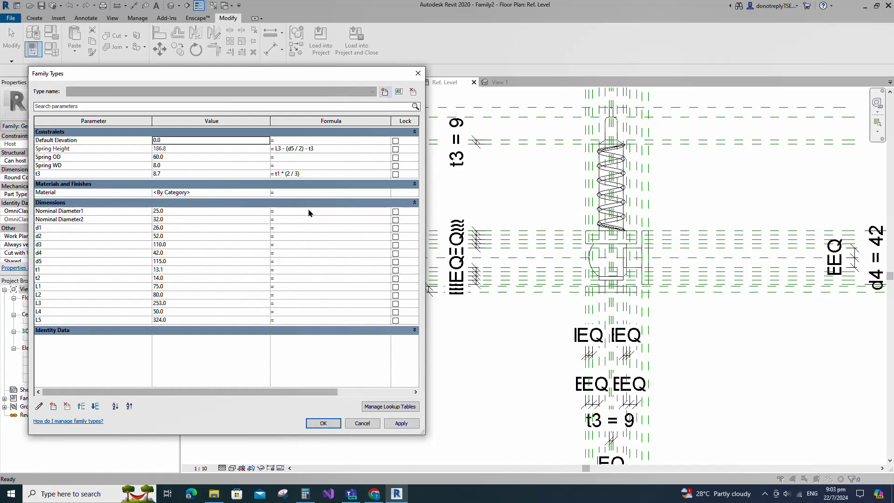
{"action": "left_click", "coordinate": [278, 158]}
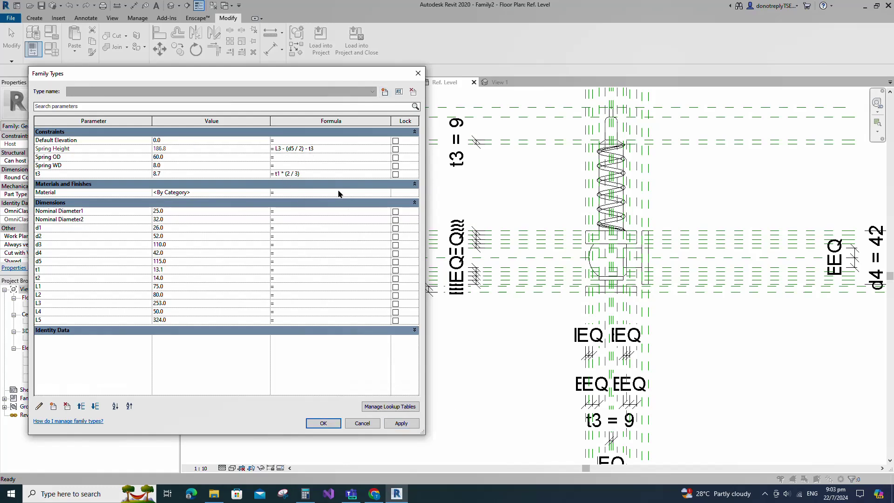
{"action": "left_click", "coordinate": [399, 423]}
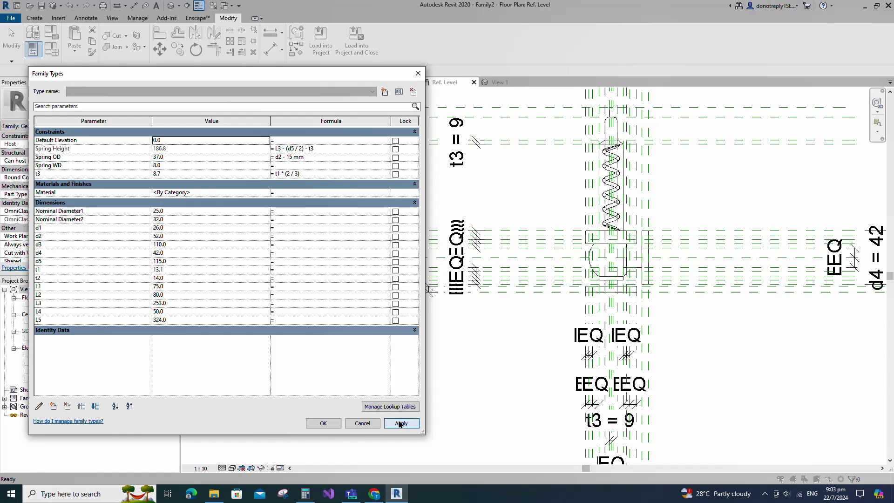
{"action": "left_click", "coordinate": [323, 423]}
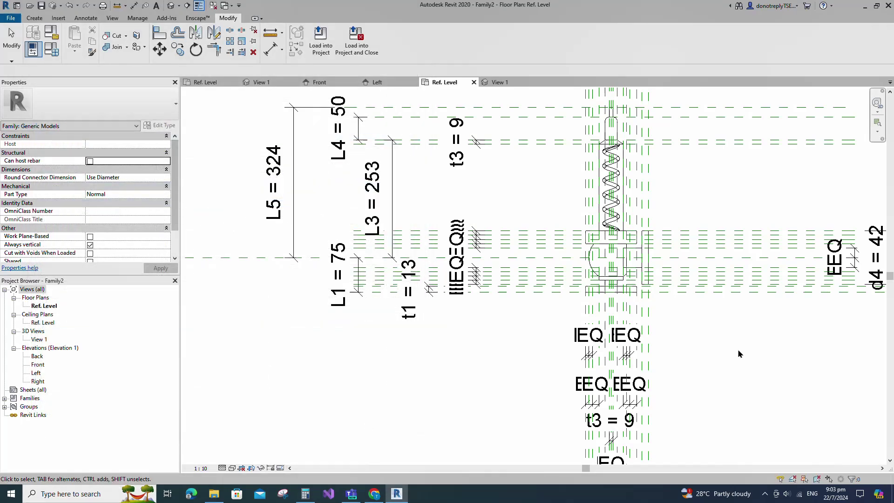
- Return the reference level plan of the valve from wireframe to a shaded display
{"action": "left_click", "coordinate": [232, 468]}
{"action": "left_click", "coordinate": [252, 430]}
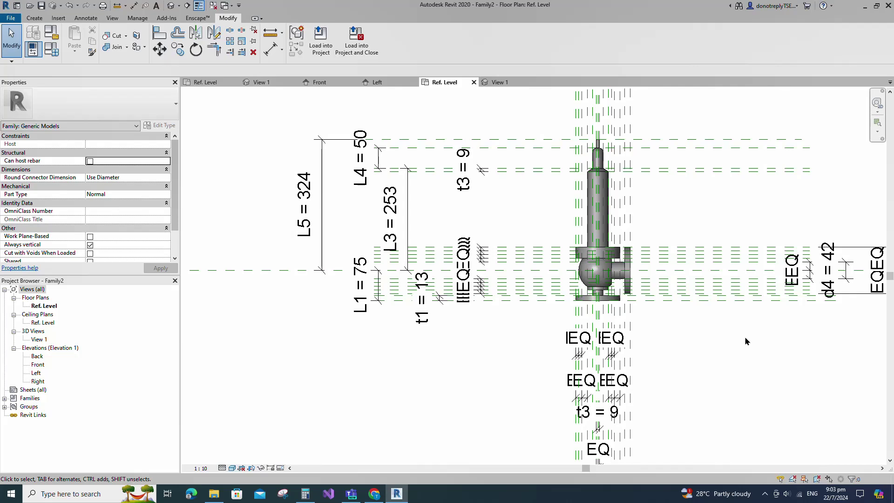
{"action": "scroll", "coordinate": [762, 326], "scroll_direction": "down", "scroll_amount": 4}
{"action": "scroll", "coordinate": [519, 422], "scroll_direction": "up", "scroll_amount": 2}
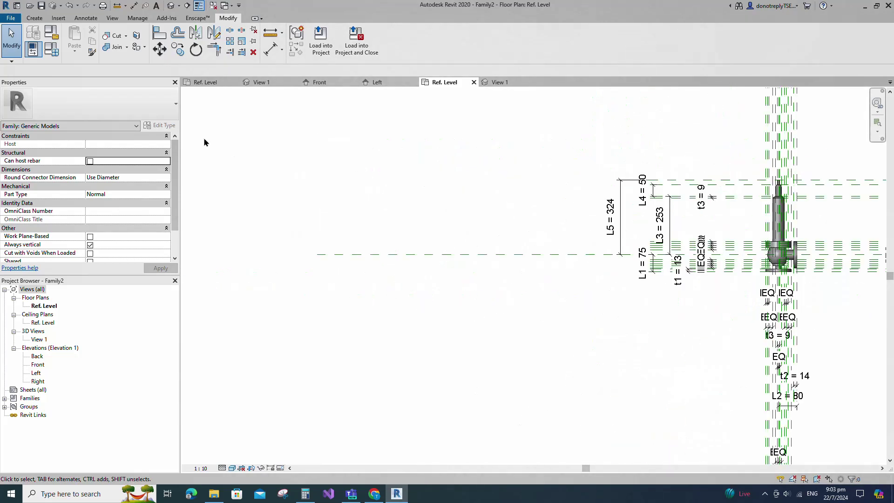
- Import the Dimension.png size table image and place it just above the valve in the reference level plan
{"action": "left_click", "coordinate": [59, 18]}
{"action": "left_click", "coordinate": [309, 37]}
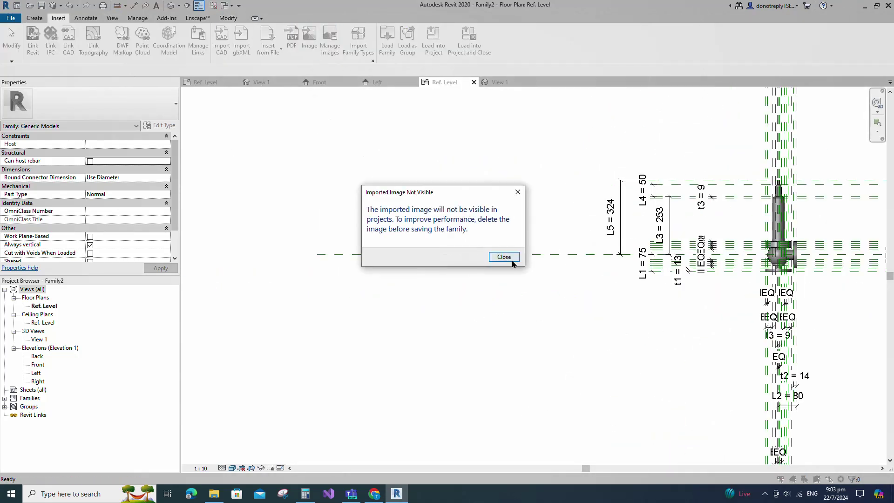
{"action": "left_click", "coordinate": [512, 261]}
{"action": "left_click", "coordinate": [183, 62]}
{"action": "left_click", "coordinate": [393, 236]}
{"action": "scroll", "coordinate": [600, 330], "scroll_direction": "down", "scroll_amount": 2}
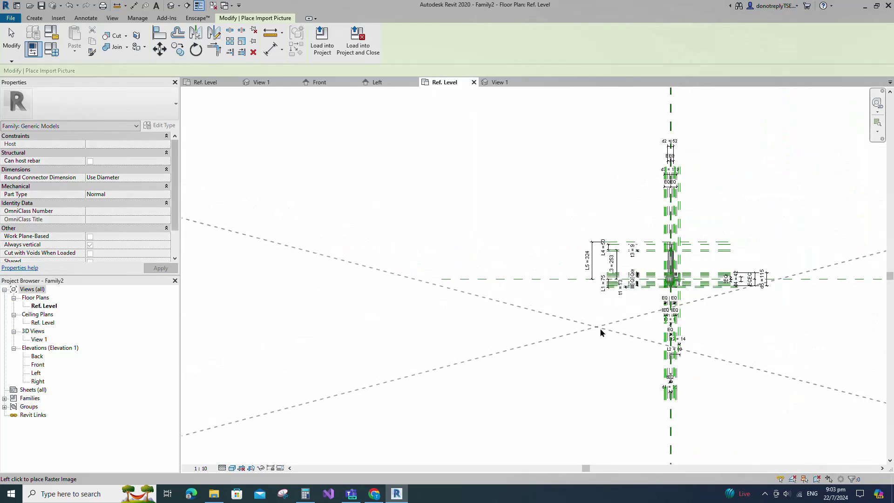
{"action": "scroll", "coordinate": [600, 329], "scroll_direction": "down", "scroll_amount": 1}
{"action": "left_click", "coordinate": [568, 193]}
{"action": "scroll", "coordinate": [688, 316], "scroll_direction": "down", "scroll_amount": 1}
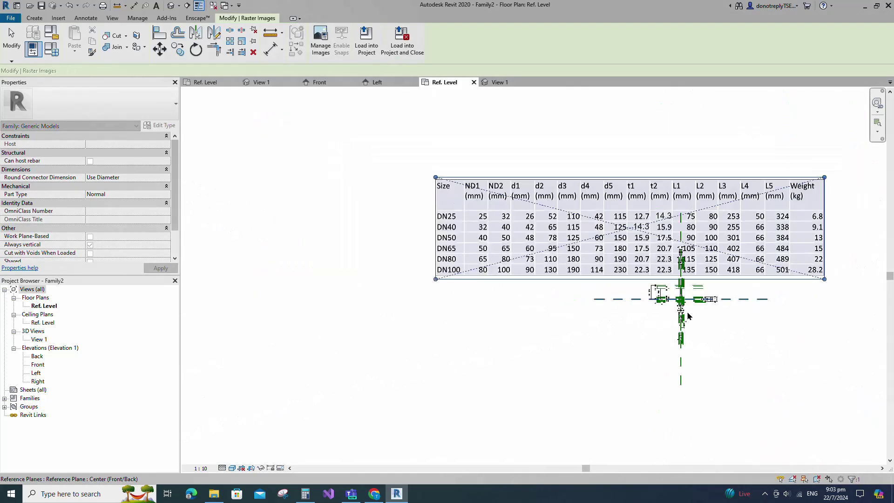
{"action": "scroll", "coordinate": [466, 325], "scroll_direction": "up", "scroll_amount": 1}
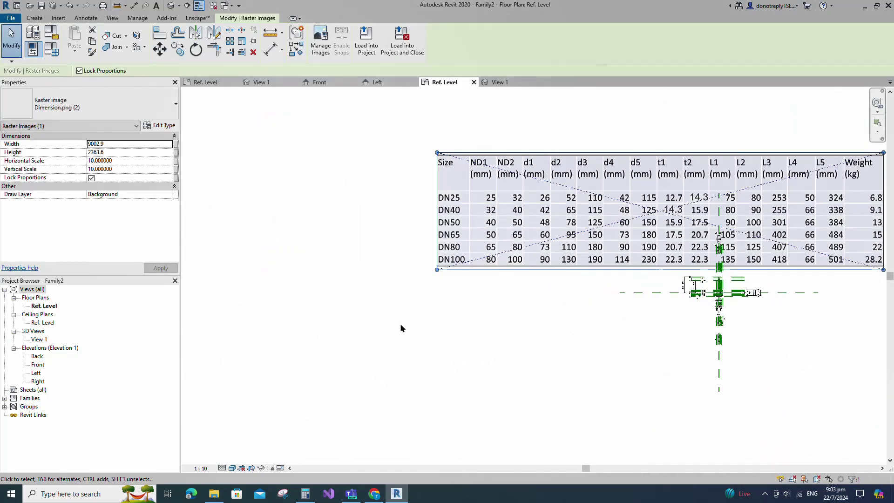
- Create a new family type named DN25mm
{"action": "left_click", "coordinate": [51, 49]}
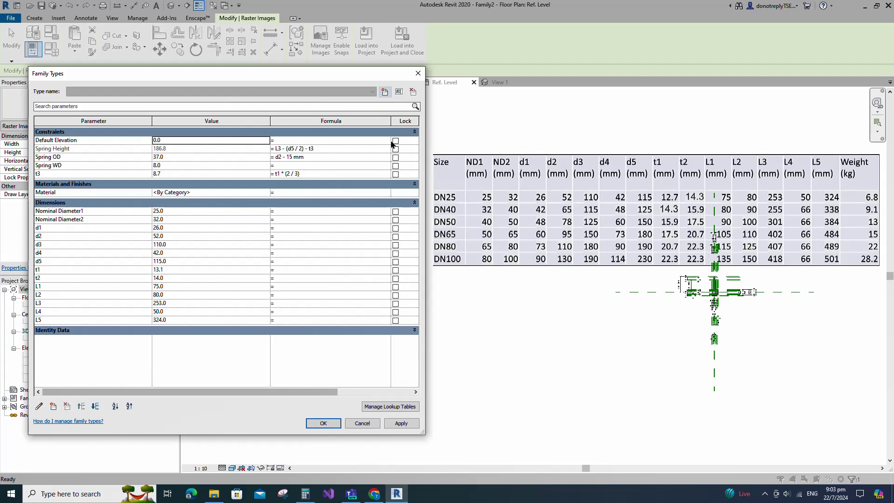
{"action": "left_click", "coordinate": [385, 92]}
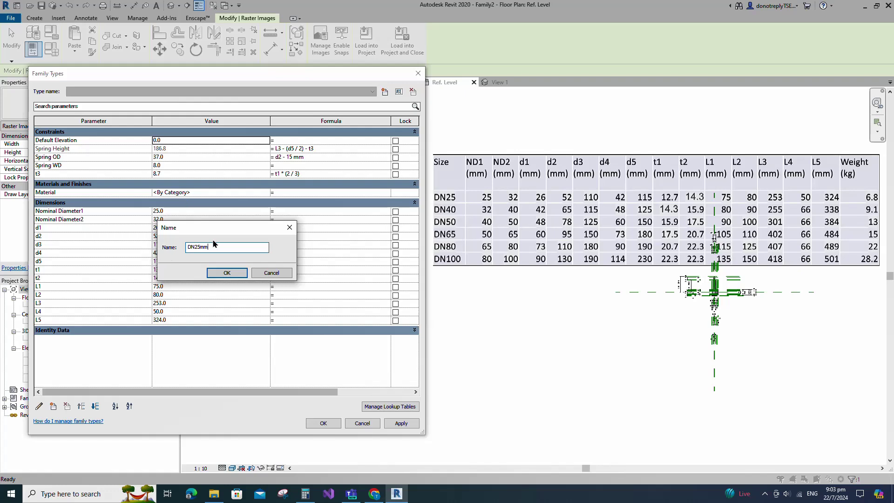
{"action": "left_click", "coordinate": [226, 273]}
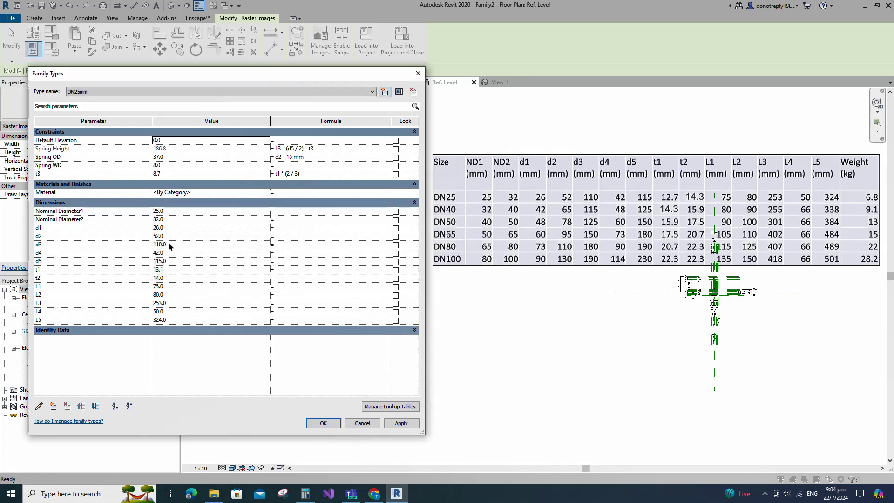
- Set t1 to 12.7 and t2 to 14.3 for the DN25mm type and apply the values
{"action": "left_click", "coordinate": [161, 270]}
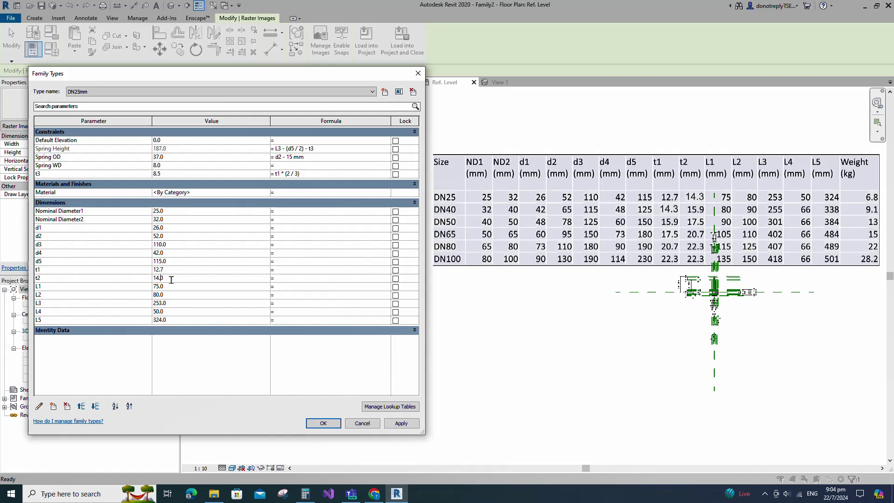
{"action": "type", "text": "14.3"}
{"action": "left_click", "coordinate": [401, 423]}
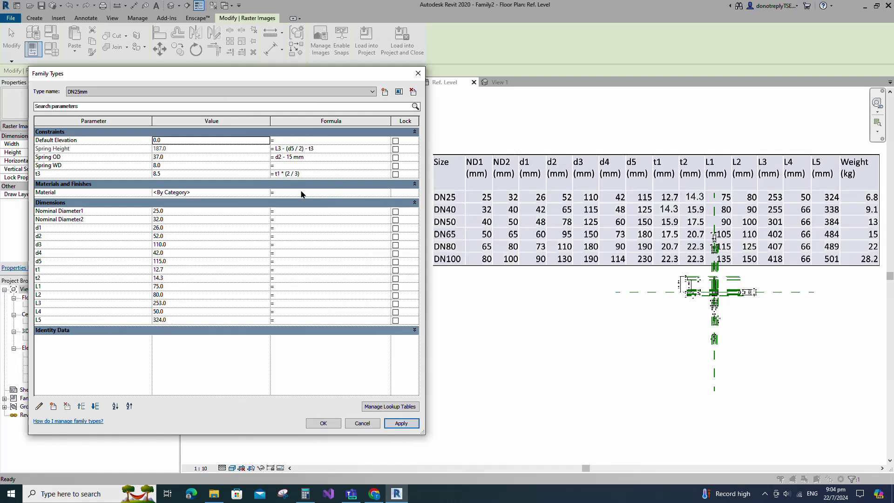
- Create a DN40mm type with Nominal Diameter1 32, Nominal Diameter2 40, d1 42, d2 65, d3 115, d4 48, d5 125 and t1 14.3
{"action": "left_click", "coordinate": [384, 91]}
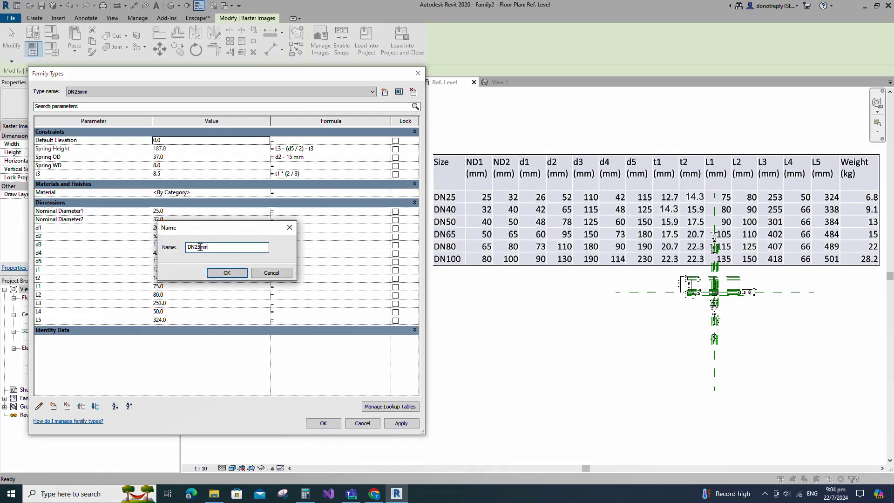
{"action": "left_click", "coordinate": [227, 273]}
{"action": "left_click", "coordinate": [82, 212]}
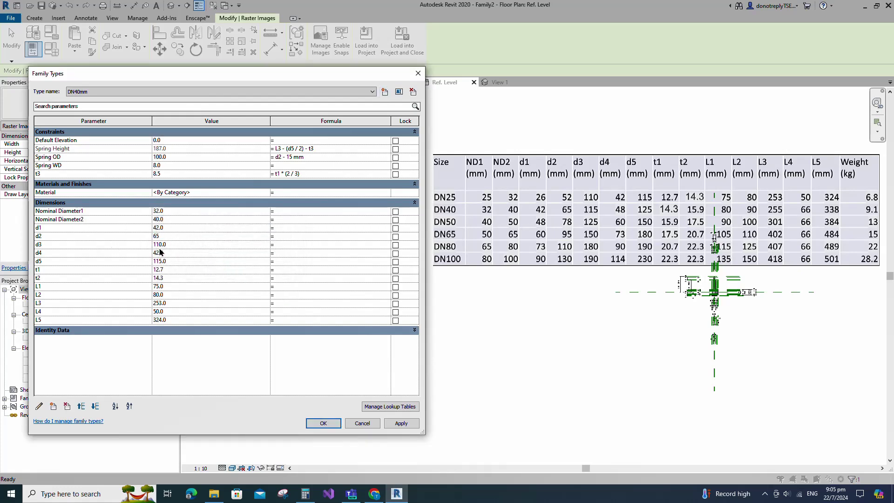
{"action": "type", "text": "115"}
{"action": "key", "text": "Down"}
{"action": "type", "text": "48"}
{"action": "key", "text": "Down"}
{"action": "type", "text": "14.3"}
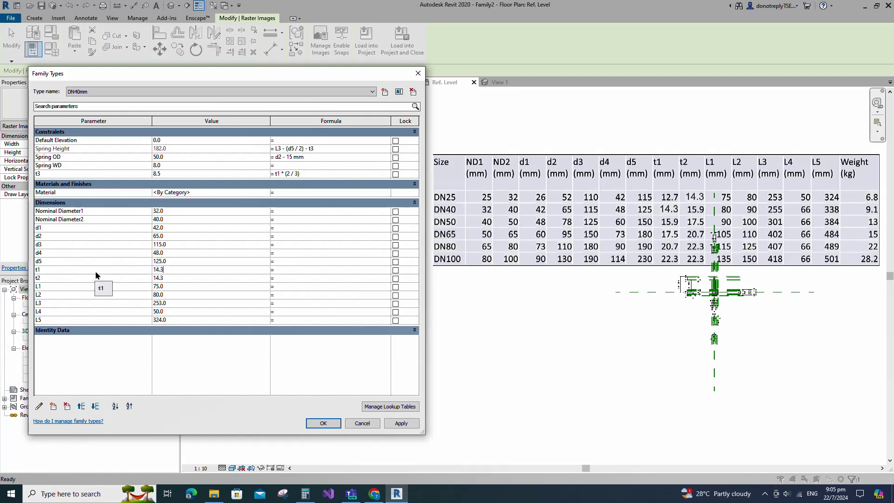
- Set t2 to 15.9, L1 to 80, L2 to 90, L3 to 255, L4 to 66 and L5 to 338 for DN40mm and apply
{"action": "key", "text": "Down"}
{"action": "type", "text": "15.9"}
{"action": "key", "text": "Down"}
{"action": "type", "text": "90"}
{"action": "type", "text": "255"}
{"action": "key", "text": "Down"}
{"action": "type", "text": "338"}
{"action": "left_click", "coordinate": [401, 423]}
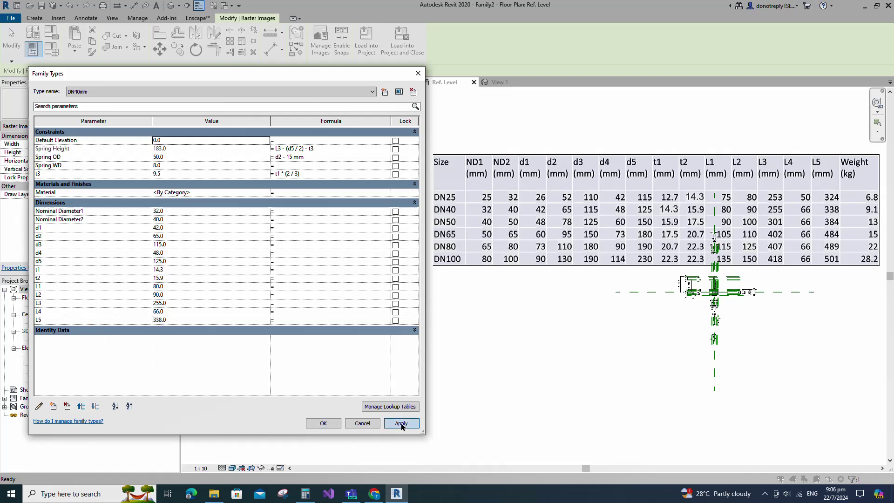
- Create a DN50mm type with Nominal Diameter1 40, Nominal Diameter2 50, d1 48, d2 78, d3 125, d4 60 and d5 150
{"action": "left_click", "coordinate": [385, 92]}
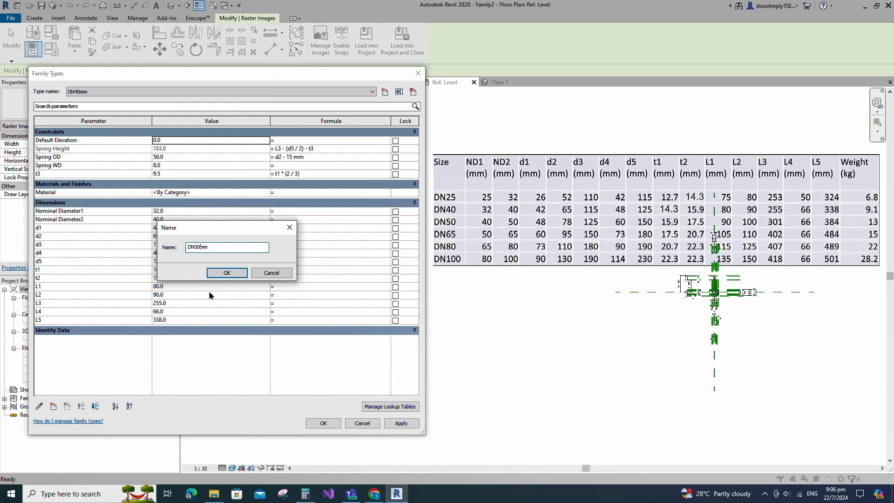
{"action": "left_click", "coordinate": [219, 275]}
{"action": "left_click", "coordinate": [167, 211]}
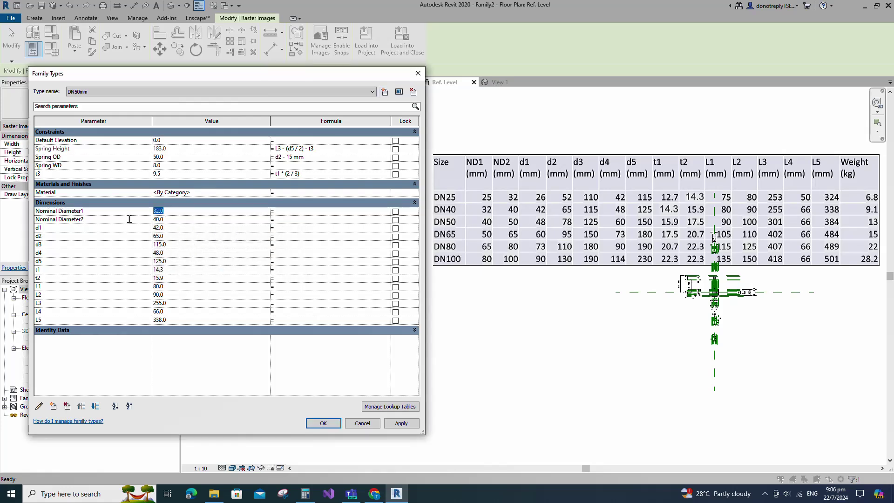
{"action": "key", "text": "Tab"}
{"action": "type", "text": "50"}
{"action": "key", "text": "Tab"}
{"action": "type", "text": "4878150"}
{"action": "key", "text": "Tab"}
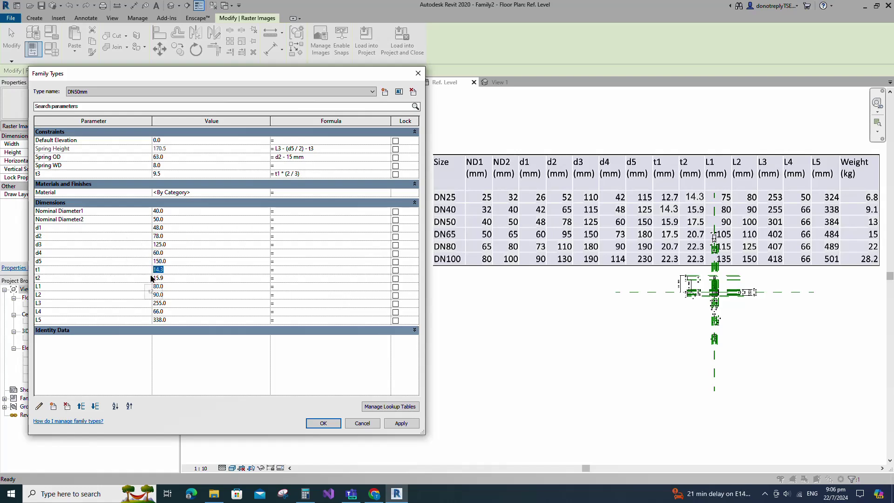
- Set t1 to 15.9, t2 to 17.5, L1 to 90, L2 to 100, L3 to 301 and L5 to 384 for DN50mm and apply
{"action": "type", "text": "15.9"}
{"action": "key", "text": "Tab"}
{"action": "type", "text": "17.5"}
{"action": "key", "text": "Tab"}
{"action": "type", "text": "3"}
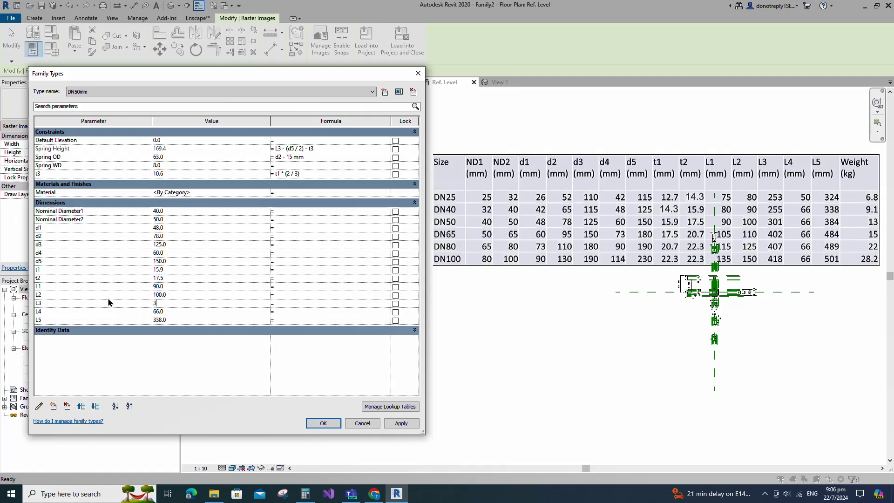
{"action": "type", "text": "01"}
{"action": "key", "text": "Tab"}
{"action": "key", "text": "Tab"}
{"action": "type", "text": "384"}
{"action": "left_click", "coordinate": [401, 423]}
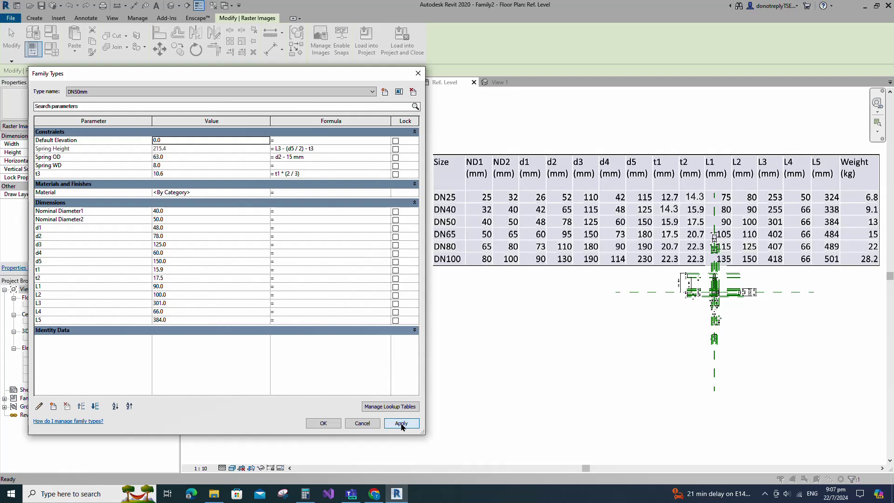
- Create a DN65mm type with Nominal Diameter1 50, Nominal Diameter2 65, d1 60, d2 95, d3 150, d4 73 and d5 180
{"action": "left_click", "coordinate": [385, 92]}
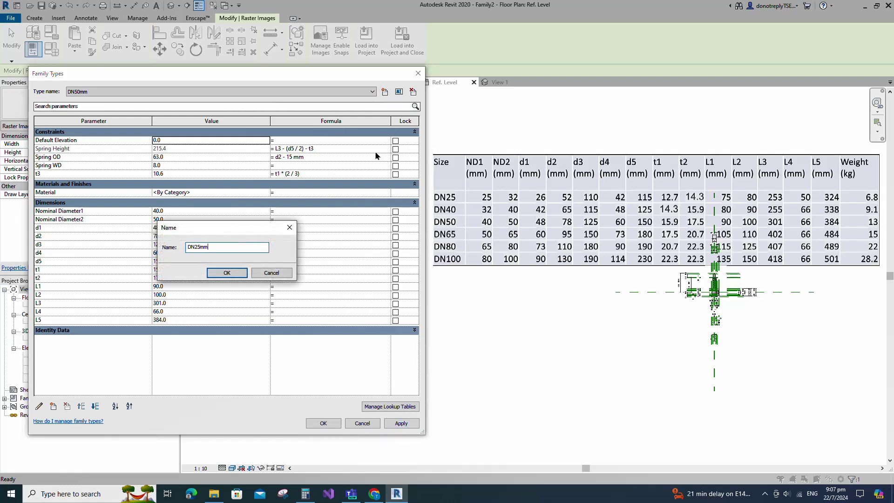
{"action": "left_click", "coordinate": [221, 272]}
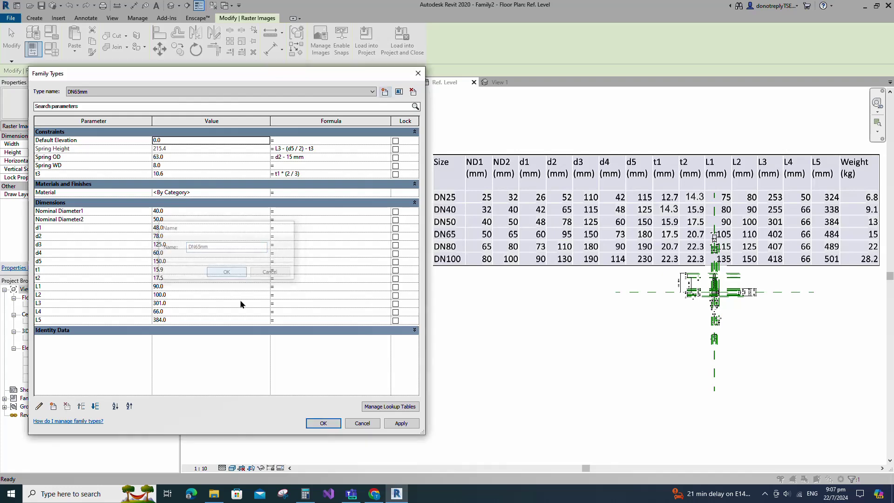
{"action": "left_click", "coordinate": [104, 210]}
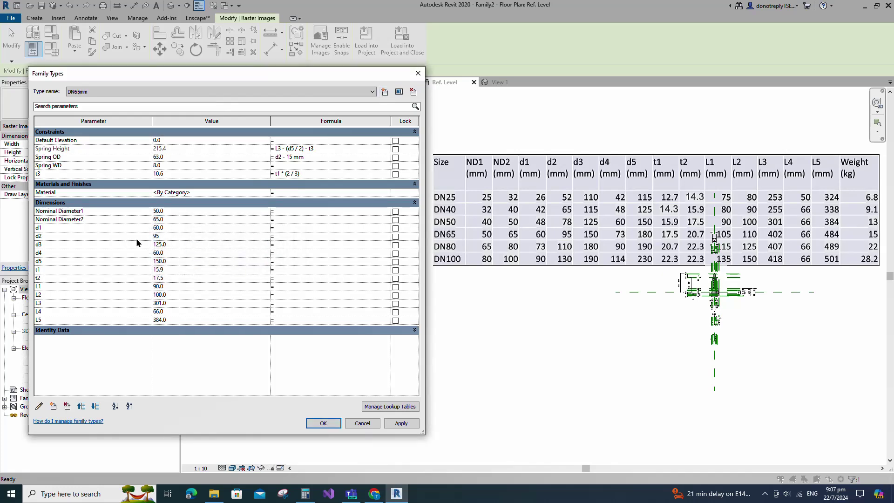
{"action": "type", "text": "150"}
{"action": "left_click_drag", "start_coordinate": [169, 244], "coordinate": [107, 254]}
{"action": "type", "text": "73"}
{"action": "left_click", "coordinate": [160, 260]}
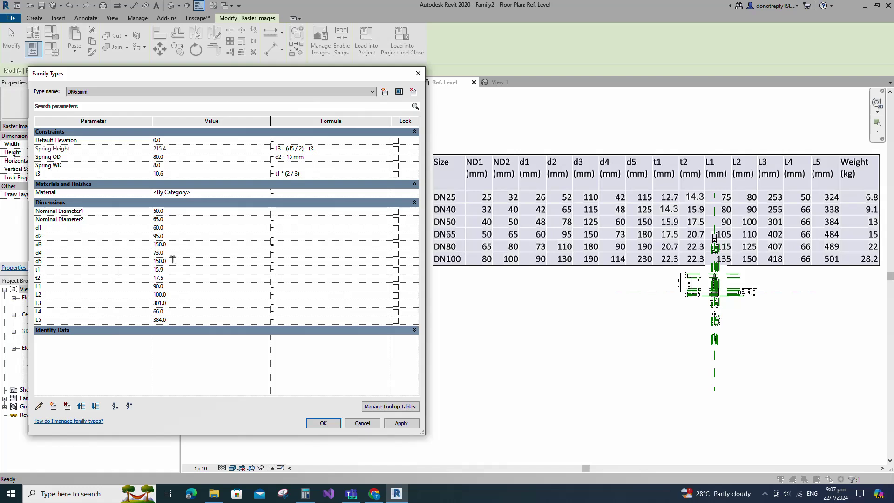
{"action": "type", "text": "180"}
- Set t1 to 17.5, t2 to 20.7, L1 to 105, L2 to 110, L3 to 402 and L5 to 484 for DN65mm and apply
{"action": "left_click", "coordinate": [105, 270]}
{"action": "type", "text": "17.5"}
{"action": "left_click", "coordinate": [105, 279]}
{"action": "type", "text": "20.7"}
{"action": "left_click", "coordinate": [158, 286]}
{"action": "type", "text": "105"}
{"action": "type", "text": "402"}
{"action": "left_click", "coordinate": [130, 320]}
{"action": "type", "text": "484"}
{"action": "left_click", "coordinate": [398, 424]}
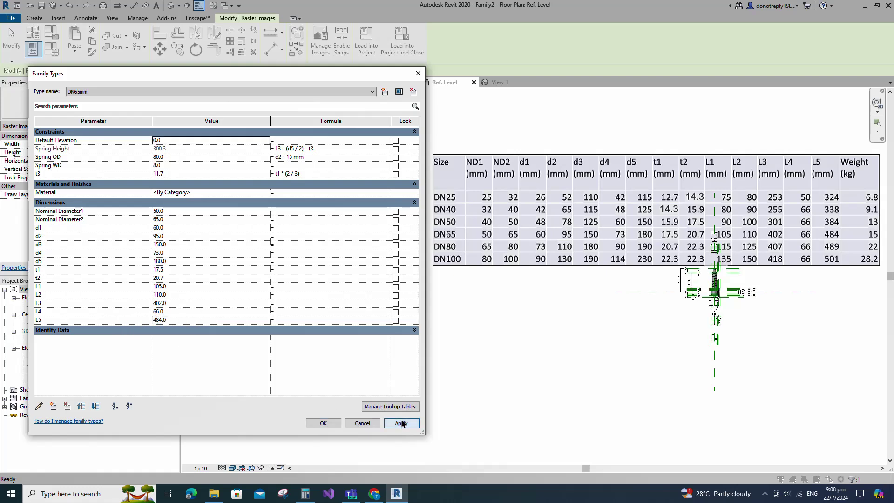
- Create a DN80mm type with Nominal Diameter1 65, Nominal Diameter2 80, d1 73 and d2 110
{"action": "left_click", "coordinate": [385, 91]}
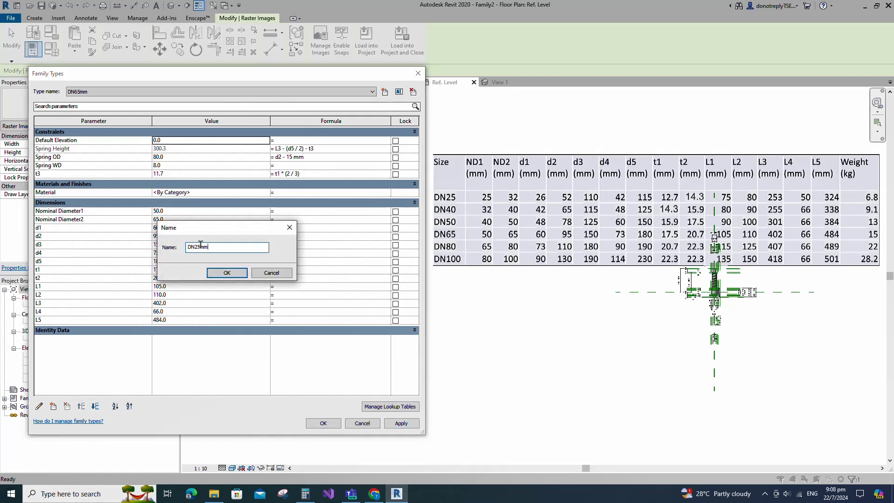
{"action": "left_click", "coordinate": [227, 273]}
{"action": "left_click", "coordinate": [160, 211]}
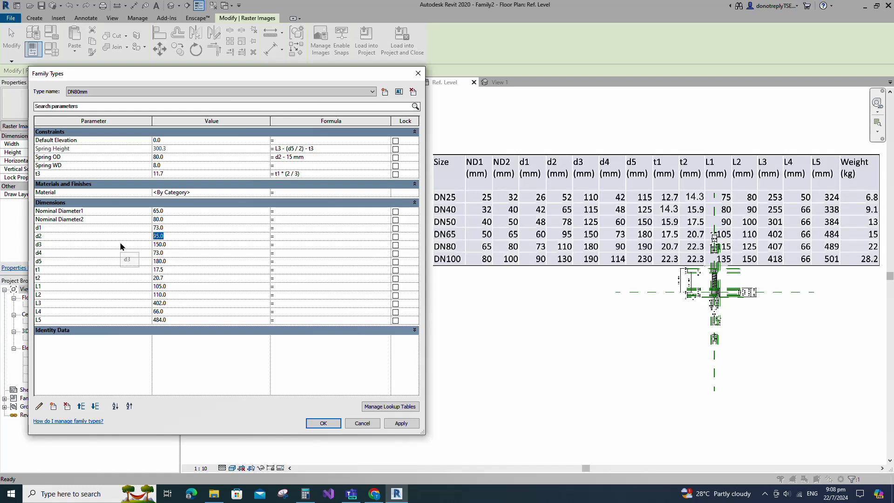
{"action": "type", "text": "11"}
- Give DN80mm the values d3 180, d4 90, d5 190, t1 20.7, t2 22.3, L1 115, L2 125, L3 407 and L5 489, and apply
{"action": "key", "text": "Delete"}
{"action": "type", "text": "9"}
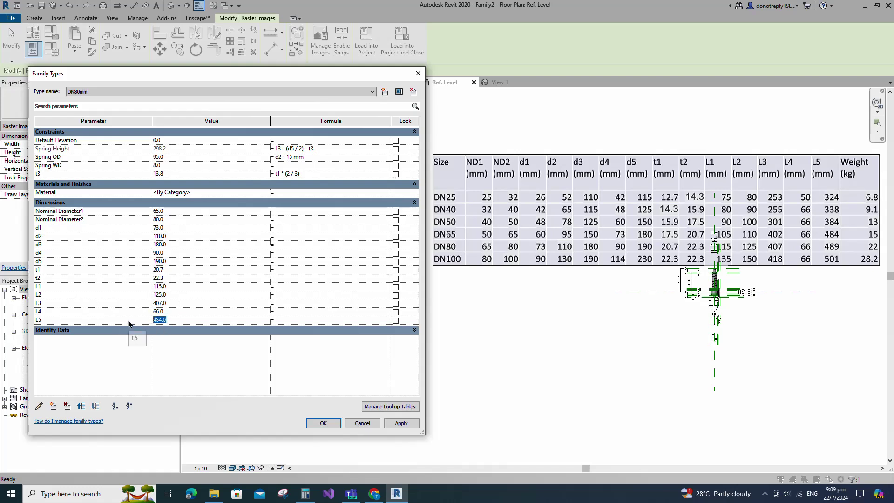
{"action": "type", "text": "489"}
{"action": "left_click", "coordinate": [401, 423]}
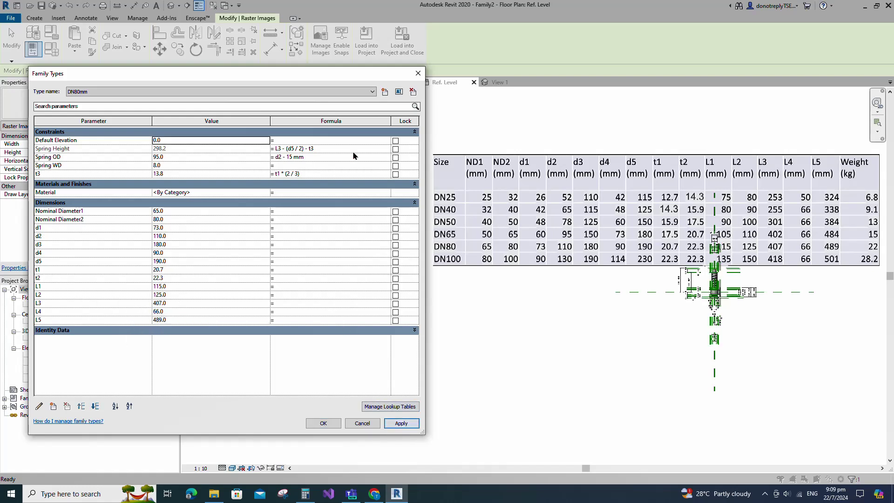
- Create a DN100mm type with Nominal Diameter1 80, Nominal Diameter2 100, d1 90, d2 130, d3 190 and d4 114
{"action": "left_click", "coordinate": [385, 92]}
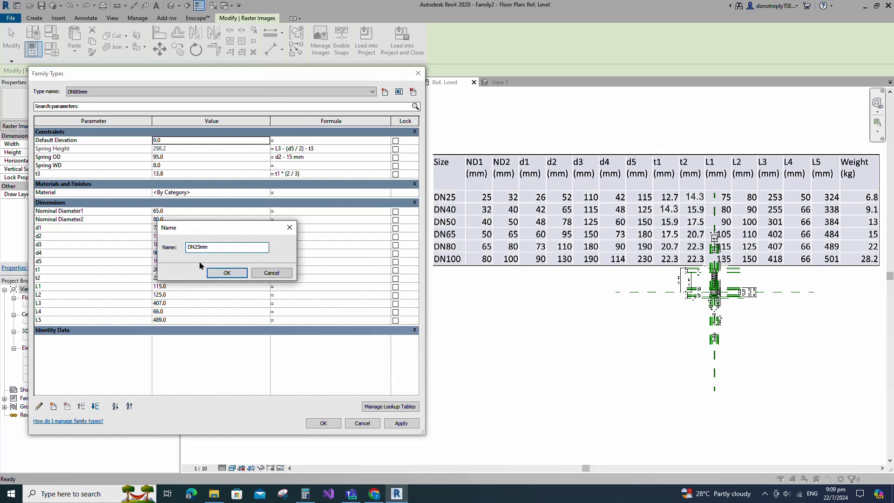
{"action": "left_click", "coordinate": [227, 273]}
{"action": "left_click", "coordinate": [164, 211]}
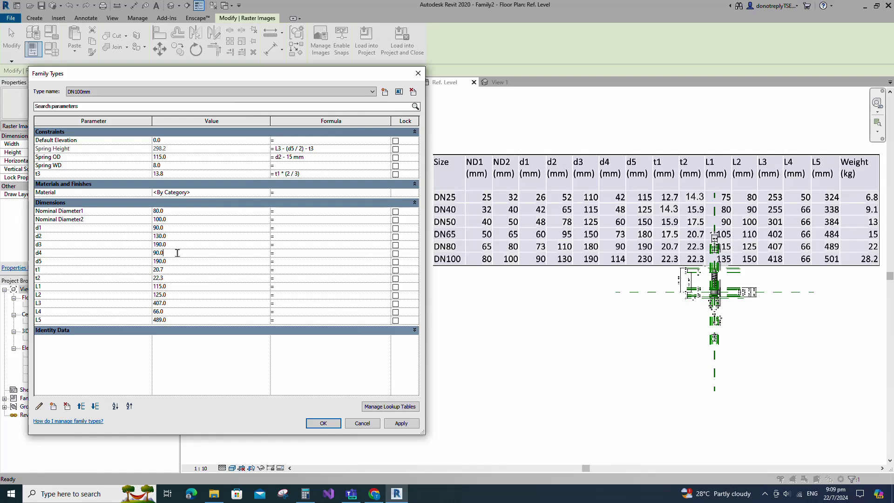
{"action": "type", "text": "114"}
- Give DN100mm the values d5 230, t1 22.3, L1 135, L2 150, L3 418 and L5 501, and accept the family types
{"action": "key", "text": "Return"}
{"action": "type", "text": "22.3"}
{"action": "left_click", "coordinate": [170, 286]}
{"action": "type", "text": "418"}
{"action": "left_click", "coordinate": [163, 320]}
{"action": "type", "text": "501"}
{"action": "left_click", "coordinate": [401, 423]}
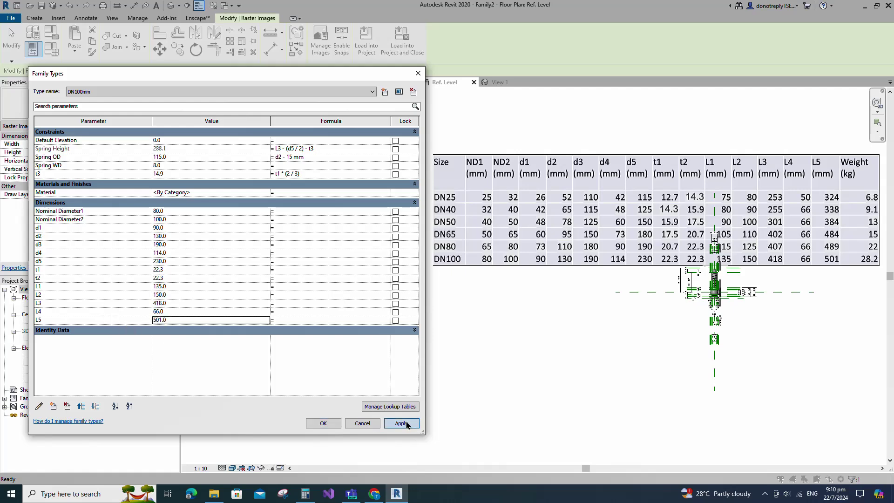
{"action": "left_click", "coordinate": [324, 423]}
- Open the valve's 3D view and change its display from hidden line to shaded surfaces
{"action": "scroll", "coordinate": [638, 326], "scroll_direction": "up", "scroll_amount": 4}
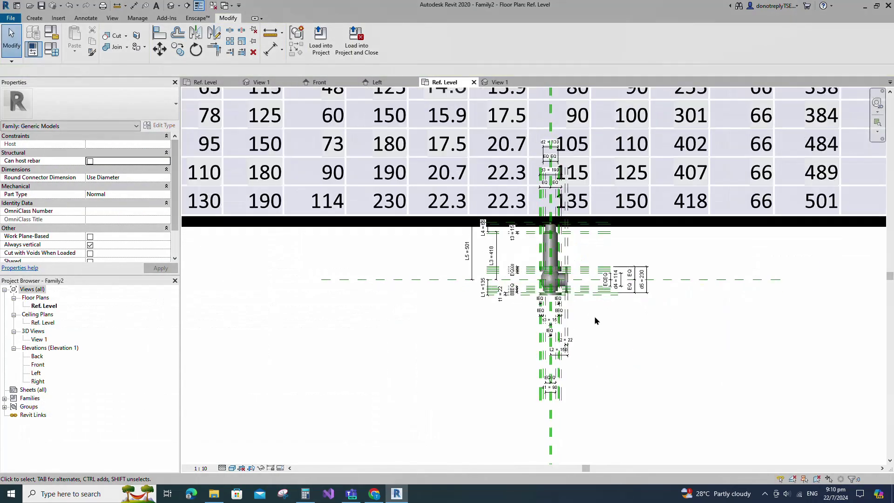
{"action": "double_click", "coordinate": [41, 340]}
{"action": "middle_click_drag", "start_coordinate": [828, 263], "coordinate": [647, 282], "text": "shift"}
{"action": "scroll", "coordinate": [666, 244], "scroll_direction": "down", "scroll_amount": 4}
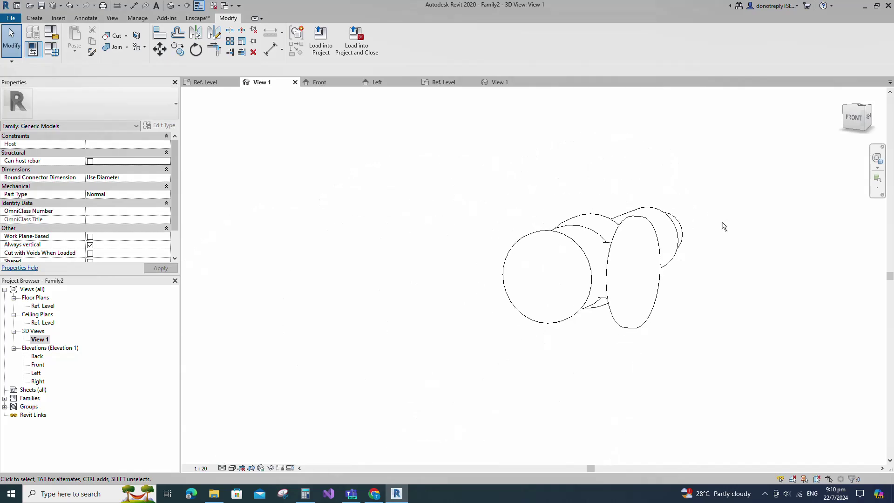
{"action": "middle_click_drag", "start_coordinate": [724, 226], "coordinate": [582, 284], "text": "shift"}
{"action": "left_click", "coordinate": [232, 468]}
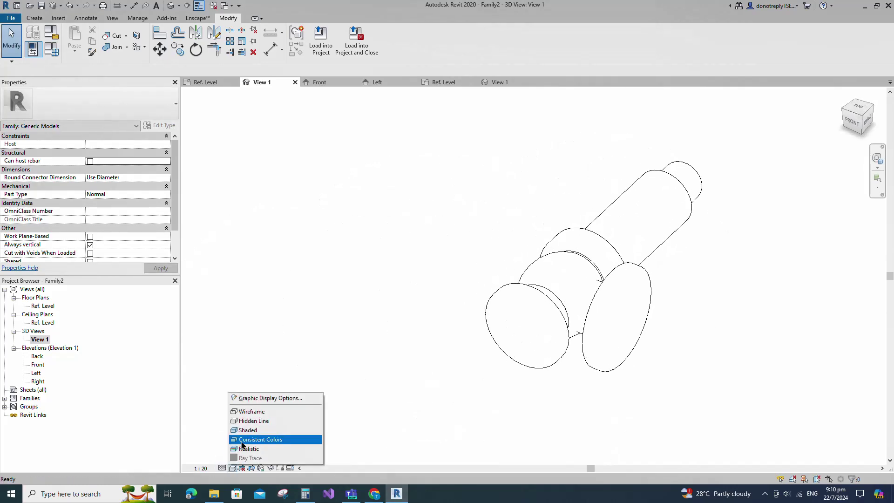
{"action": "left_click", "coordinate": [241, 445]}
{"action": "mouse_move", "coordinate": [482, 256]}
{"action": "middle_mouse_down", "text": "shift"}
{"action": "mouse_move", "coordinate": [714, 303]}
{"action": "mouse_move", "coordinate": [198, 99]}
{"action": "middle_mouse_up", "text": "shift"}
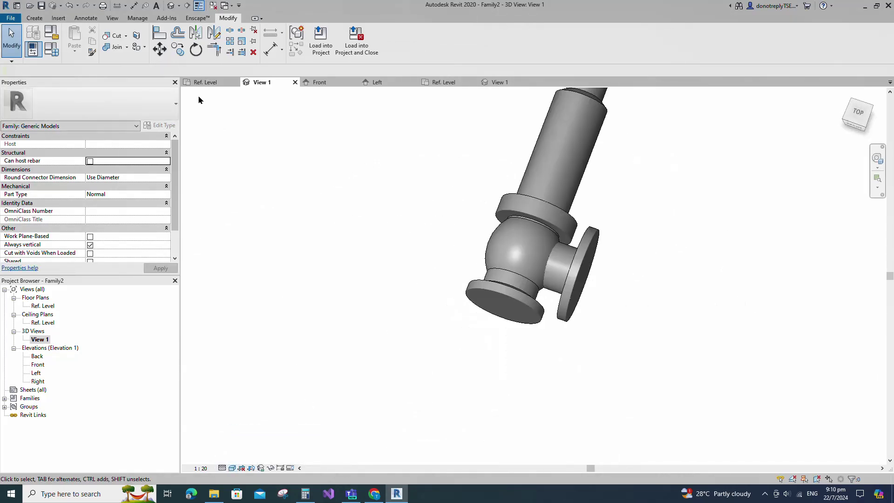
- Join the geometry of the valve's long upper cylinder with the side outlet flange
{"action": "left_click", "coordinate": [119, 50]}
{"action": "left_click", "coordinate": [582, 169]}
{"action": "left_click", "coordinate": [588, 259]}
{"action": "scroll", "coordinate": [661, 268], "scroll_direction": "down", "scroll_amount": 1}
{"action": "key", "text": "Escape"}
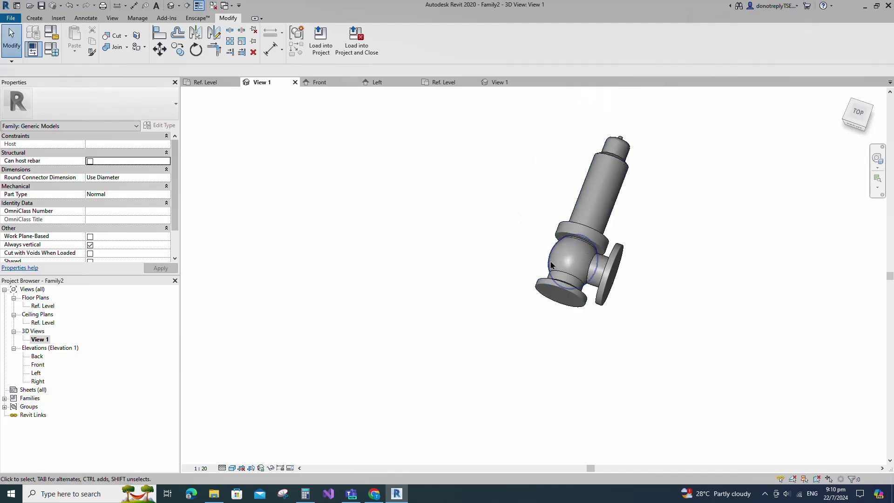
- Place Hydronic Supply pipe connectors on the faces of the valve's inlet flange and side outlet flange
{"action": "middle_click_drag", "start_coordinate": [672, 282], "coordinate": [767, 211], "text": "shift"}
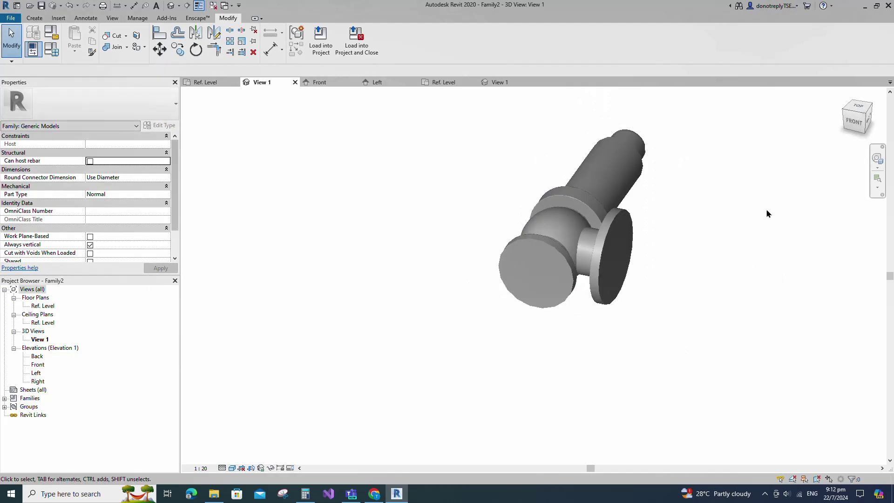
{"action": "left_click", "coordinate": [35, 18]}
{"action": "left_click", "coordinate": [410, 41]}
{"action": "left_click", "coordinate": [568, 302]}
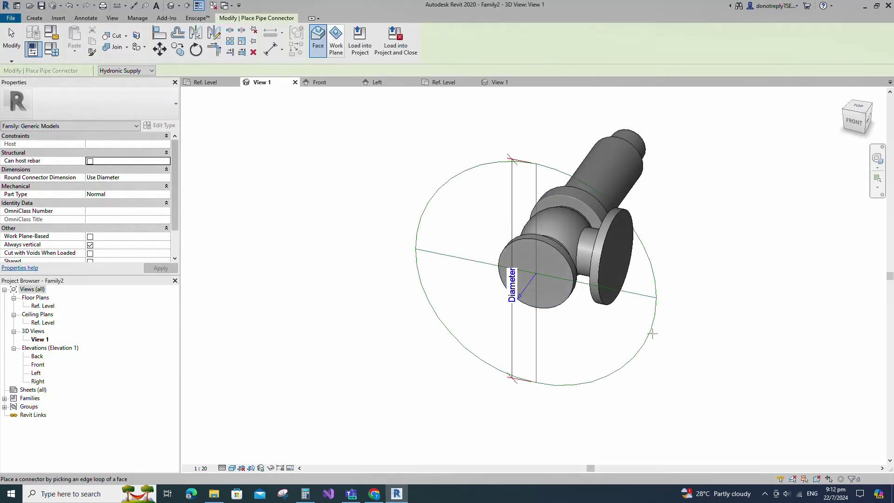
{"action": "middle_click_drag", "start_coordinate": [568, 302], "coordinate": [649, 267], "text": "shift"}
{"action": "left_click", "coordinate": [609, 272]}
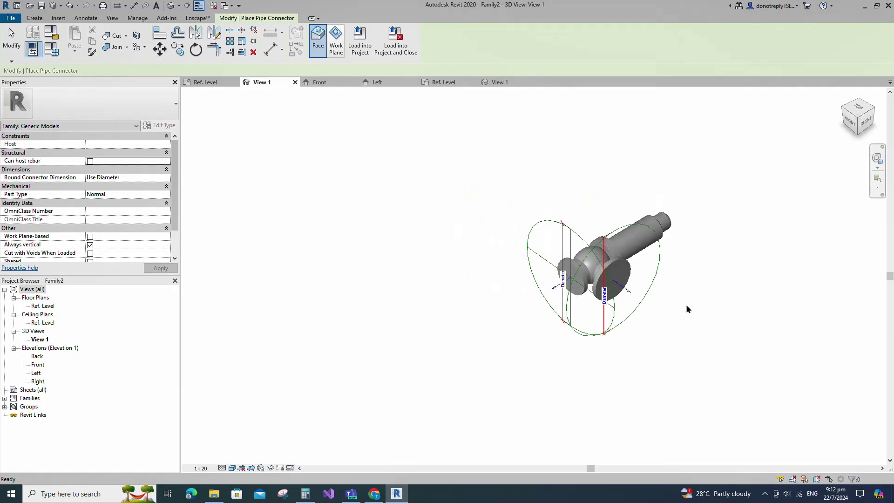
- Associate the inlet flange connector's diameter with the Nominal Diameter1 family parameter
{"action": "middle_click_drag", "start_coordinate": [686, 304], "coordinate": [618, 354], "text": "shift"}
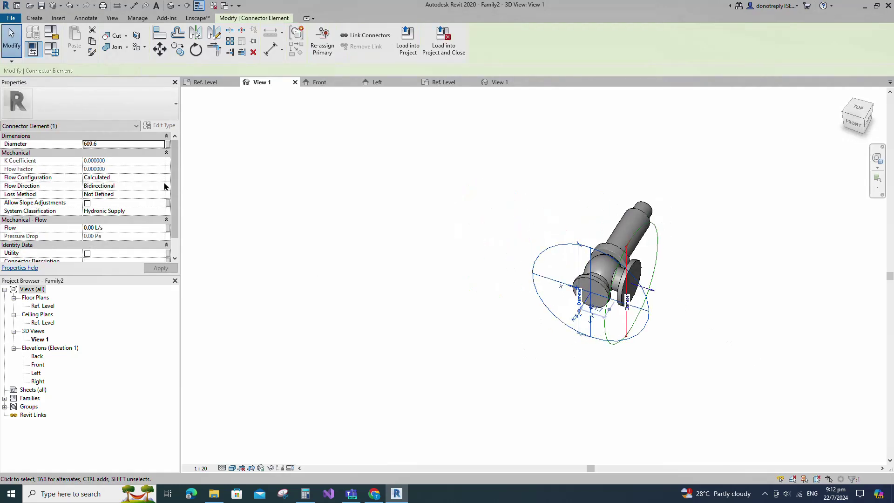
{"action": "left_click", "coordinate": [168, 145]}
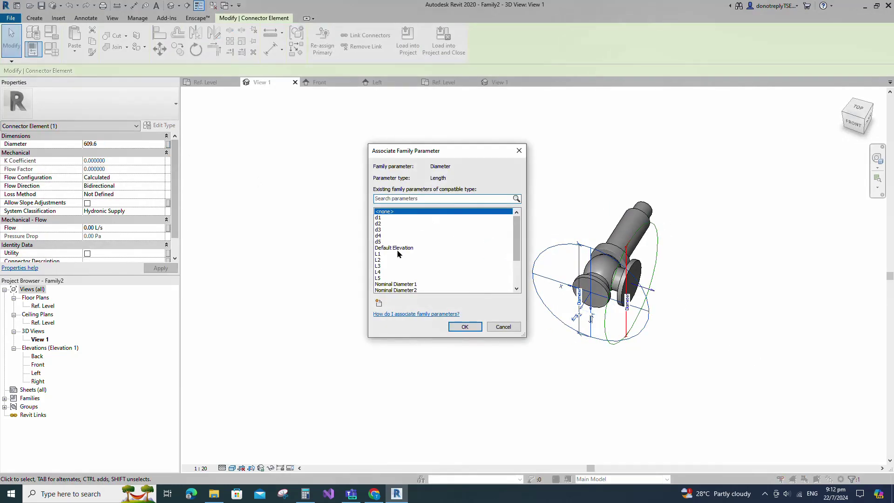
{"action": "left_click", "coordinate": [408, 285]}
{"action": "left_click", "coordinate": [465, 326]}
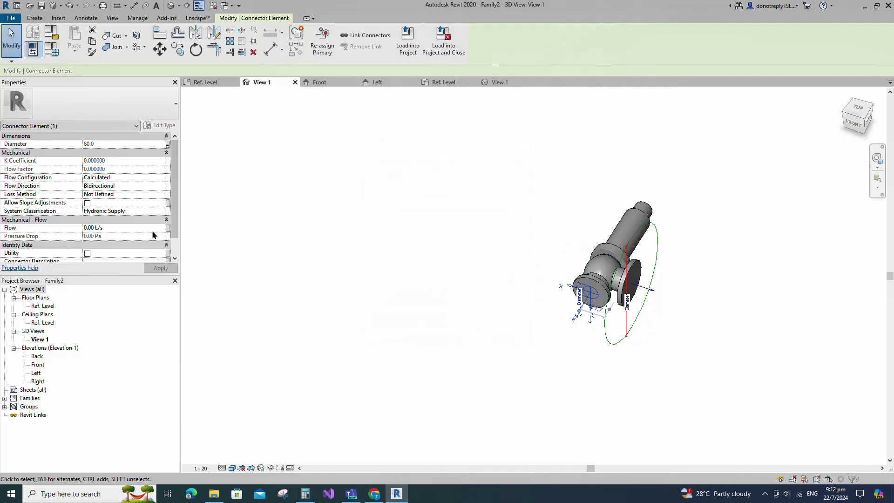
- Associate the side outlet flange connector's diameter with the Nominal Diameter2 family parameter
{"action": "left_click", "coordinate": [613, 345]}
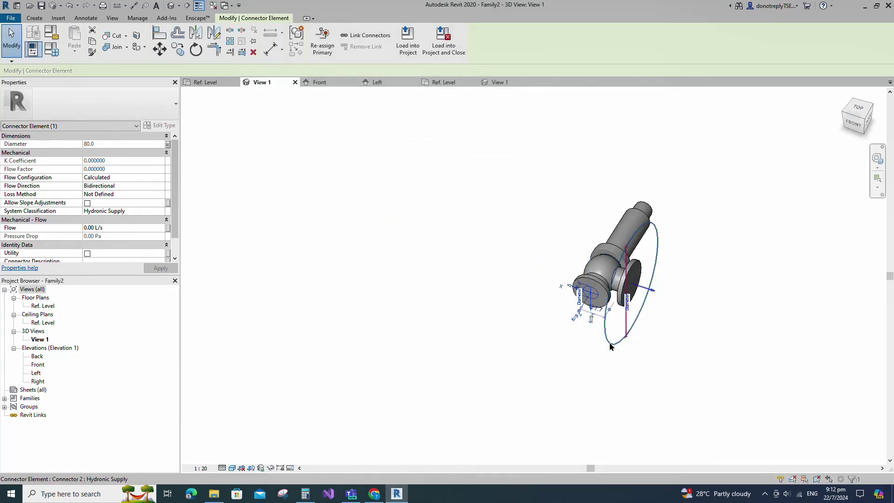
{"action": "left_click", "coordinate": [168, 146]}
{"action": "scroll", "coordinate": [416, 274], "scroll_direction": "down", "scroll_amount": 2}
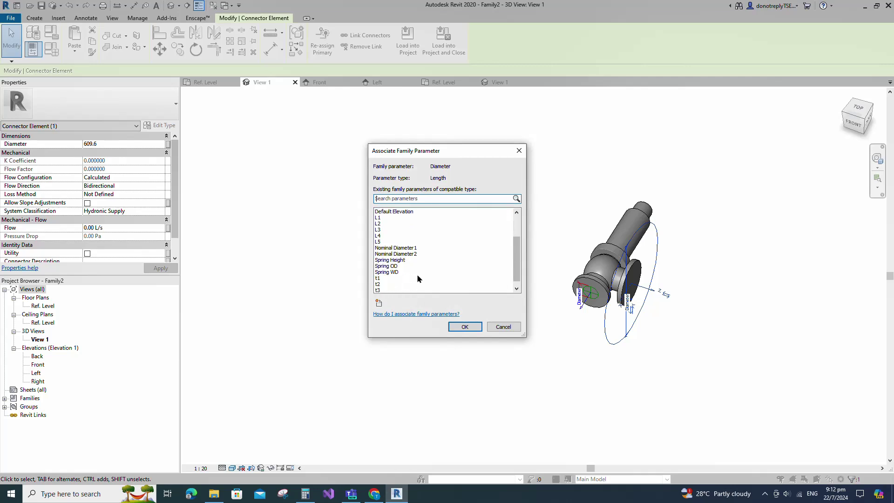
{"action": "left_click", "coordinate": [406, 255]}
{"action": "left_click", "coordinate": [458, 329]}
{"action": "left_click", "coordinate": [565, 353]}
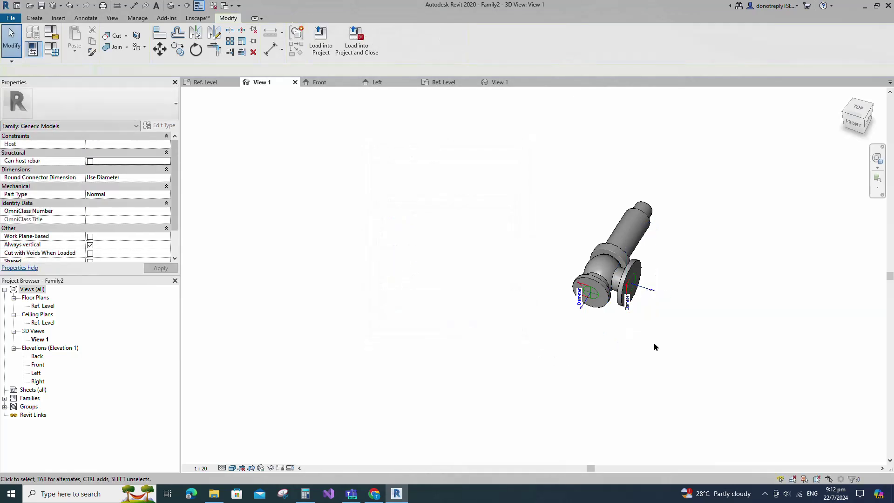
- Change the system classification of both pipe connectors to Fitting
{"action": "left_click", "coordinate": [651, 298]}
{"action": "left_click", "coordinate": [588, 294], "text": "ctrl"}
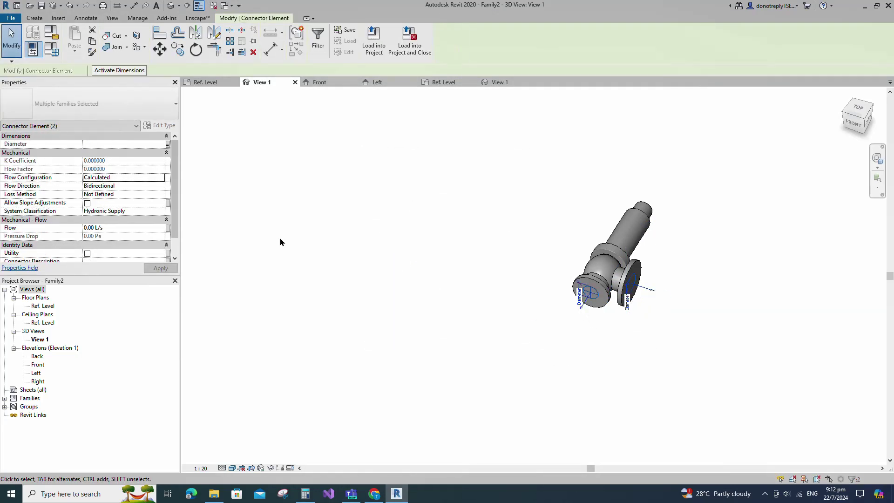
{"action": "left_click", "coordinate": [163, 214]}
{"action": "scroll", "coordinate": [116, 237], "scroll_direction": "down", "scroll_amount": 3}
{"action": "left_click", "coordinate": [99, 253]}
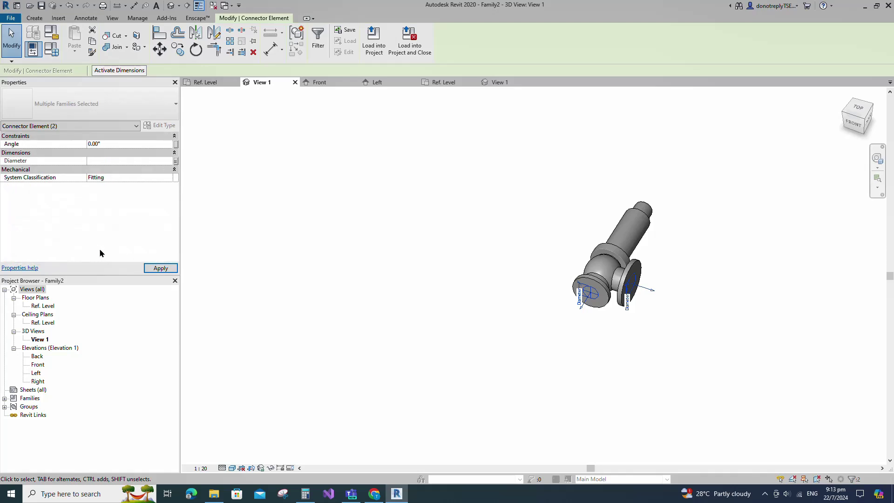
{"action": "left_click", "coordinate": [160, 268]}
{"action": "left_click", "coordinate": [585, 359]}
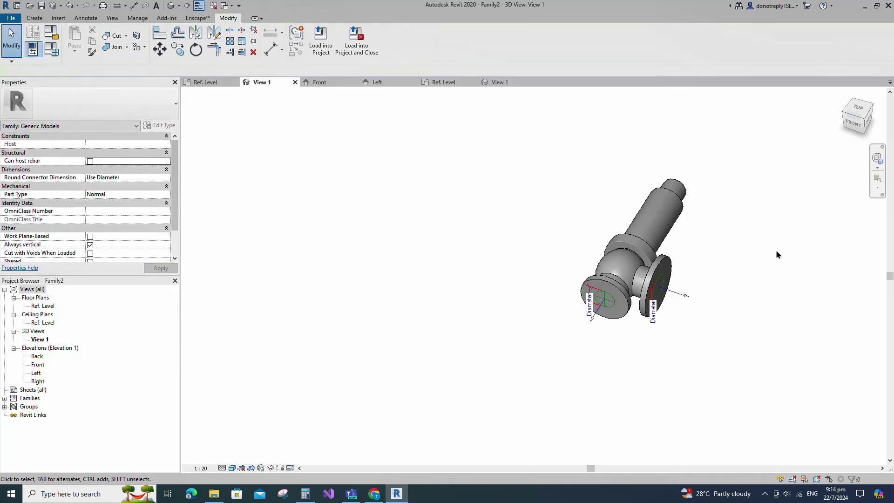
- Test the family in 3D by applying the DN25mm and DN40mm types one after the other
{"action": "middle_click_drag", "start_coordinate": [777, 254], "coordinate": [760, 324], "text": "shift"}
{"action": "left_click", "coordinate": [33, 49]}
{"action": "left_click", "coordinate": [99, 92]}
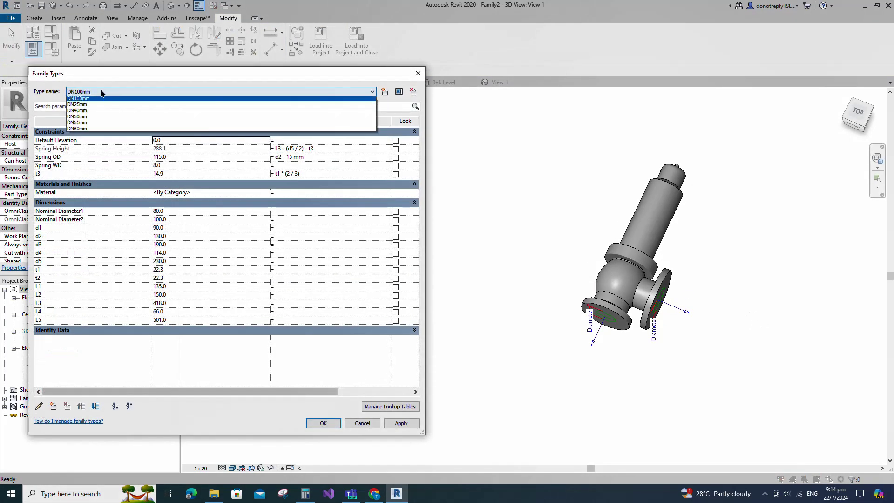
{"action": "left_click", "coordinate": [88, 106]}
{"action": "left_click", "coordinate": [401, 423]}
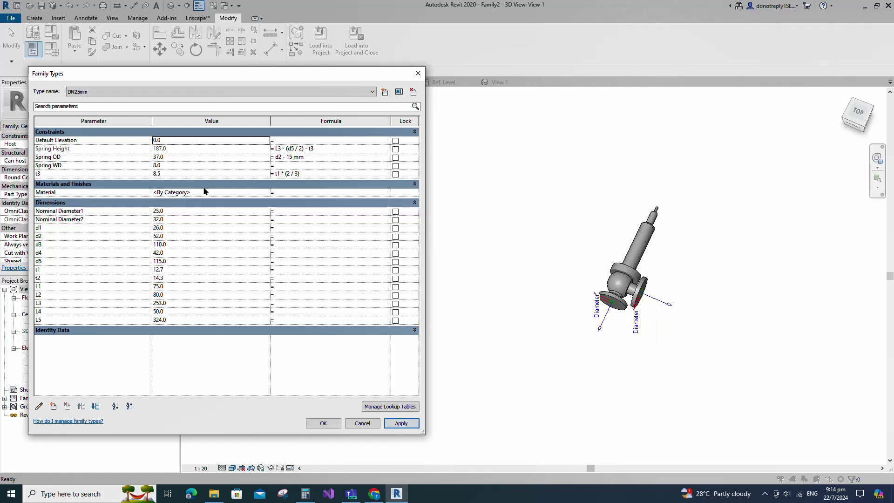
{"action": "left_click", "coordinate": [98, 92]}
{"action": "left_click", "coordinate": [89, 112]}
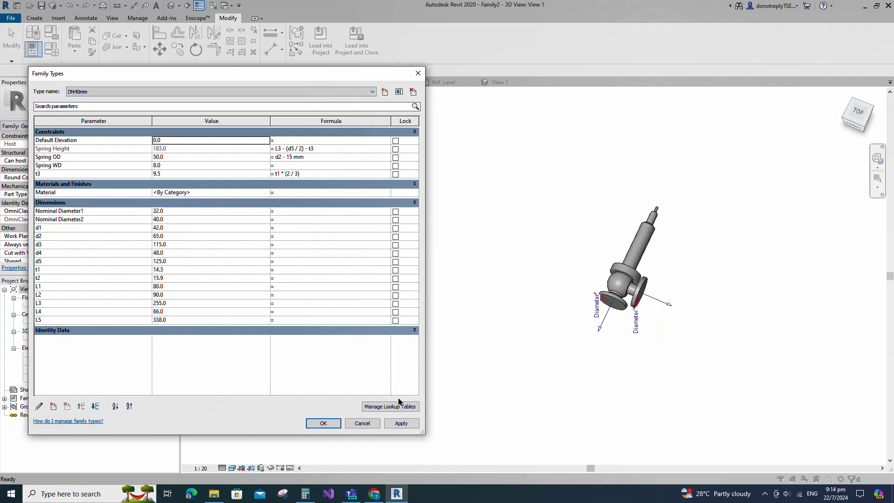
{"action": "left_click", "coordinate": [401, 423]}
- Apply the DN50mm, DN65mm and DN80mm types in turn to check the valve, and accept the family types
{"action": "left_click", "coordinate": [110, 91]}
{"action": "left_click", "coordinate": [90, 120]}
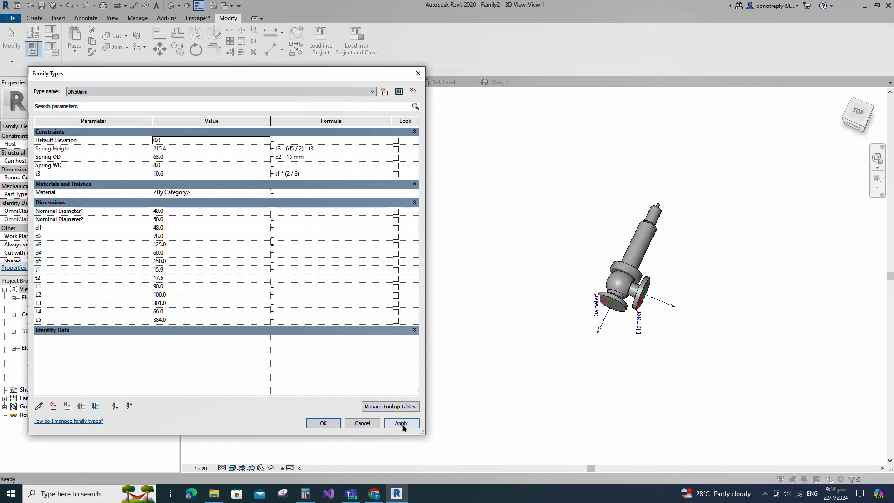
{"action": "left_click", "coordinate": [401, 424]}
{"action": "left_click", "coordinate": [81, 92]}
{"action": "left_click", "coordinate": [80, 125]}
{"action": "left_click", "coordinate": [401, 424]}
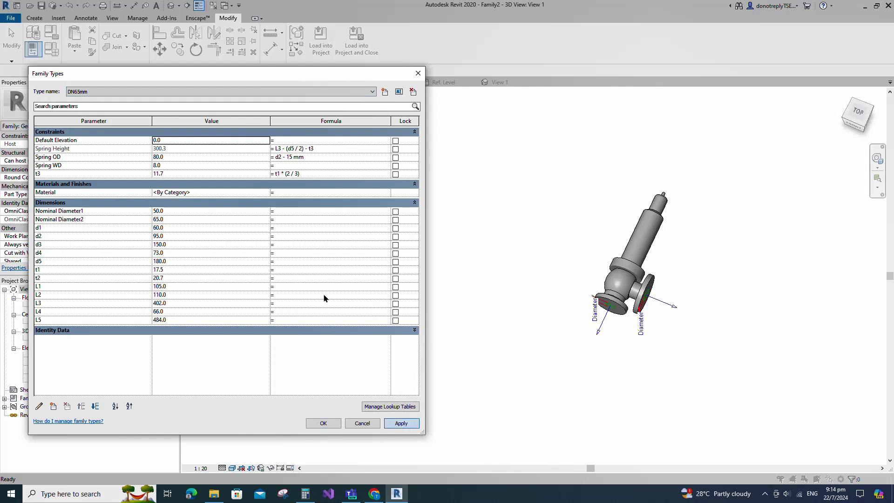
{"action": "left_click", "coordinate": [90, 91]}
{"action": "left_click", "coordinate": [110, 131]}
{"action": "left_click", "coordinate": [401, 423]}
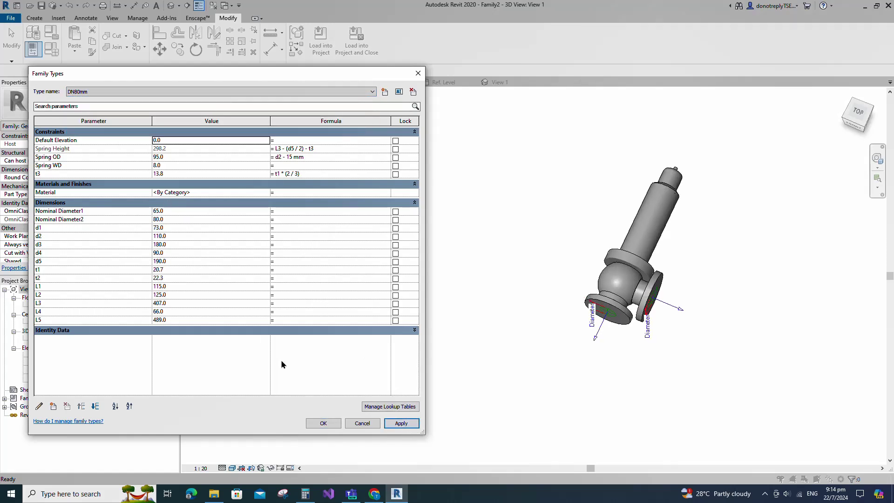
{"action": "left_click", "coordinate": [323, 423]}
- Save the family in the Documents folder under the name Safety Valve
{"action": "scroll", "coordinate": [747, 282], "scroll_direction": "up", "scroll_amount": 3}
{"action": "key", "text": "ctrl+s"}
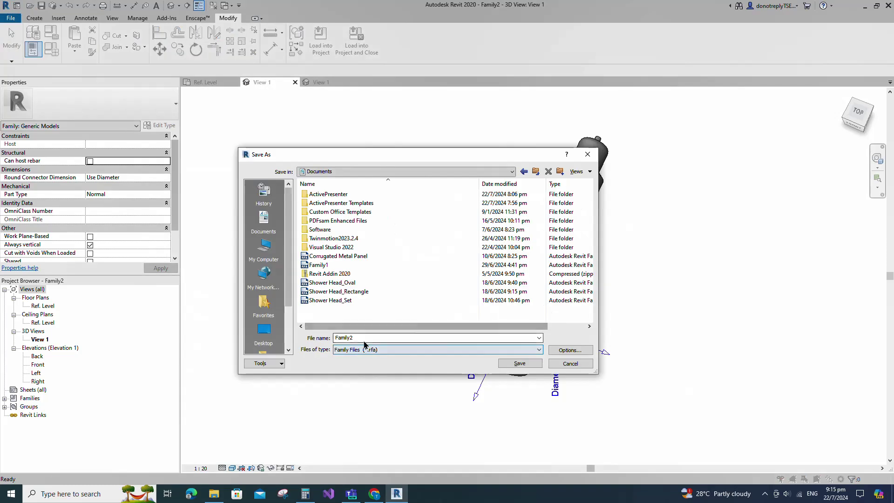
{"action": "double_click", "coordinate": [417, 337]}
{"action": "type", "text": "S"}
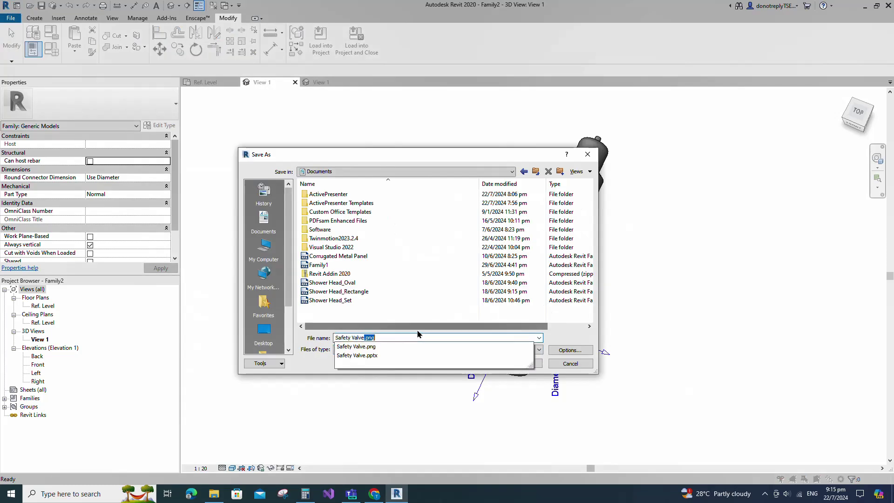
{"action": "type", "text": "afety Valve"}
{"action": "key", "text": "Delete"}
{"action": "left_click", "coordinate": [520, 364]}
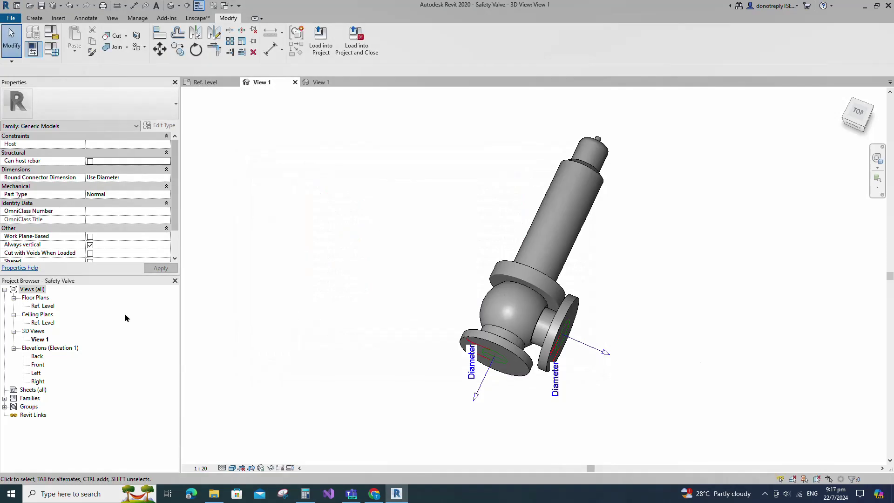
- Open the Ref. Level floor plan and move the dimension table image up, clear of the valve
{"action": "double_click", "coordinate": [42, 305]}
{"action": "scroll", "coordinate": [435, 275], "scroll_direction": "down", "scroll_amount": 2}
{"action": "scroll", "coordinate": [612, 247], "scroll_direction": "up", "scroll_amount": 2}
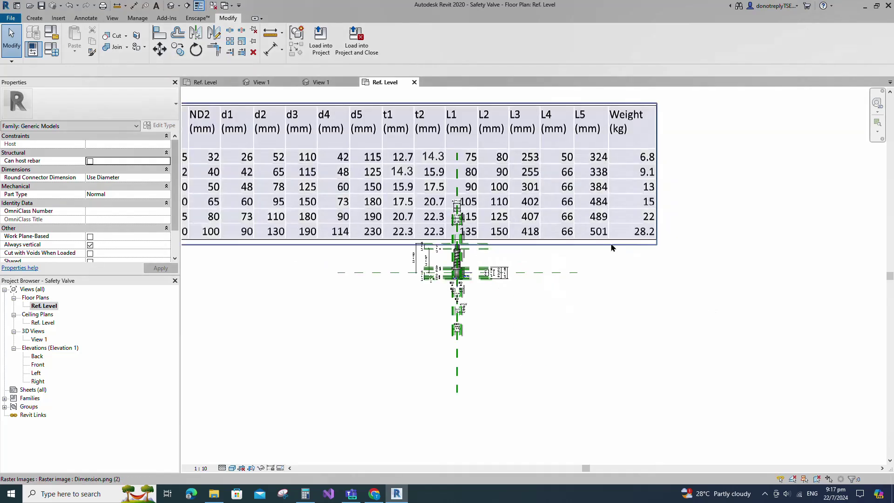
{"action": "left_click", "coordinate": [610, 244]}
{"action": "scroll", "coordinate": [741, 274], "scroll_direction": "down", "scroll_amount": 2}
{"action": "left_click_drag", "start_coordinate": [632, 226], "coordinate": [631, 162]}
{"action": "scroll", "coordinate": [658, 301], "scroll_direction": "up", "scroll_amount": 6}
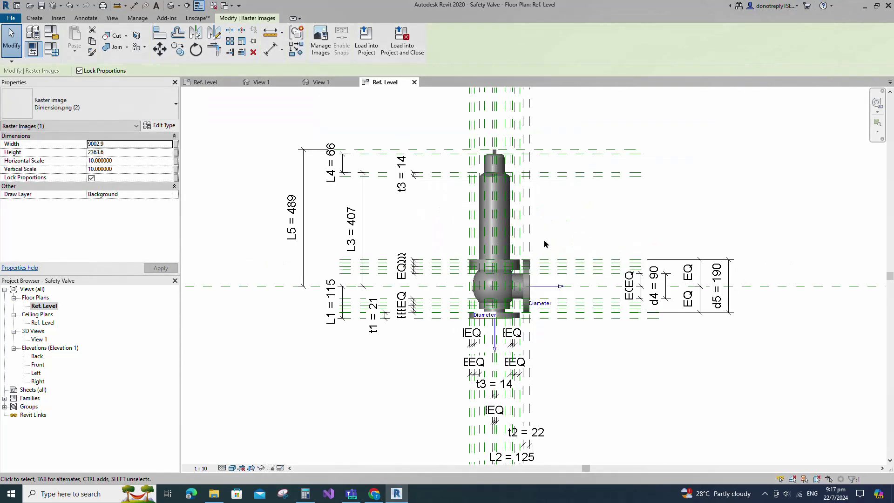
{"action": "scroll", "coordinate": [544, 239], "scroll_direction": "up", "scroll_amount": 1}
{"action": "left_click", "coordinate": [544, 241]}
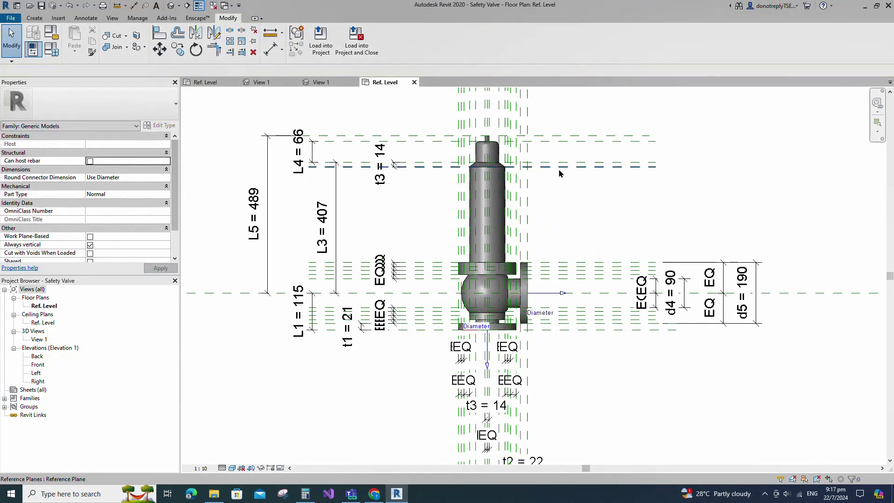
- Add three horizontal reference planes across the valve's long upper cylinder, each offset 74 mm down from the previous plane, starting below the shoulder
{"action": "key", "text": "r"}
{"action": "key", "text": "p"}
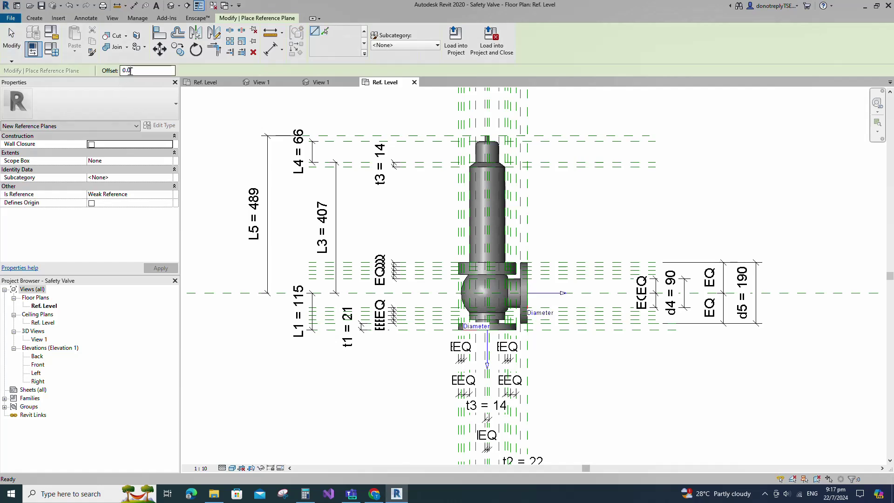
{"action": "left_click_drag", "start_coordinate": [130, 70], "coordinate": [108, 77]}
{"action": "type", "text": "74"}
{"action": "left_click", "coordinate": [325, 31]}
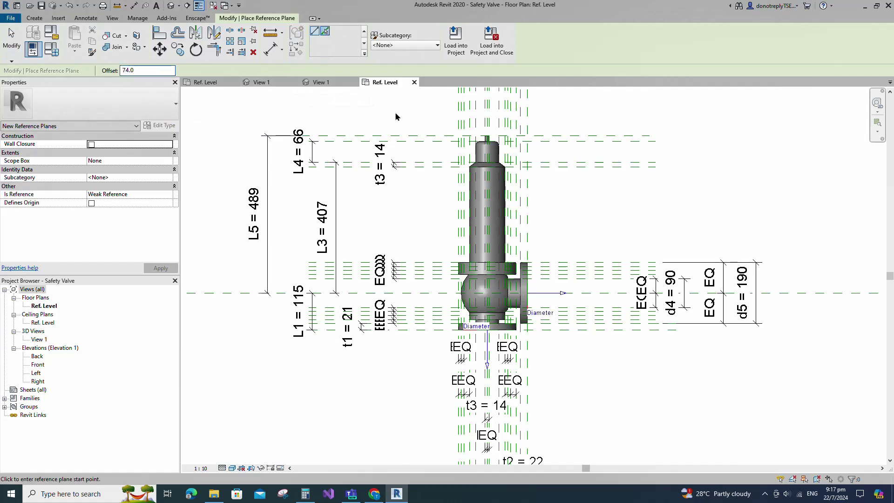
{"action": "left_click", "coordinate": [586, 177]}
{"action": "left_click", "coordinate": [586, 196]}
{"action": "left_click", "coordinate": [586, 217]}
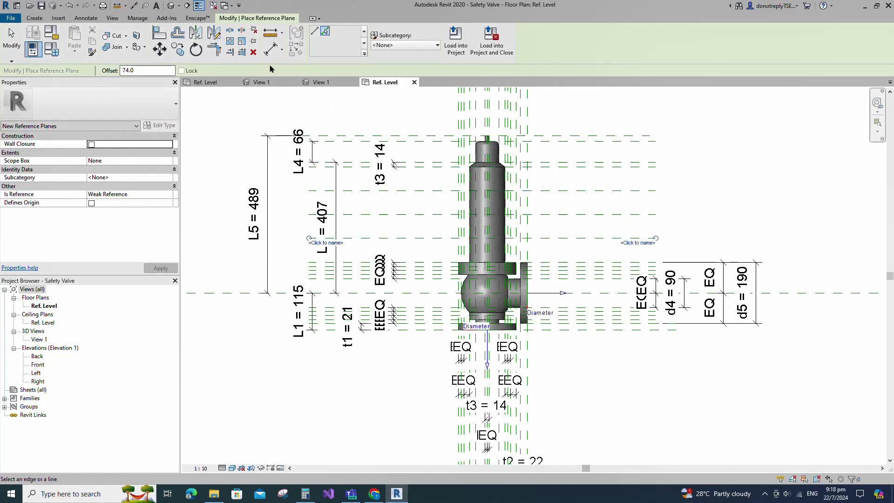
- Dimension the five reference planes along the upper cylinder in one chain and constrain their spacing to be equal
{"action": "key", "text": "d"}
{"action": "key", "text": "i"}
{"action": "left_click", "coordinate": [584, 239]}
{"action": "left_click", "coordinate": [585, 215]}
{"action": "left_click", "coordinate": [584, 191]}
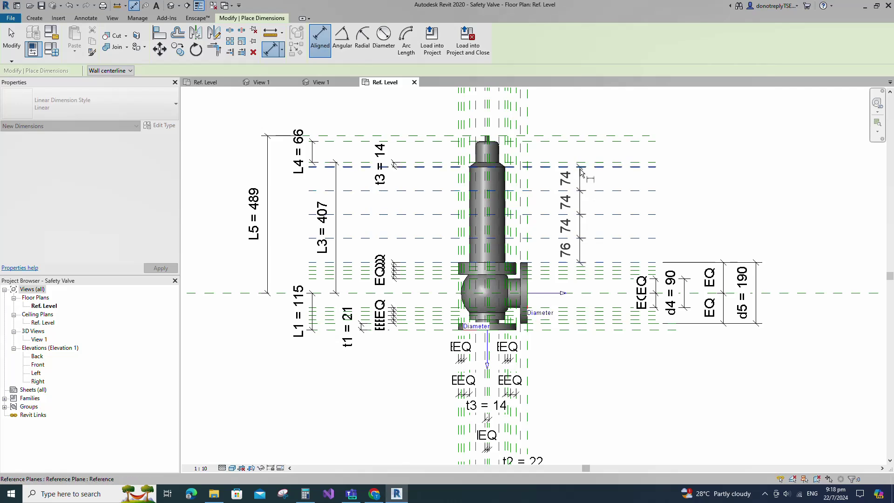
{"action": "left_click", "coordinate": [584, 167]}
{"action": "left_click", "coordinate": [586, 150]}
{"action": "left_click", "coordinate": [624, 214]}
{"action": "key", "text": "Escape"}
{"action": "key", "text": "Escape"}
{"action": "scroll", "coordinate": [447, 190], "scroll_direction": "up", "scroll_amount": 1}
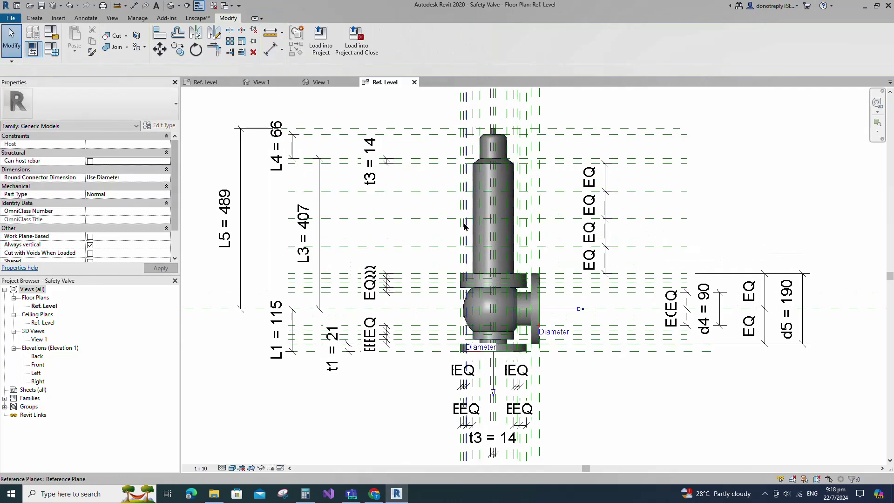
- Change the floor plan's visual style to Wireframe
{"action": "left_click", "coordinate": [232, 468]}
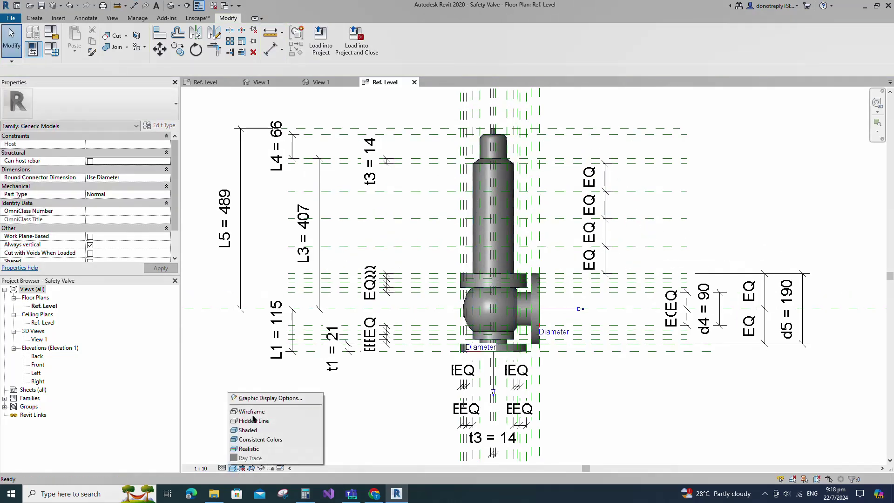
{"action": "left_click", "coordinate": [253, 408]}
{"action": "scroll", "coordinate": [427, 365], "scroll_direction": "up", "scroll_amount": 2}
{"action": "scroll", "coordinate": [427, 365], "scroll_direction": "down", "scroll_amount": 1}
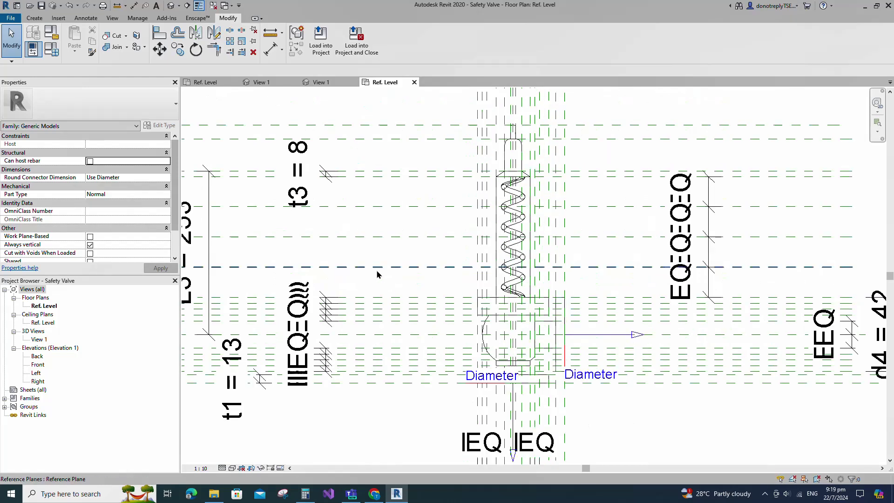
- Draw a triangle of model lines with its apex at the valve centre and its horizontal base near the inlet flange
{"action": "left_click", "coordinate": [33, 18]}
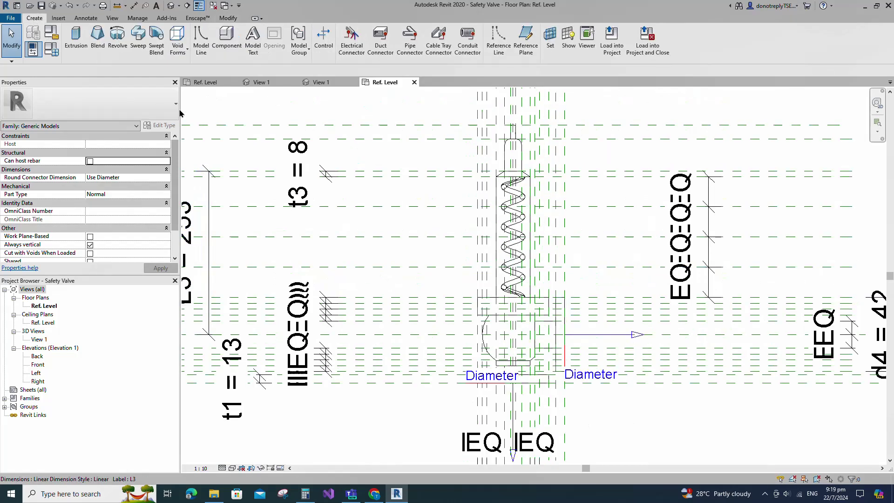
{"action": "left_click", "coordinate": [201, 39]}
{"action": "scroll", "coordinate": [501, 399], "scroll_direction": "up", "scroll_amount": 1}
{"action": "scroll", "coordinate": [501, 399], "scroll_direction": "up", "scroll_amount": 2}
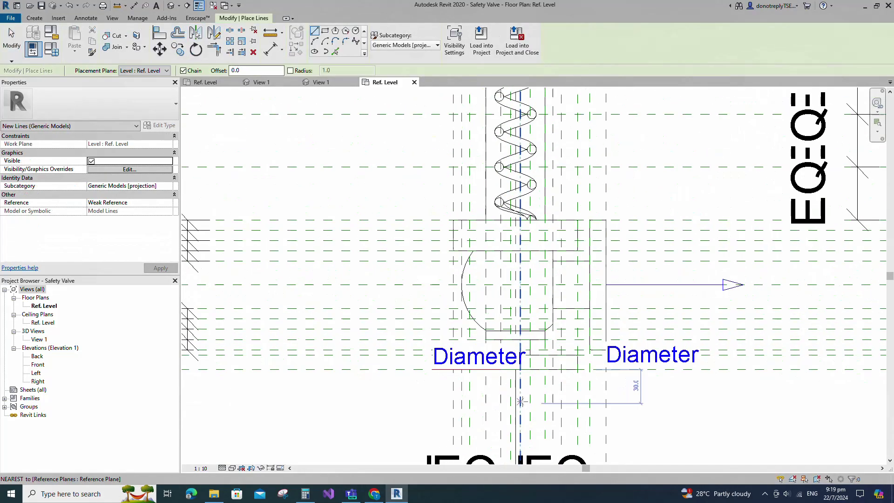
{"action": "left_click", "coordinate": [514, 267]}
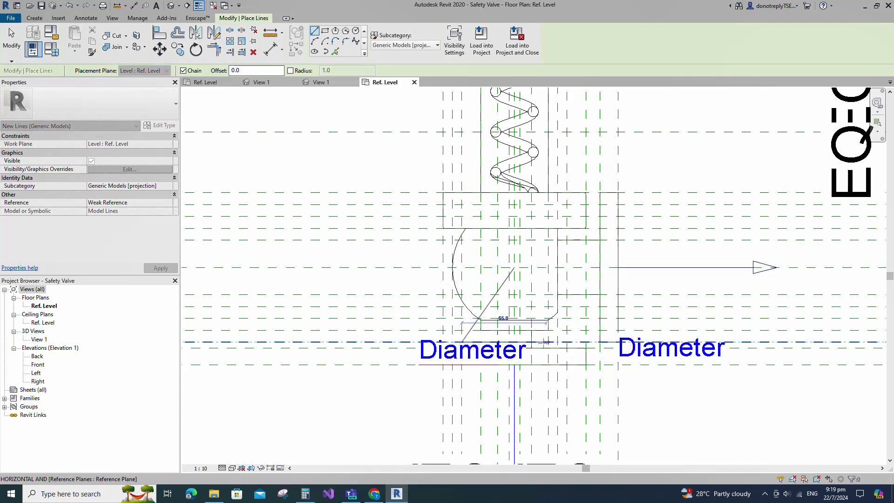
{"action": "left_click", "coordinate": [567, 342]}
{"action": "left_click", "coordinate": [514, 267]}
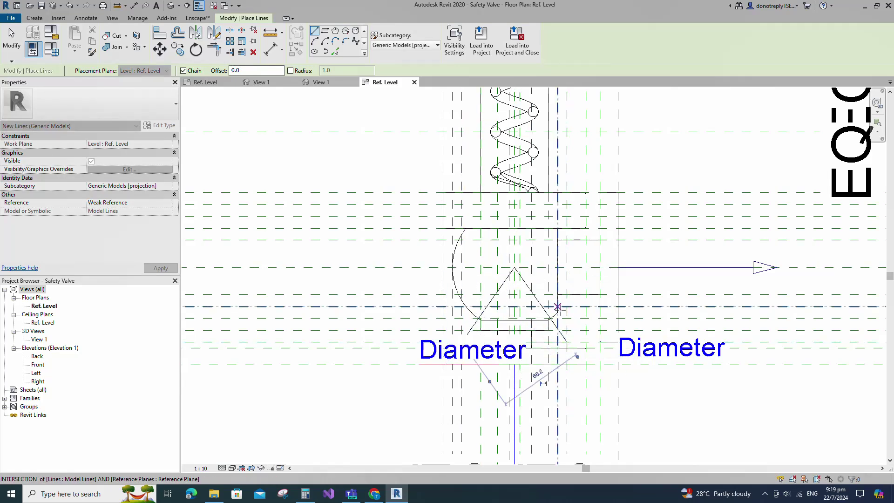
- Draw a second model-line triangle from the valve centre, with its vertical base near the side outlet flange
{"action": "scroll", "coordinate": [570, 320], "scroll_direction": "down", "scroll_amount": 1}
{"action": "scroll", "coordinate": [529, 281], "scroll_direction": "up", "scroll_amount": 1}
{"action": "middle_click_drag", "start_coordinate": [528, 282], "coordinate": [500, 208]}
{"action": "left_click", "coordinate": [500, 208]}
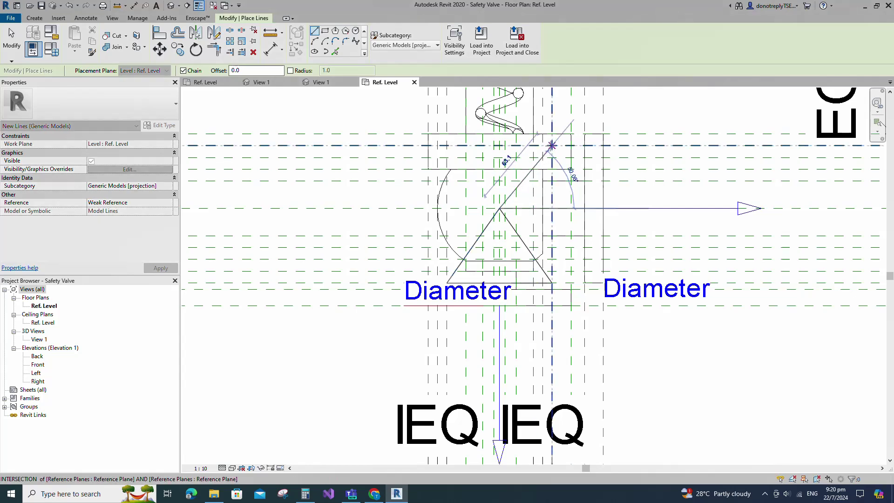
{"action": "left_click", "coordinate": [552, 145]}
{"action": "left_click", "coordinate": [551, 283]}
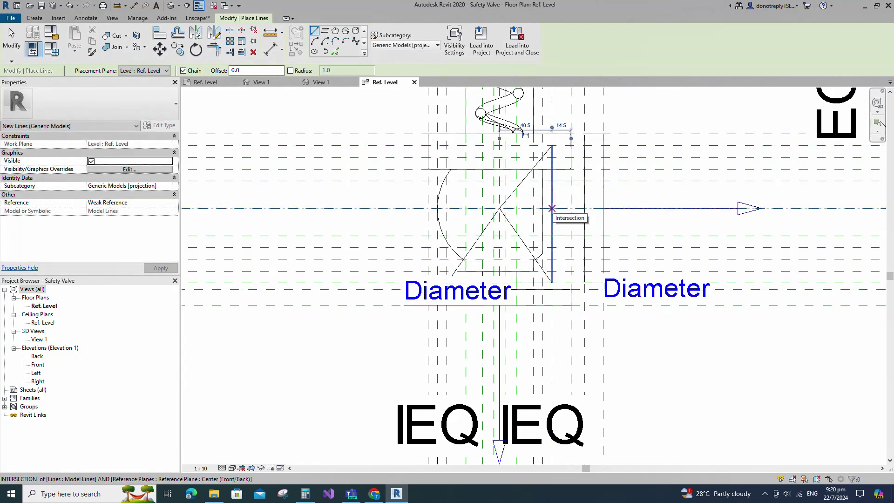
- Connect the midpoint of each triangle's base to the adjoining flange face with a short model line
{"action": "left_click", "coordinate": [552, 208]}
{"action": "left_click", "coordinate": [603, 208]}
{"action": "key", "text": "Escape"}
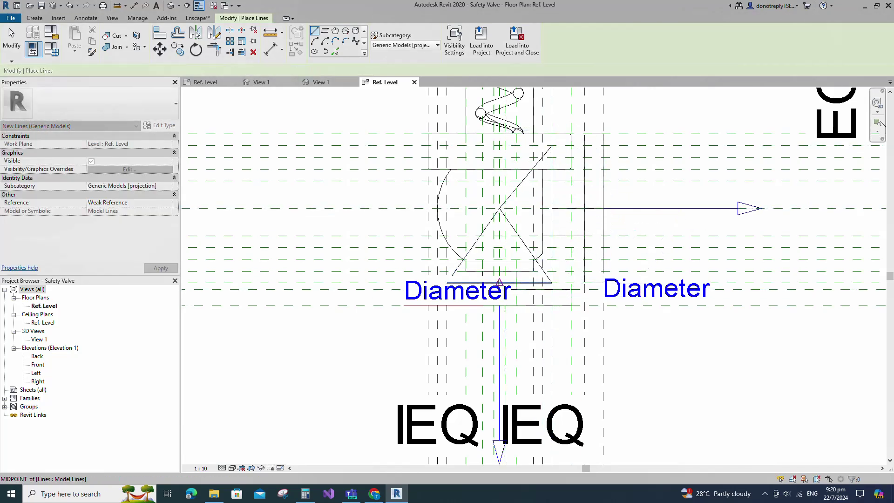
{"action": "left_click", "coordinate": [499, 306]}
{"action": "key", "text": "Escape"}
- Draw a vertical model line from the valve centre up through the spring in the upper cylinder
{"action": "scroll", "coordinate": [519, 314], "scroll_direction": "down", "scroll_amount": 3}
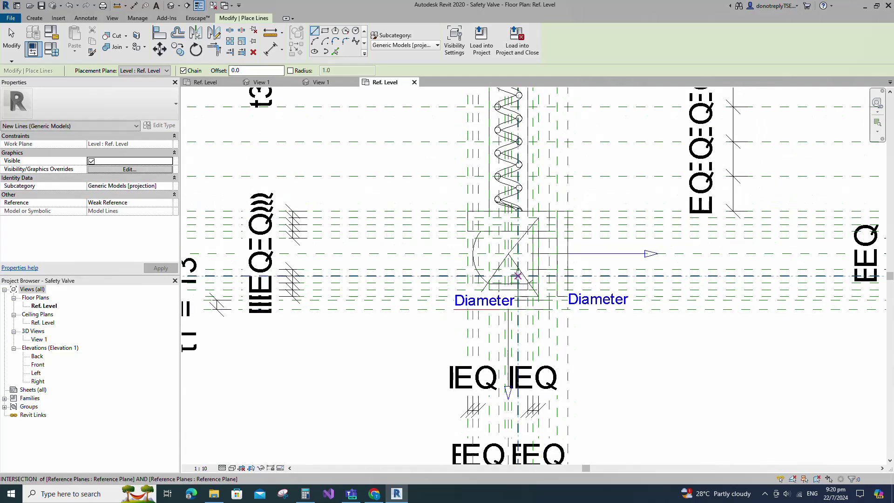
{"action": "left_click", "coordinate": [508, 254]}
{"action": "scroll", "coordinate": [508, 254], "scroll_direction": "down", "scroll_amount": 3}
{"action": "scroll", "coordinate": [510, 130], "scroll_direction": "up", "scroll_amount": 14}
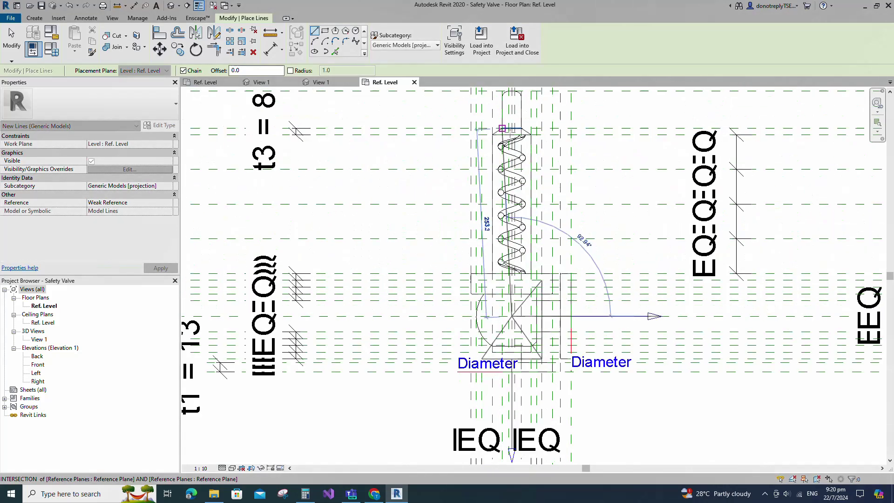
{"action": "scroll", "coordinate": [516, 113], "scroll_direction": "down", "scroll_amount": 2}
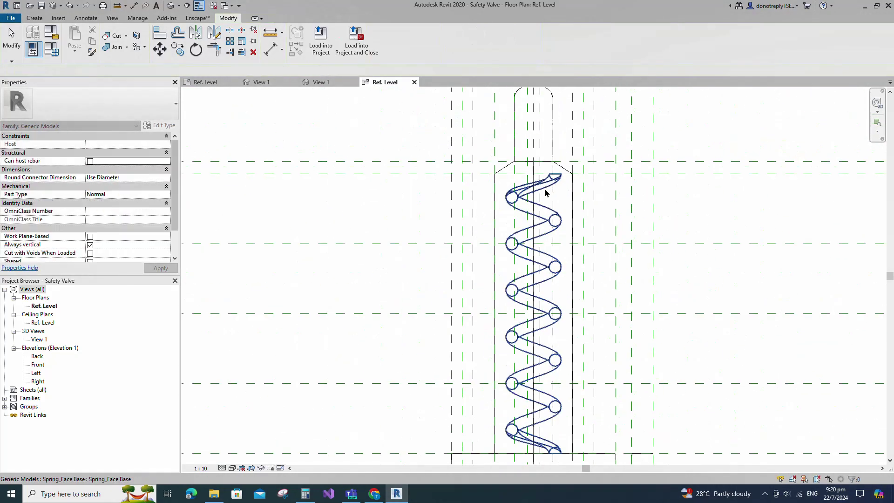
- Draw three parallel diagonal model lines across the upper cylinder, each descending from its left edge to its right edge between adjacent horizontal reference planes
{"action": "left_click", "coordinate": [497, 205]}
{"action": "scroll", "coordinate": [497, 210], "scroll_direction": "up", "scroll_amount": 3}
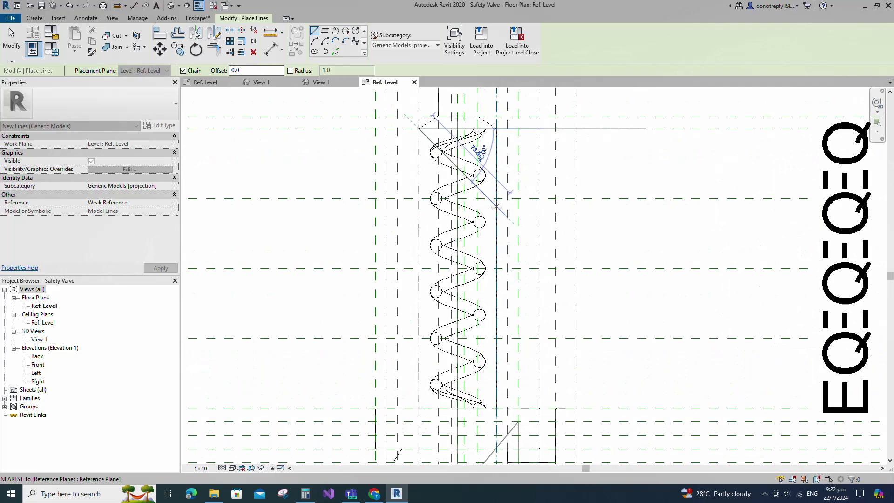
{"action": "left_click", "coordinate": [419, 199]}
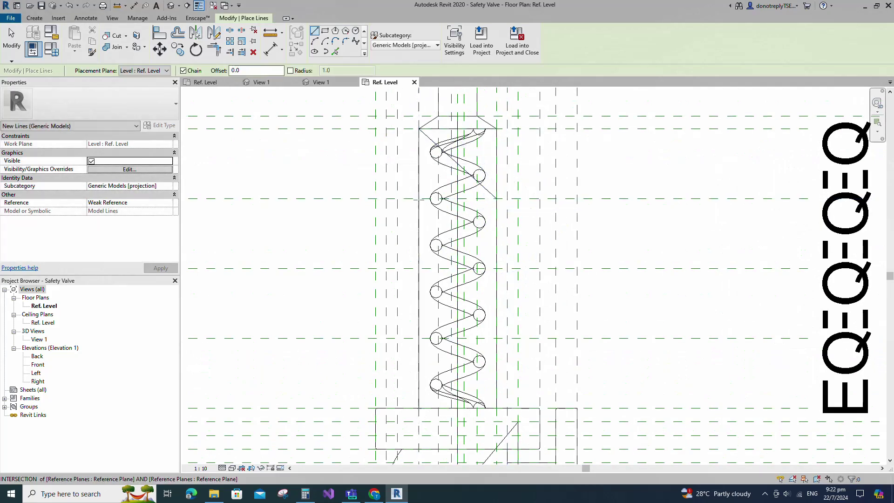
{"action": "left_click", "coordinate": [497, 268]}
{"action": "left_click", "coordinate": [419, 268]}
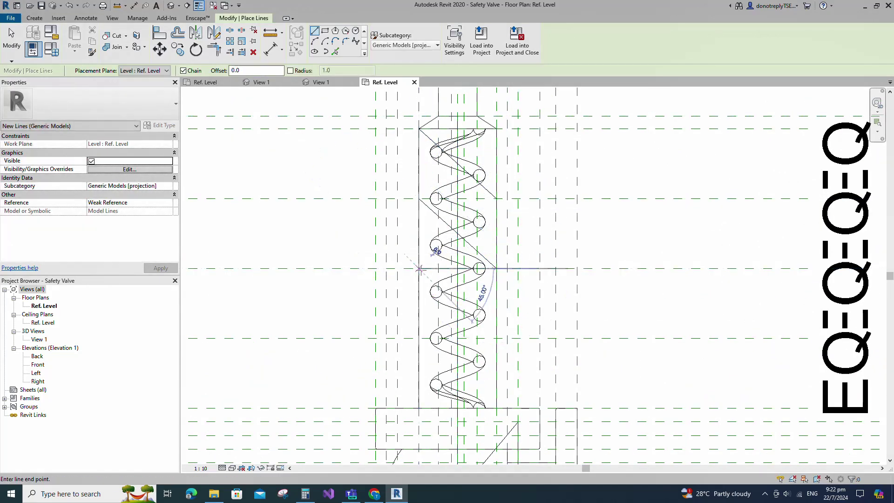
{"action": "left_click", "coordinate": [497, 338]}
{"action": "key", "text": "Escape"}
{"action": "key", "text": "Escape"}
- Align the endpoints of the diagonal spring-symbol lines to the cylinder-edge and horizontal reference planes and lock them
{"action": "scroll", "coordinate": [554, 291], "scroll_direction": "down", "scroll_amount": 1}
{"action": "left_click", "coordinate": [159, 32]}
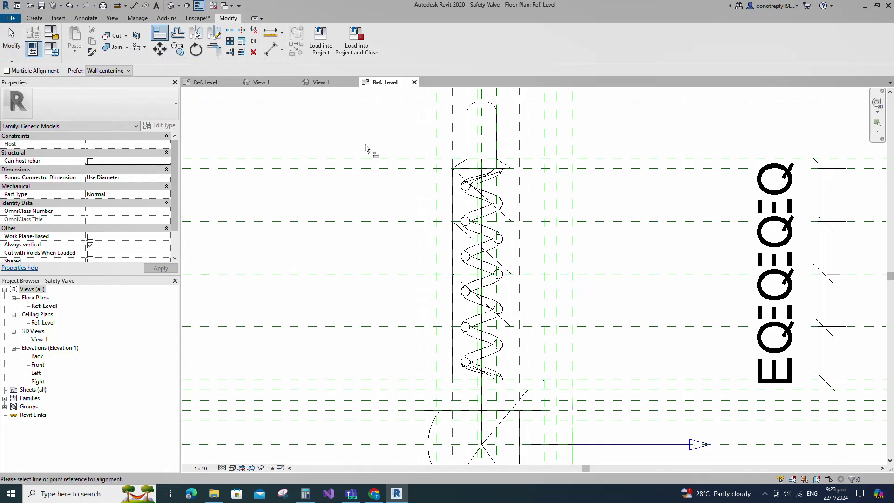
{"action": "left_click", "coordinate": [482, 159]}
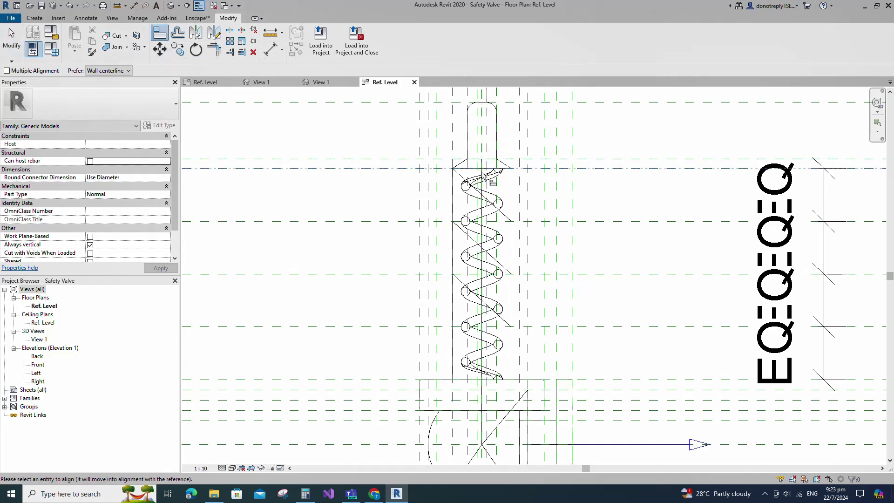
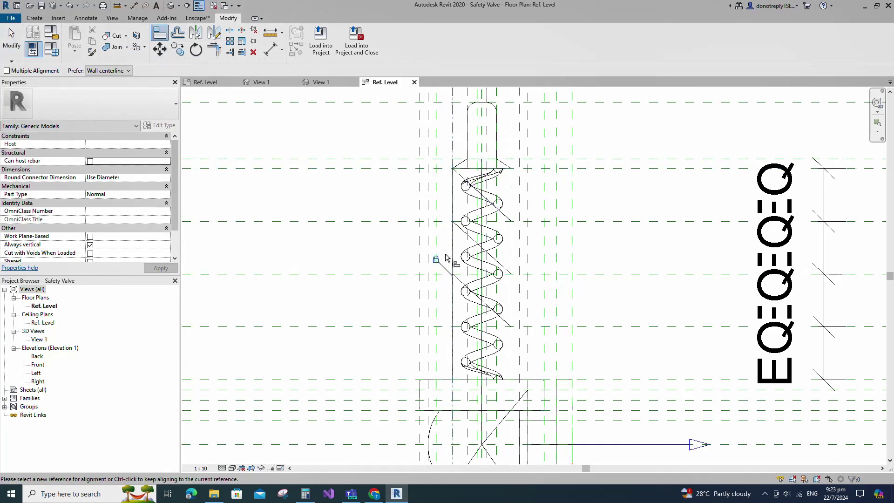
{"action": "left_click", "coordinate": [511, 225]}
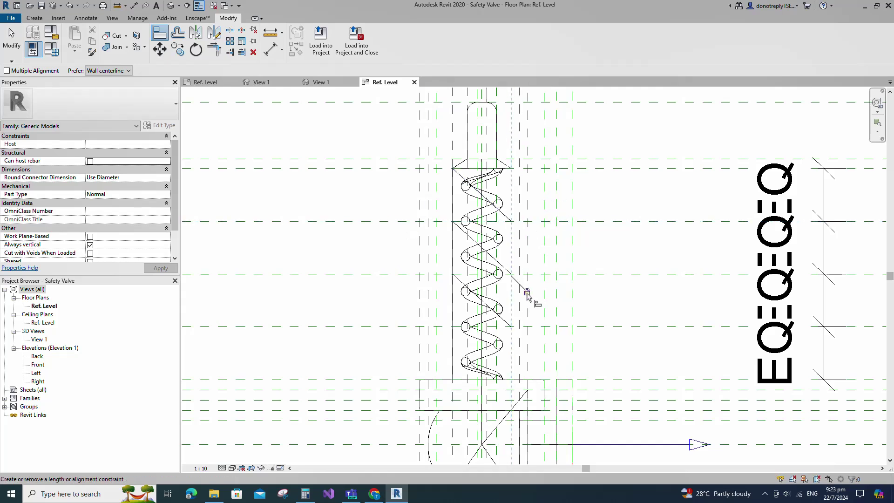
{"action": "left_click", "coordinate": [456, 135]}
{"action": "left_click", "coordinate": [510, 155]}
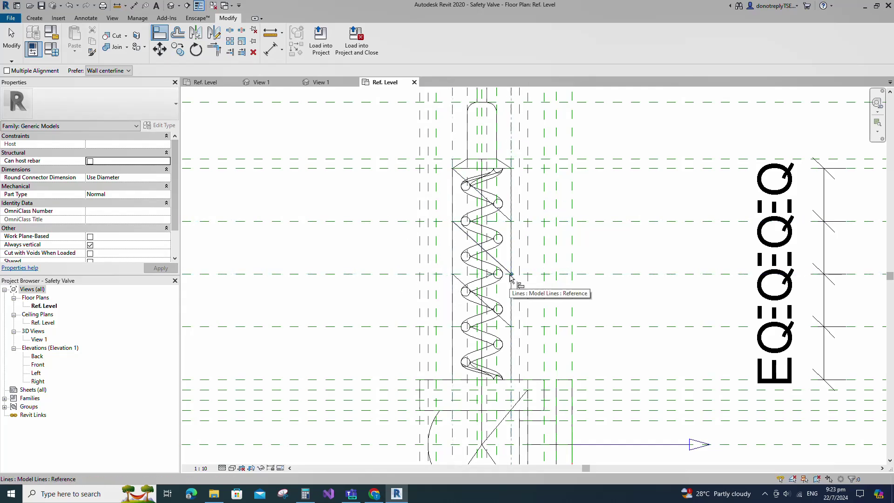
{"action": "left_click", "coordinate": [511, 274]}
- Align the corners of the symbol's triangles to the adjoining reference planes around the valve body and lock them
{"action": "middle_click_drag", "start_coordinate": [420, 333], "coordinate": [431, 292]}
{"action": "scroll", "coordinate": [522, 319], "scroll_direction": "down", "scroll_amount": 1}
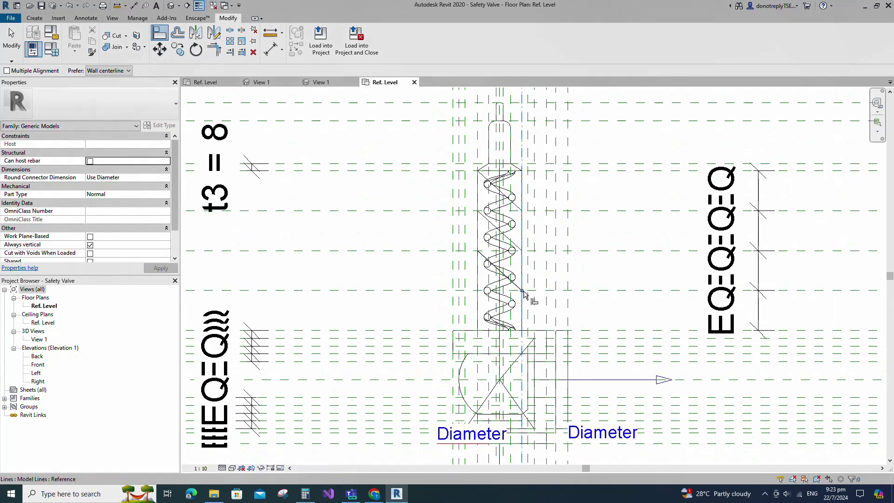
{"action": "scroll", "coordinate": [477, 251], "scroll_direction": "down", "scroll_amount": 1}
{"action": "scroll", "coordinate": [474, 279], "scroll_direction": "up", "scroll_amount": 1}
{"action": "scroll", "coordinate": [491, 365], "scroll_direction": "up", "scroll_amount": 1}
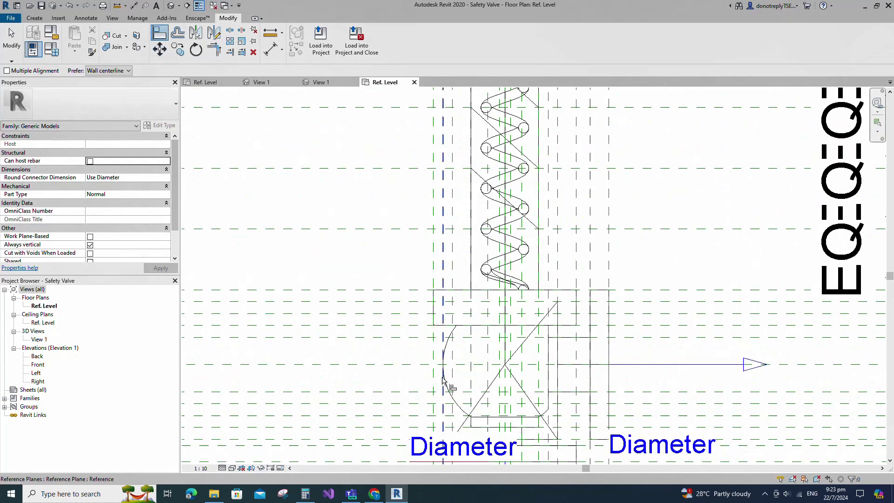
{"action": "left_click", "coordinate": [557, 302]}
{"action": "middle_click_drag", "start_coordinate": [569, 305], "coordinate": [576, 218]}
{"action": "left_click", "coordinate": [378, 439]}
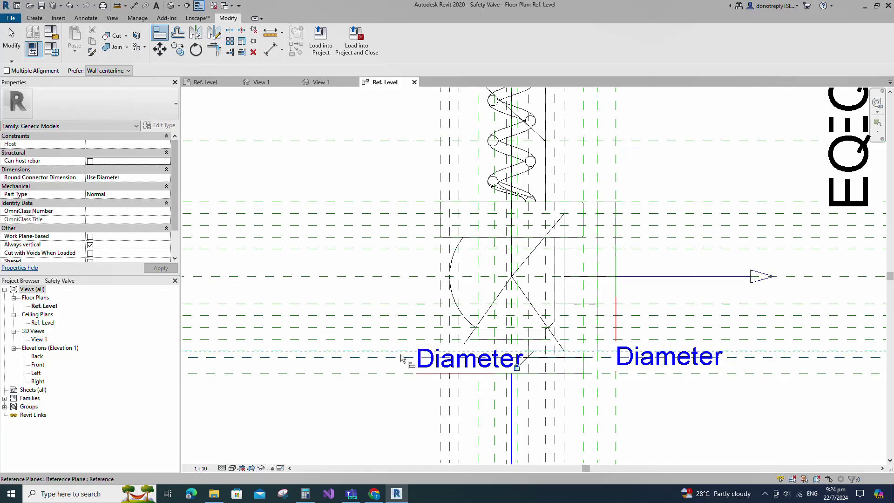
{"action": "key", "text": "Escape"}
{"action": "key", "text": "Escape"}
{"action": "scroll", "coordinate": [527, 295], "scroll_direction": "down", "scroll_amount": 3}
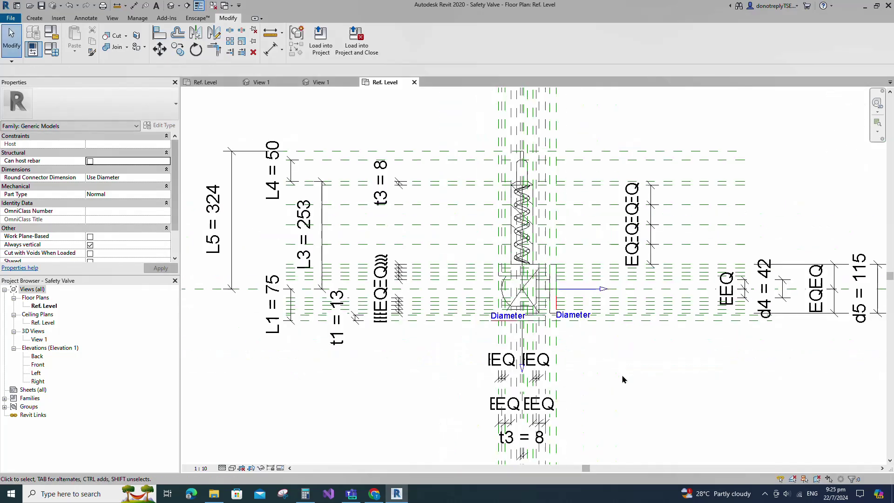
- Set the family category to Pipe Accessories with the part type Valve - Normal
{"action": "left_click", "coordinate": [52, 32]}
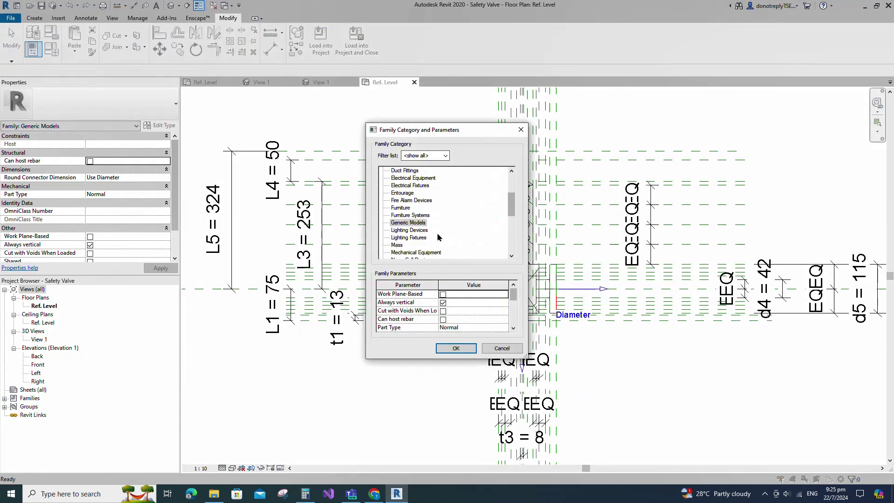
{"action": "scroll", "coordinate": [437, 237], "scroll_direction": "down", "scroll_amount": 2}
{"action": "left_click", "coordinate": [410, 231]}
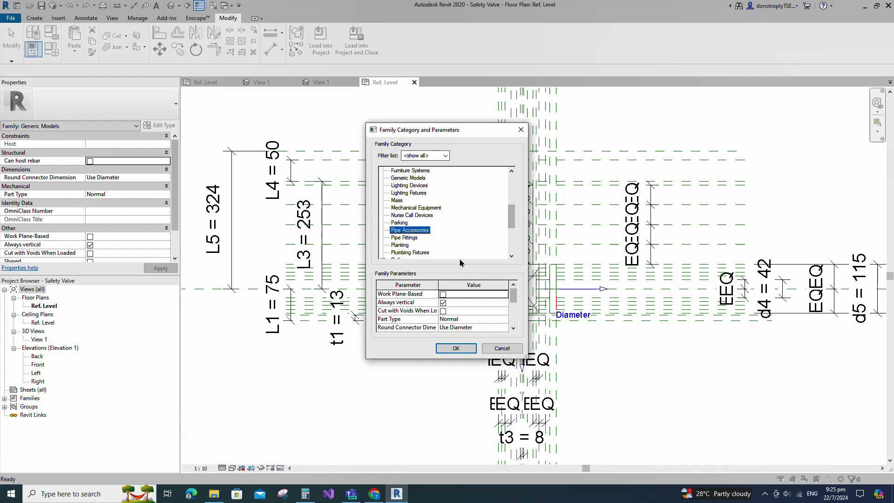
{"action": "left_click", "coordinate": [504, 319]}
{"action": "left_click", "coordinate": [472, 367]}
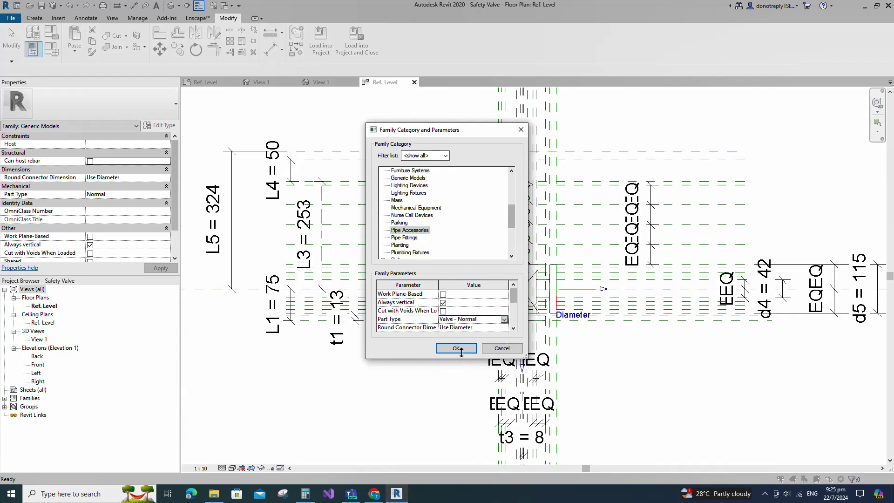
- Assign OmniClass number 23.65.55.14, Valves for Liquid Services, and apply the family category settings
{"action": "scroll", "coordinate": [475, 345], "scroll_direction": "down", "scroll_amount": 1}
{"action": "left_click", "coordinate": [504, 321]}
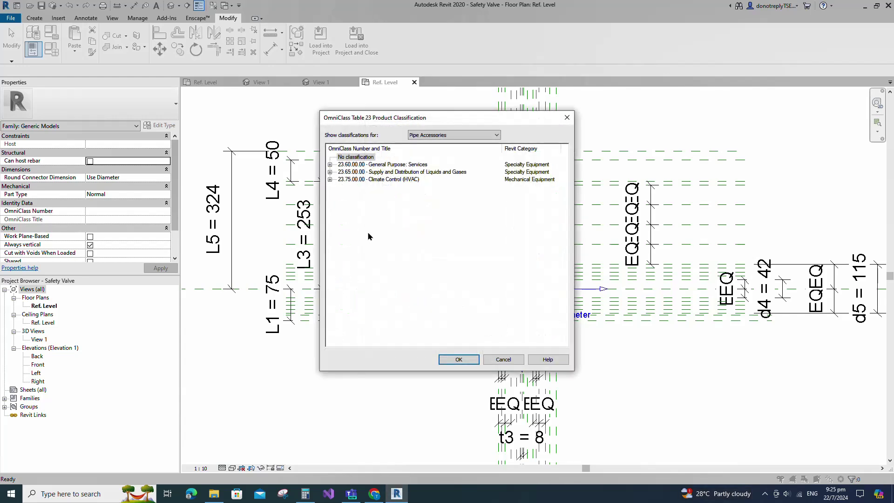
{"action": "left_click", "coordinate": [330, 172]}
{"action": "left_click", "coordinate": [339, 179]}
{"action": "left_click", "coordinate": [372, 187]}
{"action": "left_click", "coordinate": [458, 359]}
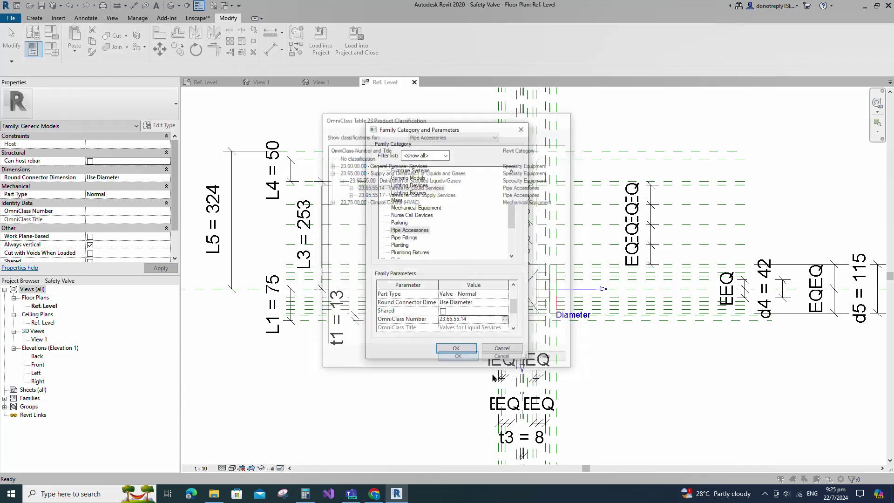
{"action": "left_click", "coordinate": [457, 349]}
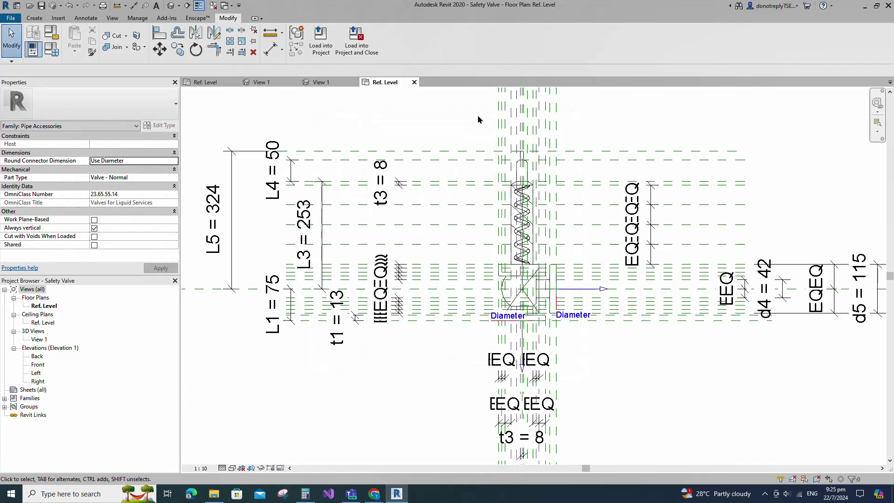
- Filter the valve selection to its model lines and make them visible only at Coarse and Medium detail levels
{"action": "left_click_drag", "start_coordinate": [474, 125], "coordinate": [596, 340]}
{"action": "left_click", "coordinate": [418, 38]}
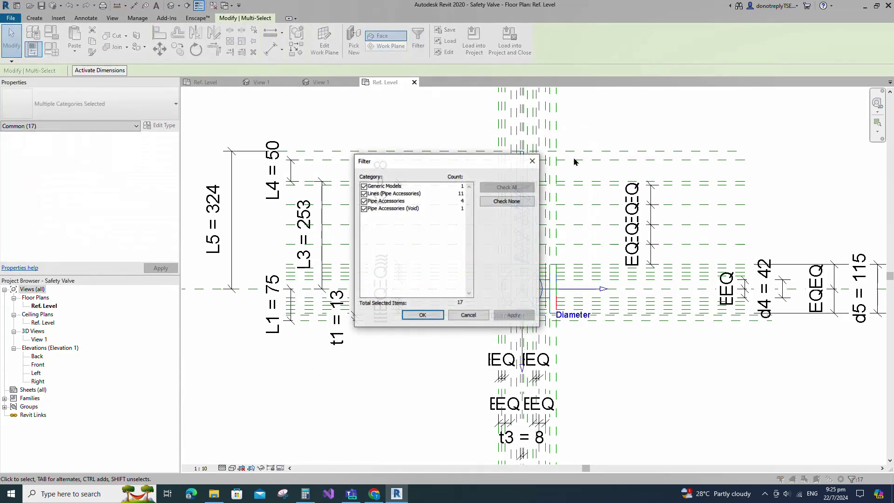
{"action": "left_click", "coordinate": [394, 193]}
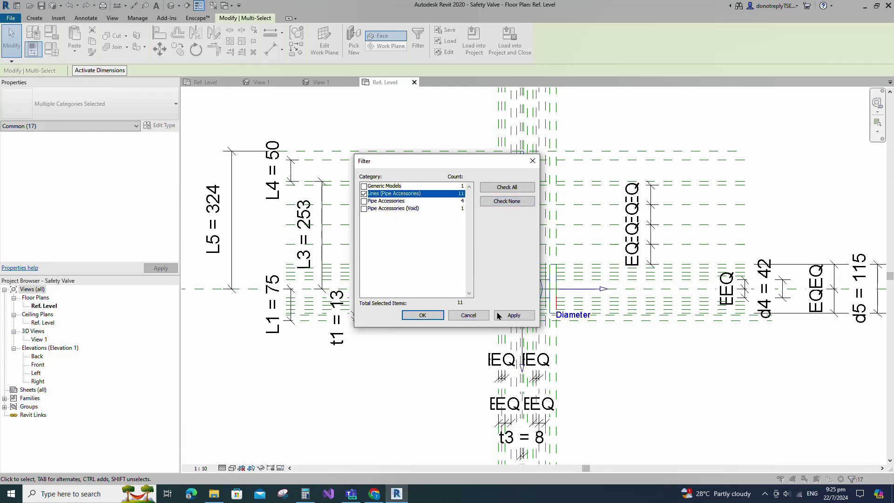
{"action": "left_click", "coordinate": [422, 315]}
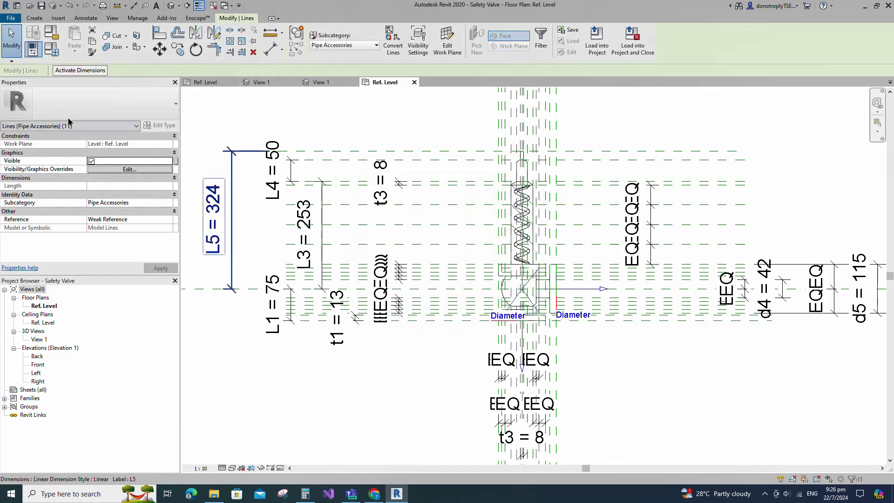
{"action": "left_click", "coordinate": [130, 170]}
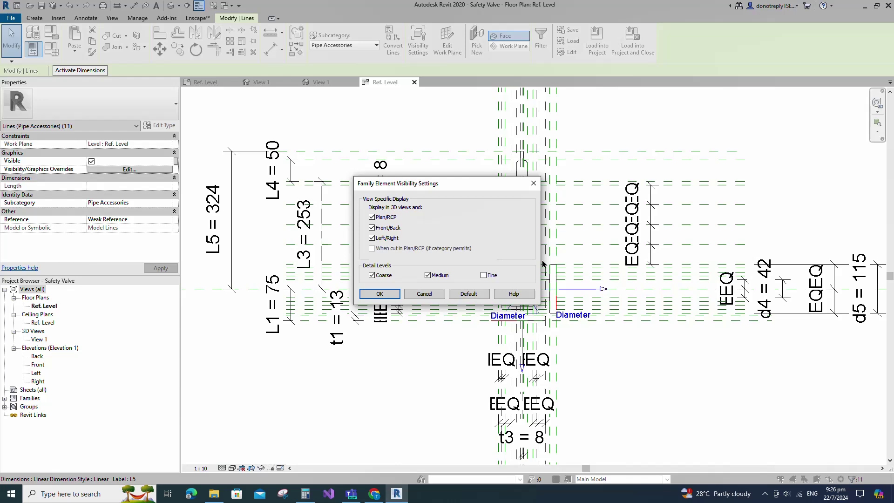
{"action": "left_click", "coordinate": [380, 294]}
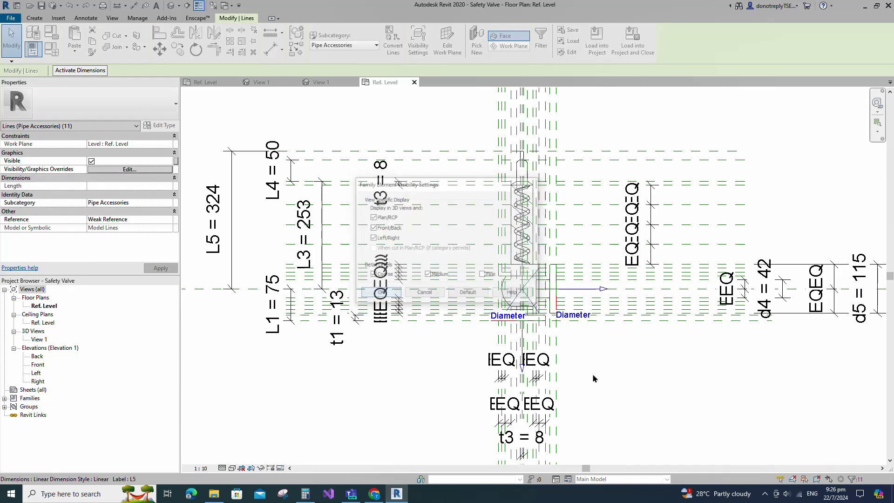
{"action": "key", "text": "Escape"}
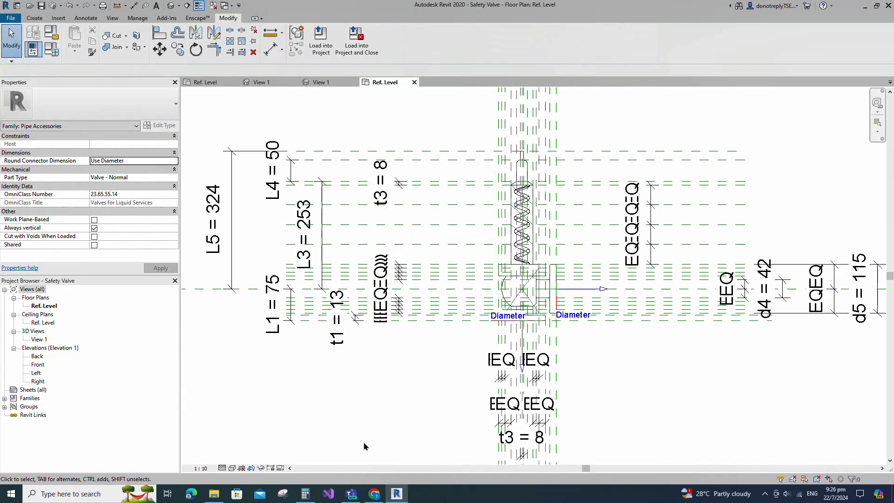
- In 3D View 1, filter the selection to the solid Pipe Accessories forms and make them visible only at Fine detail level
{"action": "double_click", "coordinate": [39, 339]}
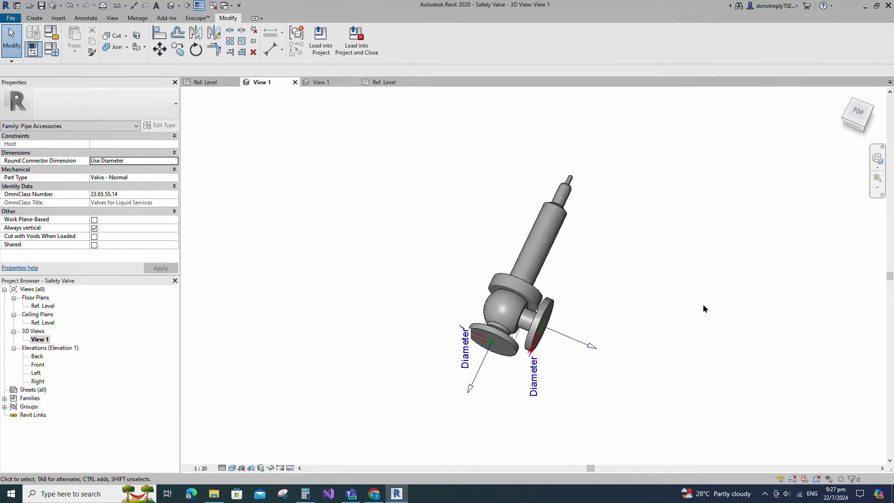
{"action": "left_click_drag", "start_coordinate": [671, 391], "coordinate": [284, 193]}
{"action": "left_click", "coordinate": [318, 37]}
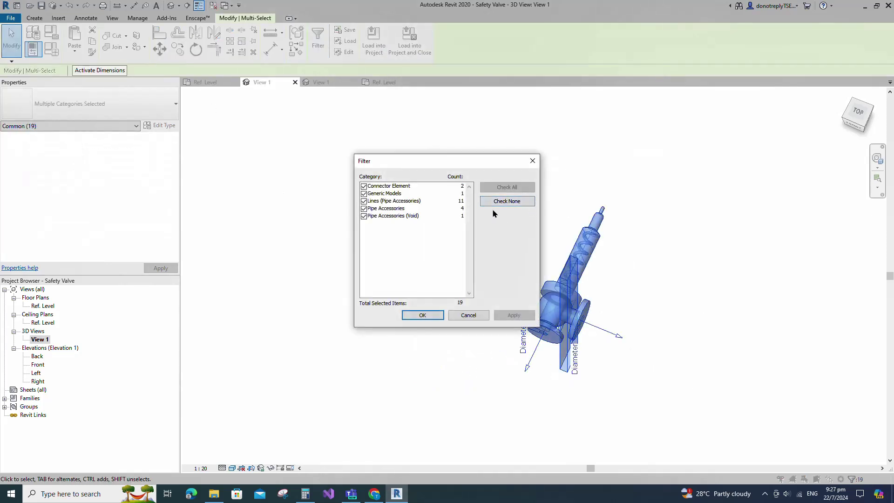
{"action": "left_click", "coordinate": [506, 201]}
{"action": "left_click", "coordinate": [364, 216]}
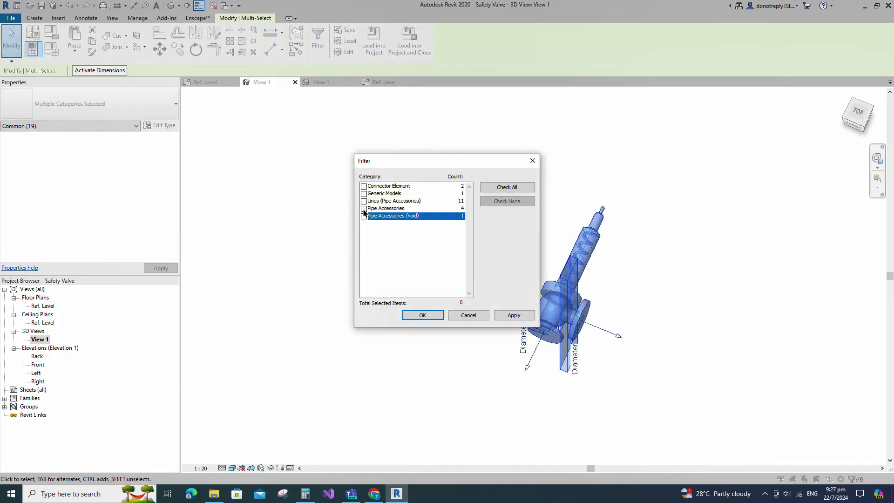
{"action": "left_click", "coordinate": [364, 208]}
{"action": "left_click", "coordinate": [422, 315]}
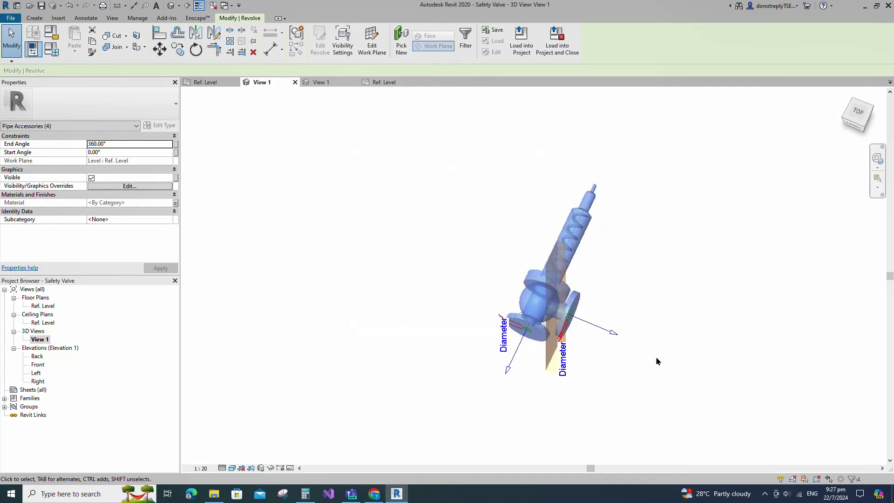
{"action": "left_click", "coordinate": [129, 186]}
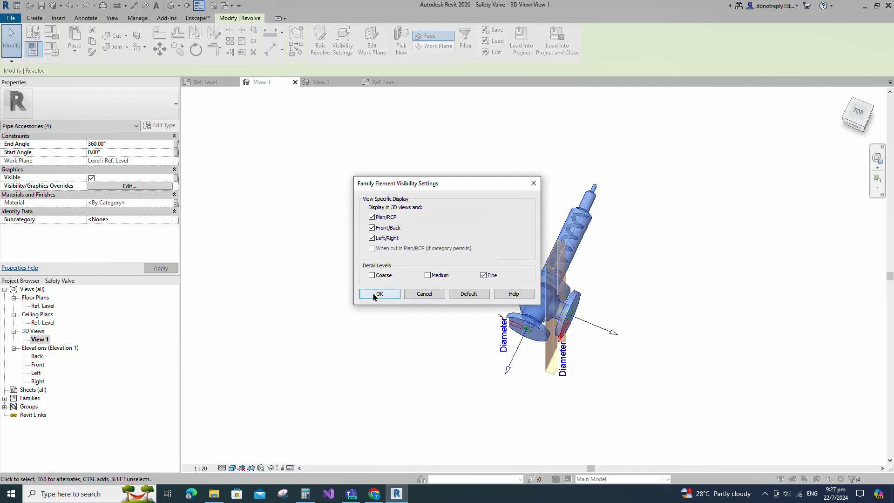
{"action": "left_click", "coordinate": [379, 294]}
{"action": "left_click", "coordinate": [390, 318]}
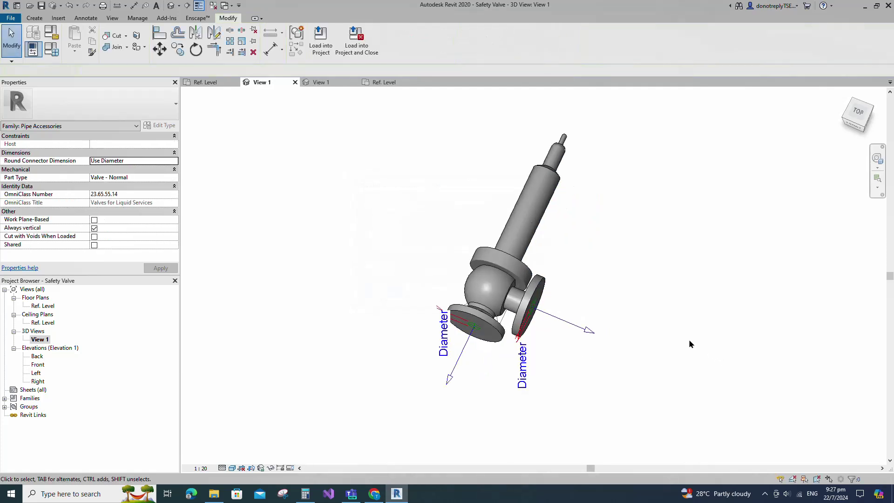
- Check the valve in the 3D view at Medium, Coarse and Fine detail levels
{"action": "middle_click_drag", "start_coordinate": [690, 341], "coordinate": [726, 346]}
{"action": "left_click", "coordinate": [222, 468]}
{"action": "left_click", "coordinate": [236, 450]}
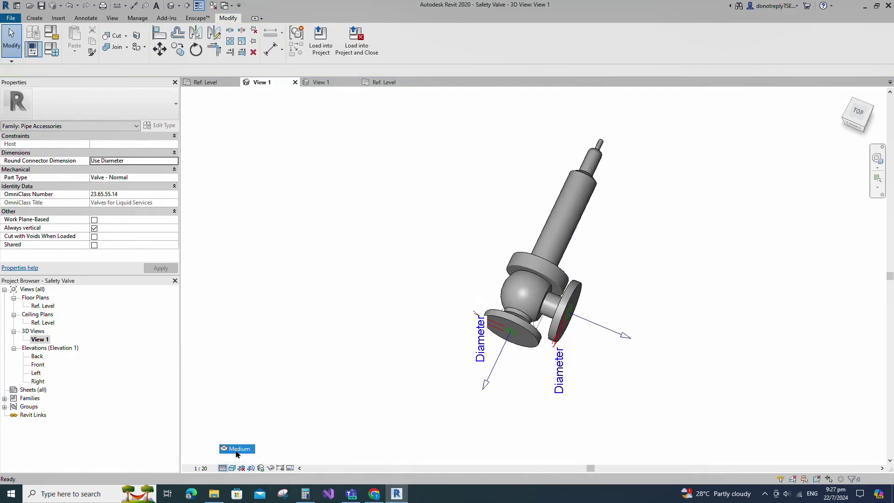
{"action": "left_click", "coordinate": [222, 468]}
{"action": "left_click", "coordinate": [237, 440]}
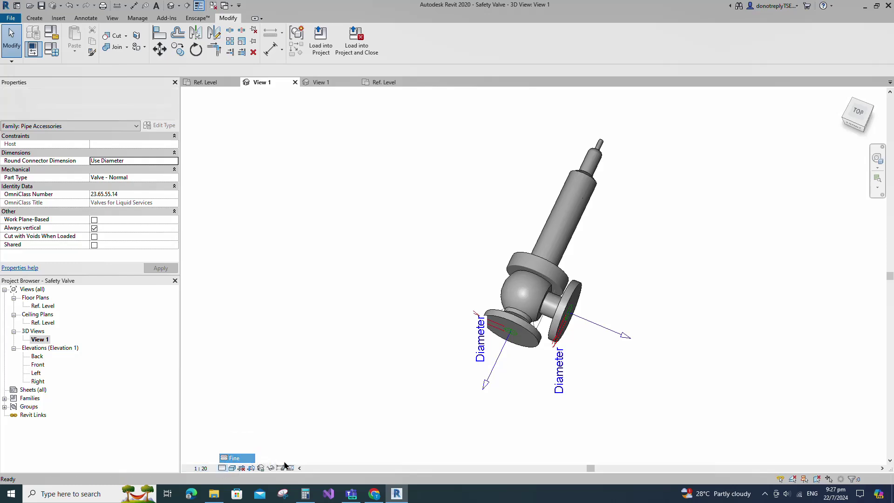
{"action": "scroll", "coordinate": [711, 199], "scroll_direction": "up", "scroll_amount": 2}
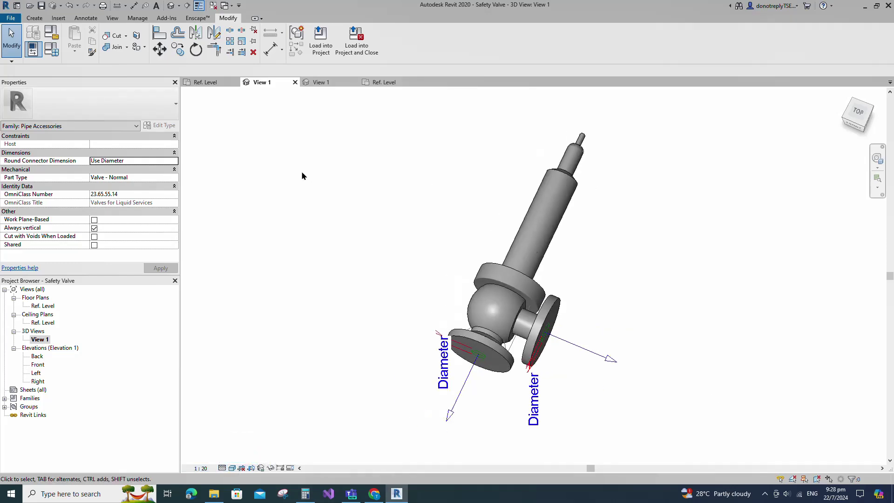
- Load the Safety Valve family into the project Piping_Pratical_1.rvt
{"action": "left_click", "coordinate": [321, 40]}
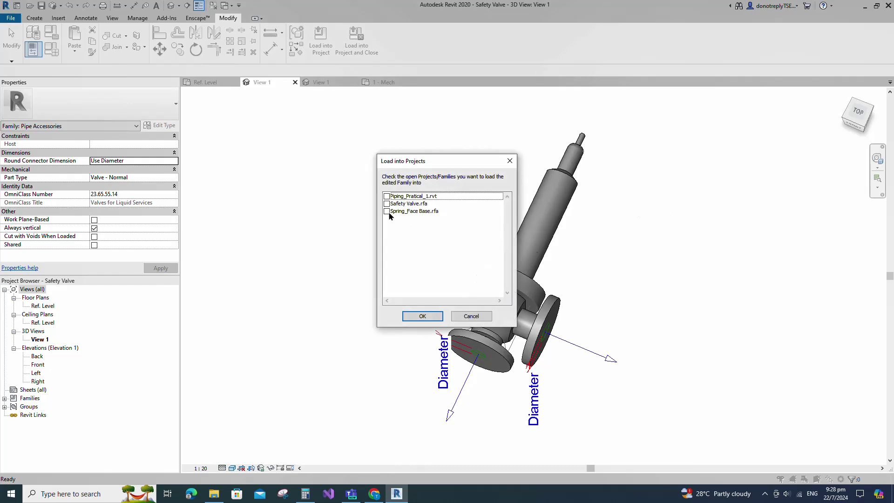
{"action": "left_click", "coordinate": [422, 317]}
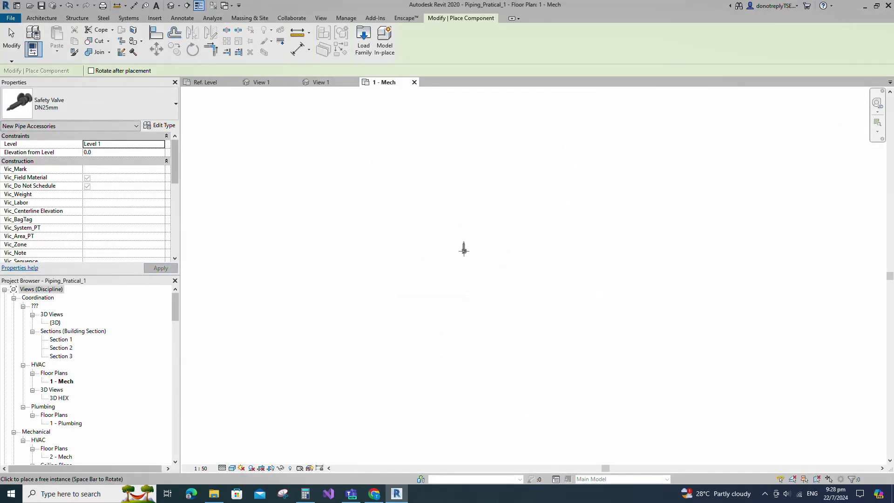
- Place a DN25mm Safety Valve in the 1 - Mech floor plan and a DN40mm one in line beside it
{"action": "key", "text": "Escape"}
{"action": "key", "text": "Escape"}
{"action": "left_click", "coordinate": [462, 249]}
{"action": "scroll", "coordinate": [529, 269], "scroll_direction": "up", "scroll_amount": 2}
{"action": "left_click", "coordinate": [342, 51]}
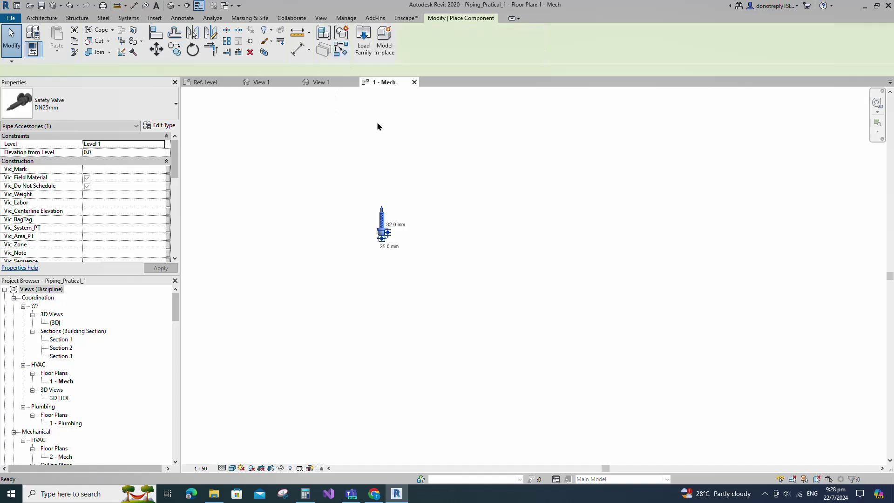
{"action": "left_click", "coordinate": [93, 103]}
{"action": "left_click", "coordinate": [40, 172]}
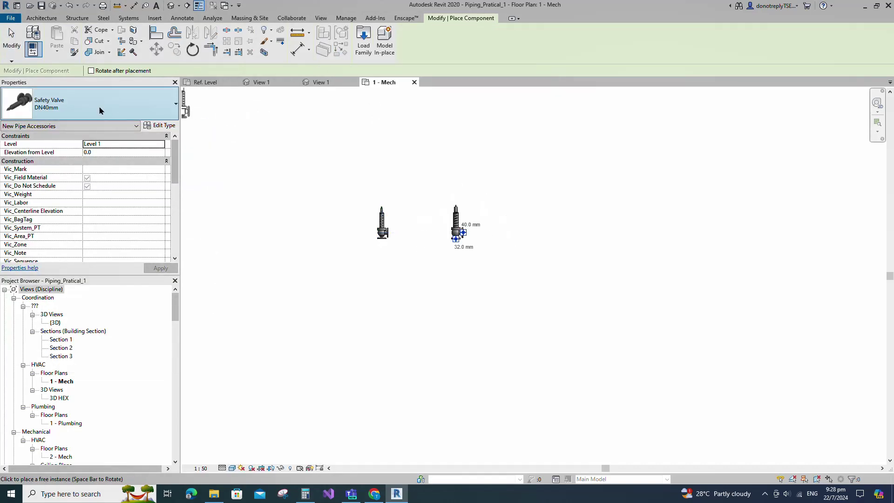
- Place a DN50mm and a DN65mm Safety Valve in line with the first two valves
{"action": "left_click", "coordinate": [116, 114]}
{"action": "left_click", "coordinate": [44, 187]}
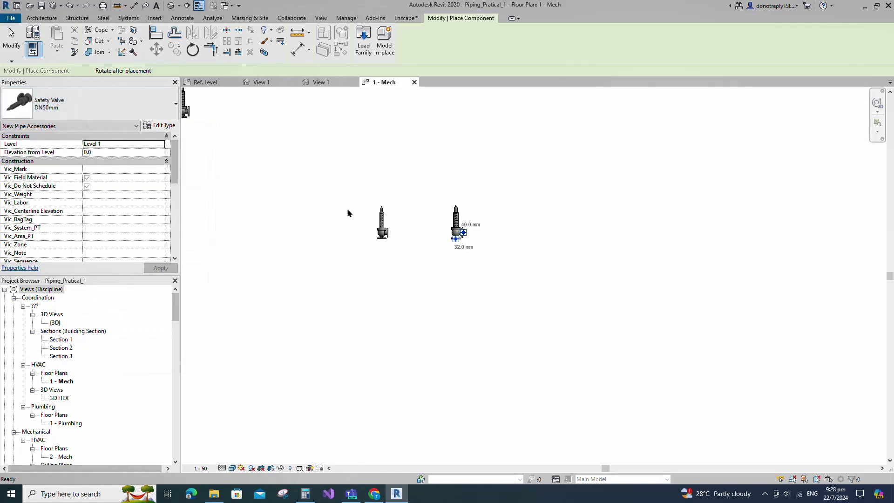
{"action": "left_click", "coordinate": [551, 239]}
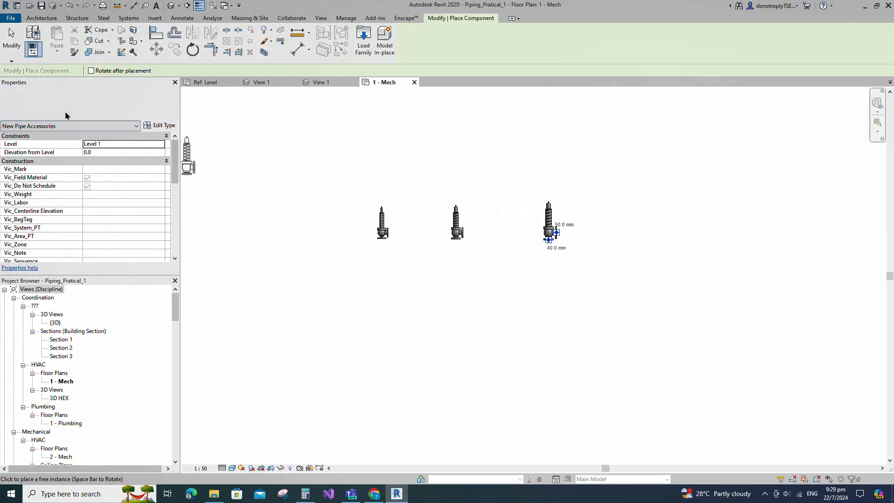
{"action": "left_click", "coordinate": [94, 103]}
{"action": "left_click", "coordinate": [42, 195]}
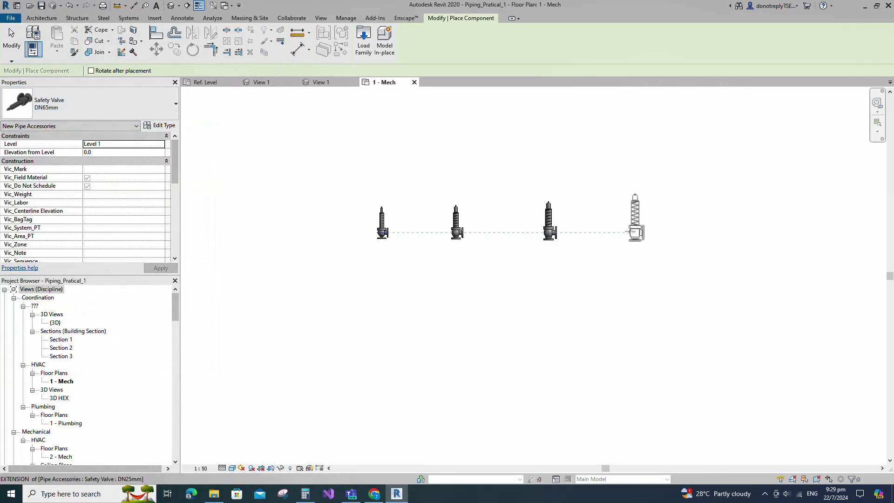
{"action": "left_click", "coordinate": [631, 240]}
- Extend the row with a DN80mm and a DN100mm Safety Valve aligned with the others
{"action": "left_click", "coordinate": [52, 115]}
{"action": "left_click", "coordinate": [35, 204]}
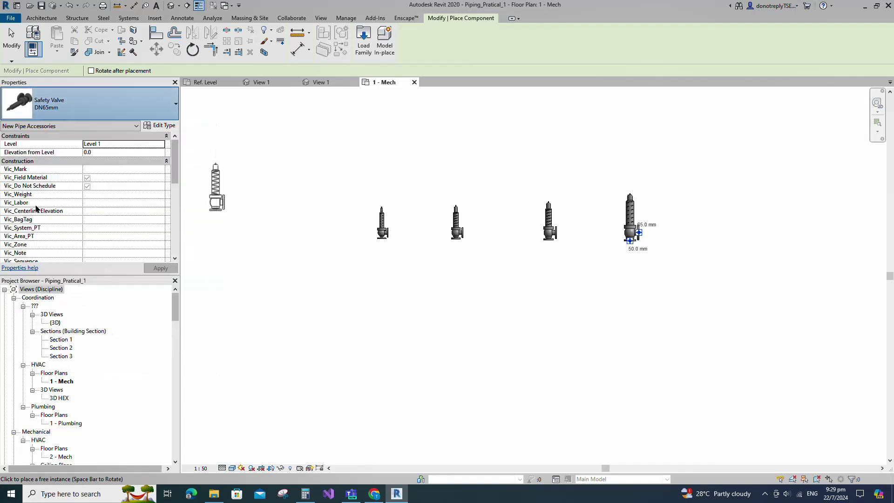
{"action": "left_click", "coordinate": [715, 240]}
{"action": "scroll", "coordinate": [649, 249], "scroll_direction": "down", "scroll_amount": 1}
{"action": "scroll", "coordinate": [744, 242], "scroll_direction": "up", "scroll_amount": 2}
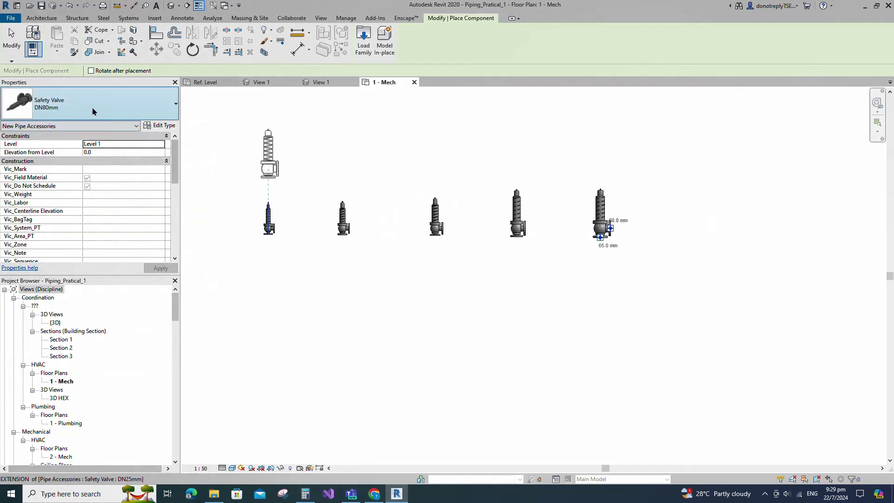
{"action": "left_click", "coordinate": [93, 104]}
{"action": "left_click", "coordinate": [51, 213]}
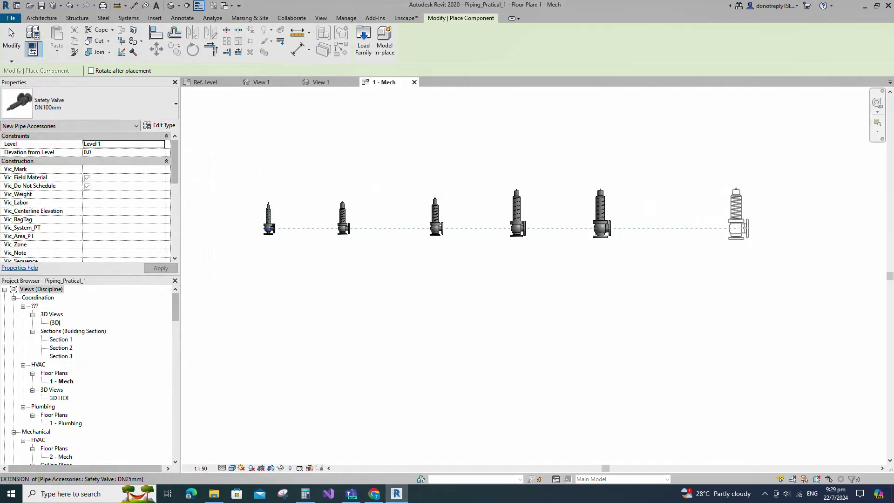
{"action": "left_click", "coordinate": [718, 227]}
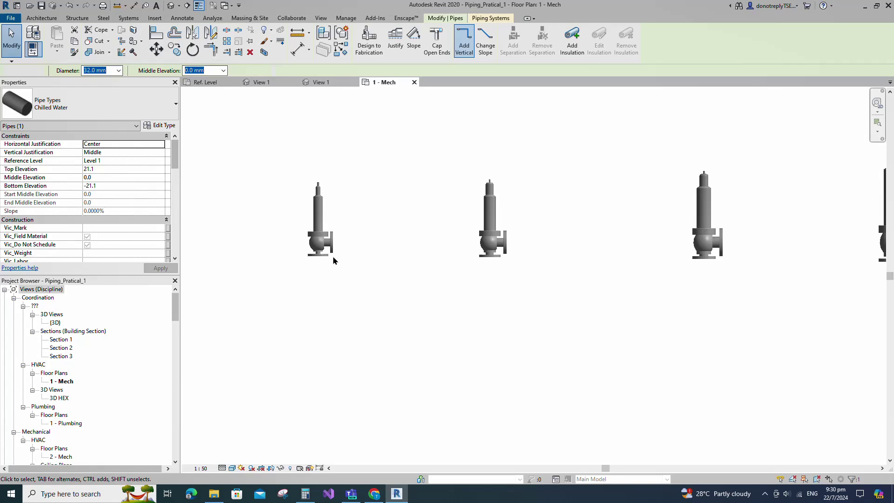
- Draw a 25 mm pipe down from the DN25mm valve's inlet and a 32 mm pipe from its side outlet
{"action": "right_click", "coordinate": [318, 255]}
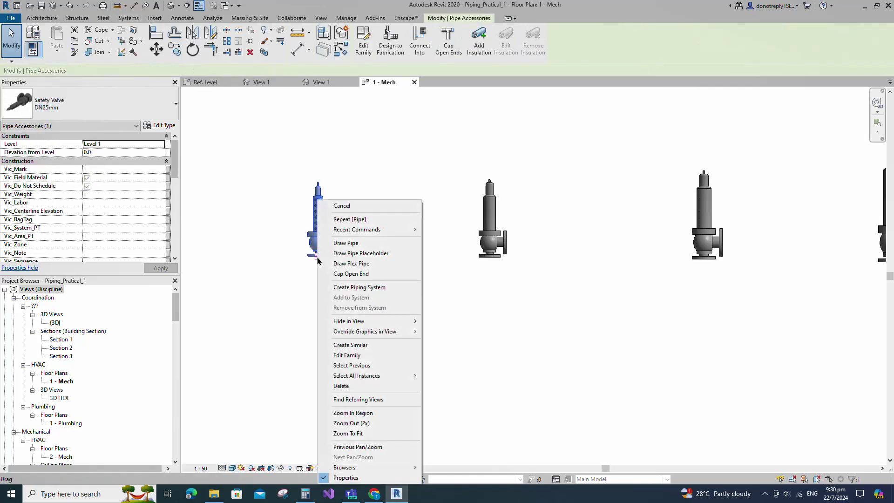
{"action": "left_click", "coordinate": [336, 246]}
{"action": "left_click", "coordinate": [318, 311]}
{"action": "key", "text": "Escape"}
{"action": "key", "text": "Escape"}
{"action": "scroll", "coordinate": [329, 244], "scroll_direction": "up", "scroll_amount": 2}
{"action": "left_click", "coordinate": [329, 244]}
{"action": "right_click", "coordinate": [336, 241]}
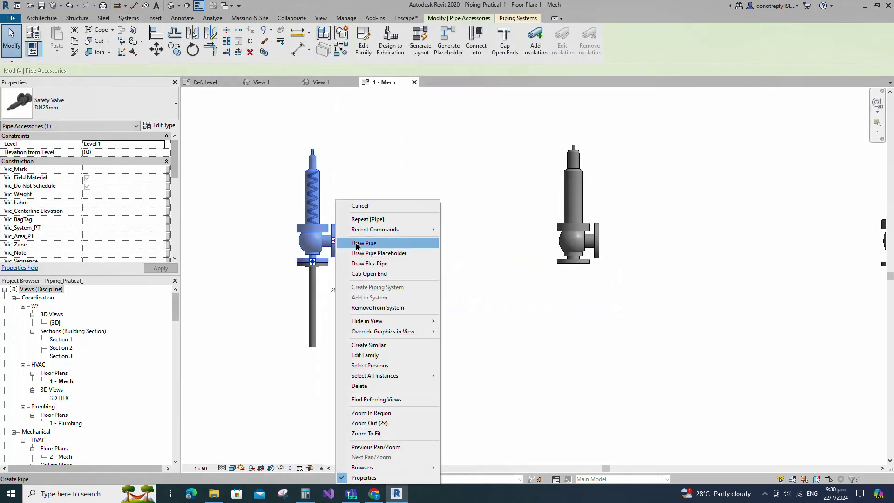
{"action": "left_click", "coordinate": [355, 243]}
{"action": "left_click", "coordinate": [403, 241]}
{"action": "key", "text": "Escape"}
{"action": "key", "text": "Escape"}
- Draw a 32 mm pipe down from the DN40mm valve's inlet and a 40 mm pipe from its side outlet
{"action": "right_click", "coordinate": [573, 264]}
{"action": "left_click", "coordinate": [596, 243]}
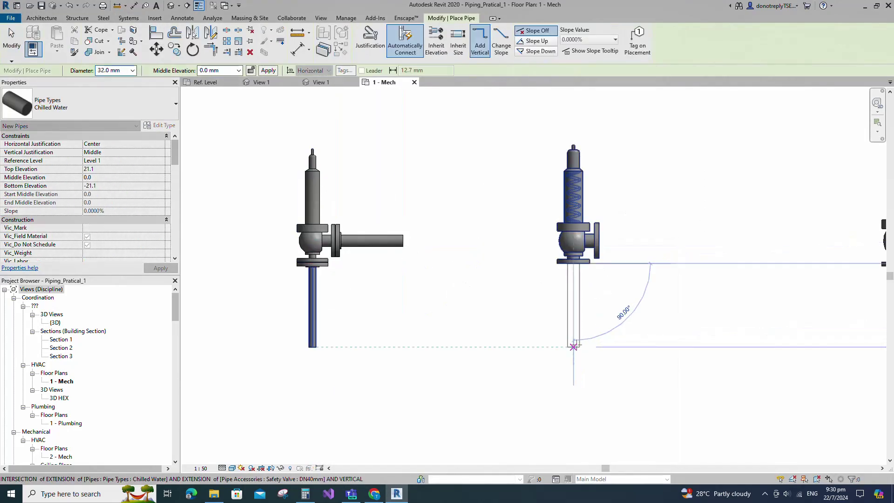
{"action": "left_click", "coordinate": [573, 347]}
{"action": "key", "text": "Escape"}
{"action": "key", "text": "Escape"}
{"action": "left_click", "coordinate": [587, 241]}
{"action": "right_click", "coordinate": [599, 241]}
{"action": "left_click", "coordinate": [622, 246]}
{"action": "left_click", "coordinate": [701, 241]}
{"action": "key", "text": "Escape"}
{"action": "key", "text": "Escape"}
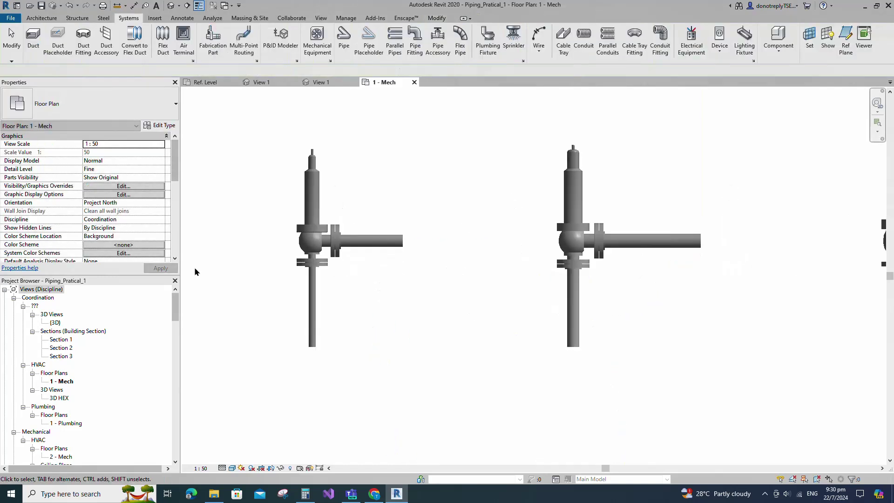
- Move the DN50mm valve closer to the DN40mm valve and draw a 40 mm pipe down from its inlet
{"action": "scroll", "coordinate": [190, 268], "scroll_direction": "down", "scroll_amount": 2}
{"action": "left_click_drag", "start_coordinate": [545, 254], "coordinate": [498, 254]}
{"action": "right_click", "coordinate": [499, 266]}
{"action": "left_click", "coordinate": [520, 242]}
{"action": "left_click", "coordinate": [497, 306]}
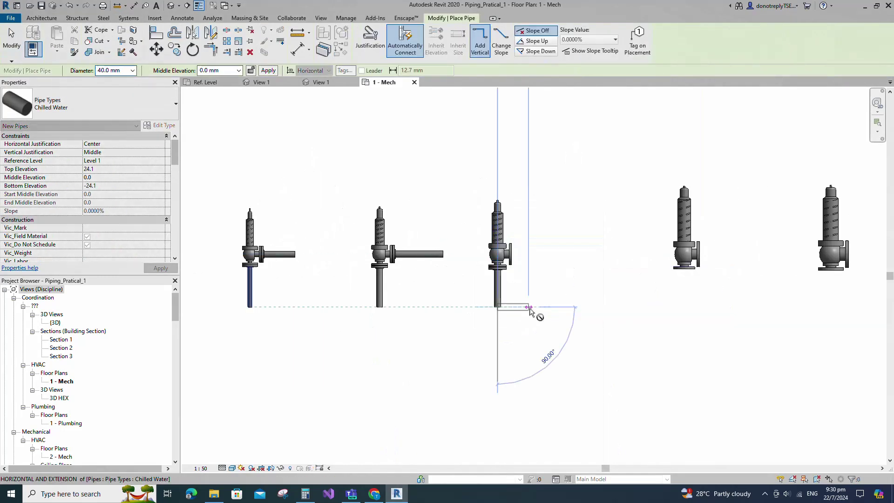
{"action": "key", "text": "Escape"}
{"action": "key", "text": "Escape"}
- Draw a horizontal 50 mm pipe from the DN50mm valve's side outlet
{"action": "left_click", "coordinate": [508, 254]}
{"action": "right_click", "coordinate": [512, 254]}
{"action": "left_click", "coordinate": [534, 259]}
{"action": "left_click", "coordinate": [571, 254]}
{"action": "key", "text": "Escape"}
{"action": "key", "text": "Escape"}
- Move the DN65mm valve closer to the DN50mm valve and draw a 50 mm pipe down from its inlet
{"action": "left_click_drag", "start_coordinate": [691, 259], "coordinate": [620, 258]}
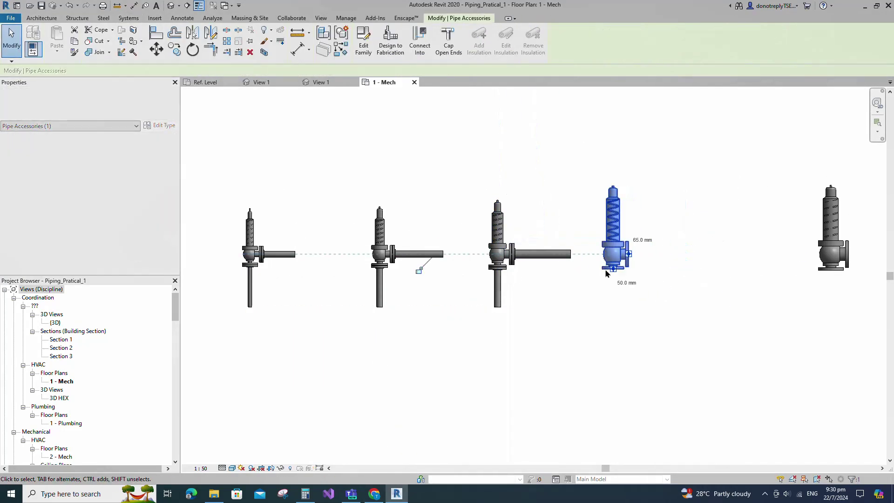
{"action": "right_click", "coordinate": [613, 268]}
{"action": "left_click", "coordinate": [641, 243]}
{"action": "left_click", "coordinate": [613, 306]}
{"action": "key", "text": "Escape"}
{"action": "key", "text": "Escape"}
- Draw a horizontal 65 mm pipe from the DN65mm valve's side outlet
{"action": "scroll", "coordinate": [629, 256], "scroll_direction": "up", "scroll_amount": 1}
{"action": "right_click", "coordinate": [627, 254]}
{"action": "left_click", "coordinate": [655, 242]}
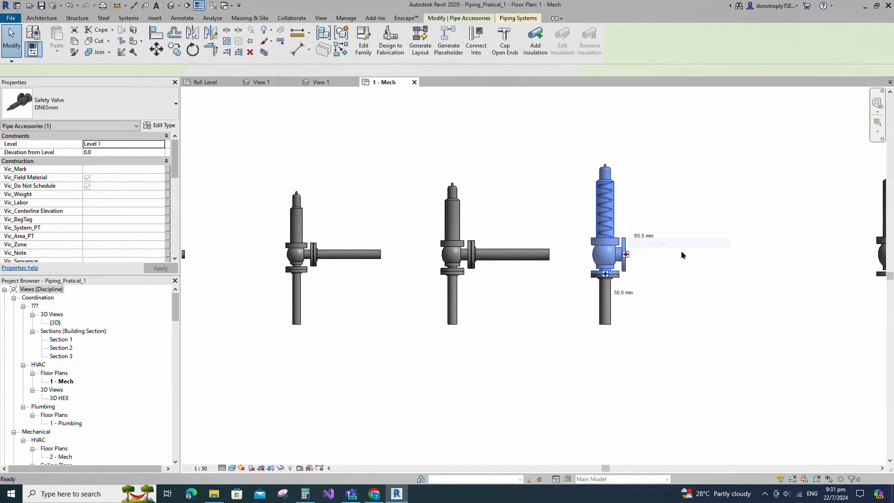
{"action": "left_click", "coordinate": [696, 255]}
{"action": "key", "text": "Escape"}
{"action": "key", "text": "Escape"}
- Move the DN80mm valve closer to the DN65mm valve and draw a 65 mm pipe down from its inlet
{"action": "scroll", "coordinate": [418, 271], "scroll_direction": "down", "scroll_amount": 2}
{"action": "left_click_drag", "start_coordinate": [691, 260], "coordinate": [630, 261]}
{"action": "right_click", "coordinate": [631, 273]}
{"action": "left_click", "coordinate": [657, 243]}
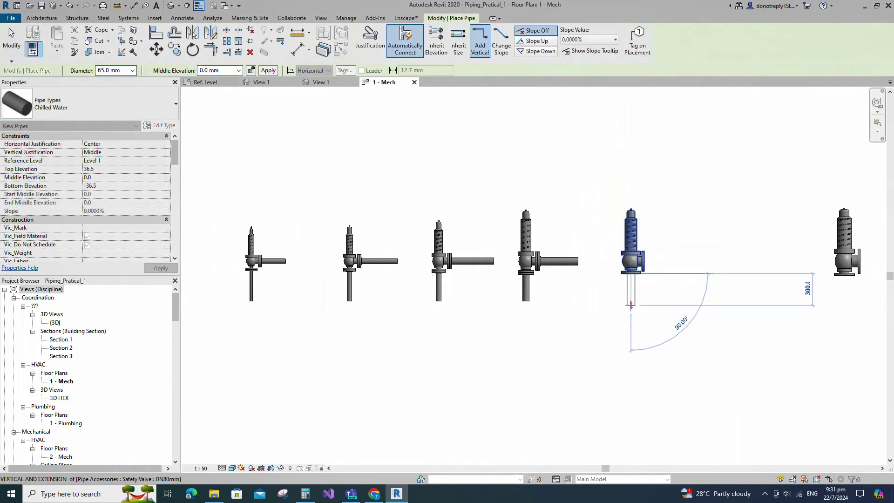
{"action": "left_click", "coordinate": [631, 304]}
{"action": "key", "text": "Escape"}
{"action": "key", "text": "Escape"}
- Draw a horizontal 80 mm pipe from the DN80mm valve's side outlet
{"action": "left_click", "coordinate": [634, 257]}
{"action": "right_click", "coordinate": [646, 261]}
{"action": "left_click", "coordinate": [671, 243]}
{"action": "left_click", "coordinate": [685, 260]}
{"action": "key", "text": "Escape"}
{"action": "key", "text": "Escape"}
- Move the DN100mm valve closer to the DN80mm valve and draw an 80 mm pipe down from its inlet
{"action": "scroll", "coordinate": [717, 268], "scroll_direction": "up", "scroll_amount": 1}
{"action": "left_click_drag", "start_coordinate": [704, 261], "coordinate": [638, 262]}
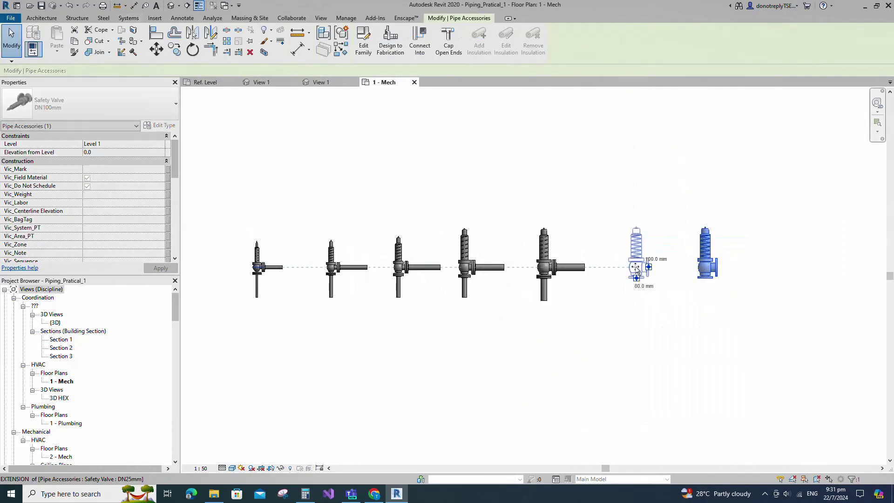
{"action": "right_click", "coordinate": [639, 277]}
{"action": "left_click", "coordinate": [664, 244]}
{"action": "left_click", "coordinate": [638, 300]}
{"action": "key", "text": "Escape"}
{"action": "key", "text": "Escape"}
- Draw a horizontal 100 mm pipe from the DN100mm valve's side outlet
{"action": "scroll", "coordinate": [652, 267], "scroll_direction": "up", "scroll_amount": 2}
{"action": "right_click", "coordinate": [651, 270]}
{"action": "left_click", "coordinate": [679, 242]}
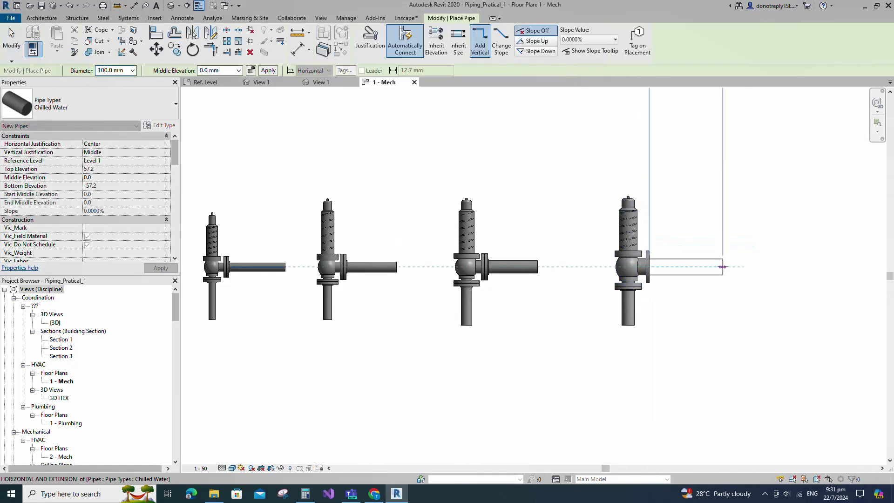
{"action": "left_click", "coordinate": [720, 266]}
{"action": "key", "text": "Escape"}
{"action": "key", "text": "Escape"}
- Check the row of valves in the floor plan at Medium detail level, then return to Fine
{"action": "scroll", "coordinate": [809, 166], "scroll_direction": "down", "scroll_amount": 2}
{"action": "left_click", "coordinate": [222, 468]}
{"action": "left_click", "coordinate": [239, 449]}
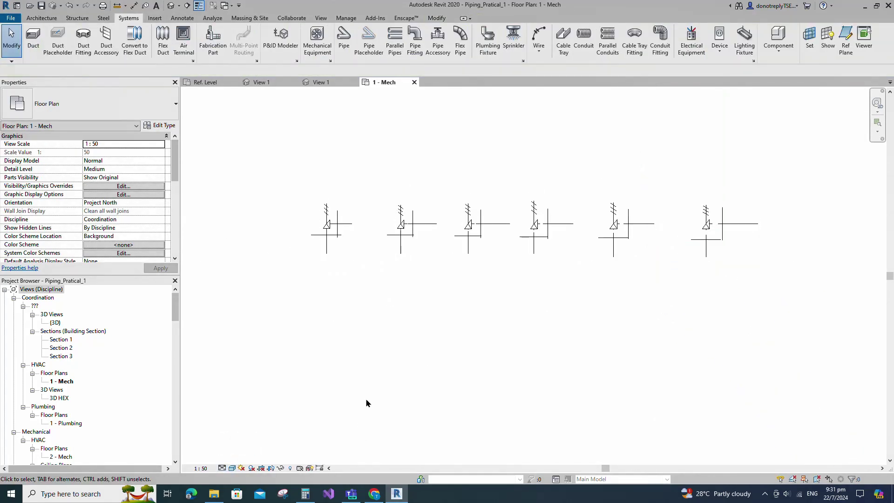
{"action": "left_click", "coordinate": [223, 468]}
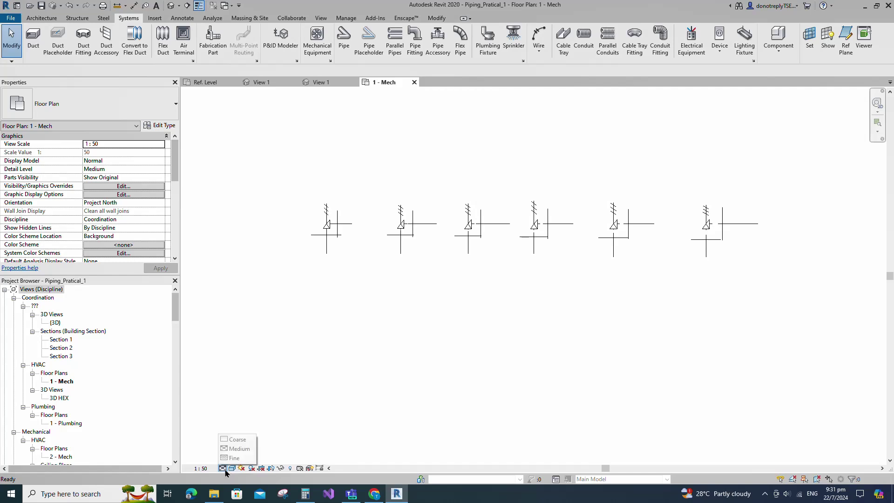
{"action": "left_click", "coordinate": [234, 458]}
- Inspect the valves in the floor plan in Hidden Line style, then return to Shaded
{"action": "left_click", "coordinate": [232, 468]}
{"action": "left_click", "coordinate": [254, 421]}
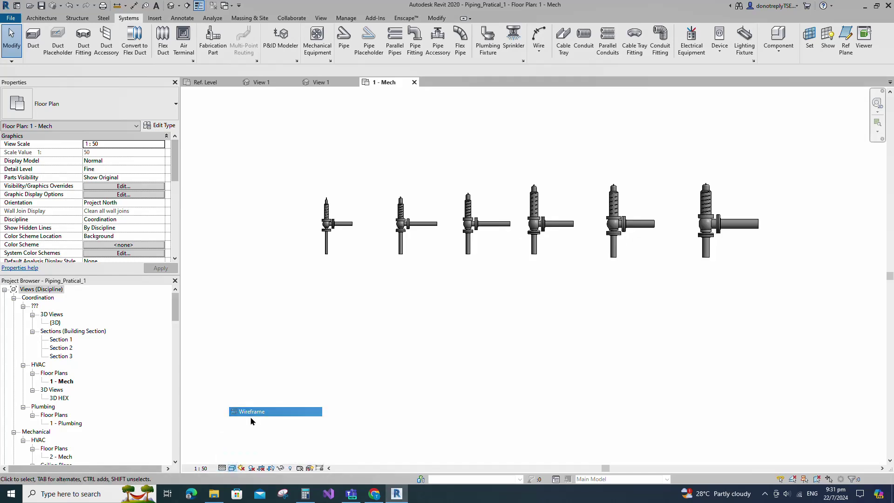
{"action": "scroll", "coordinate": [251, 268], "scroll_direction": "up", "scroll_amount": 3}
{"action": "scroll", "coordinate": [251, 269], "scroll_direction": "down", "scroll_amount": 1}
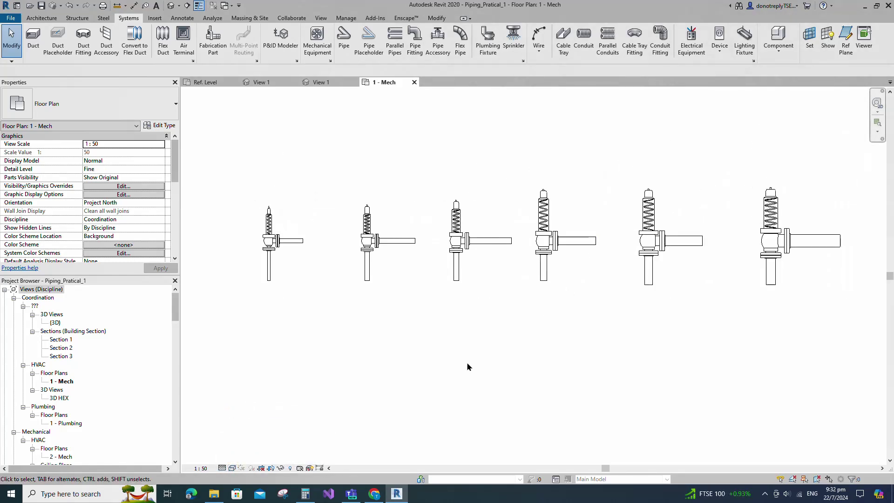
{"action": "left_click", "coordinate": [232, 469]}
{"action": "left_click", "coordinate": [244, 430]}
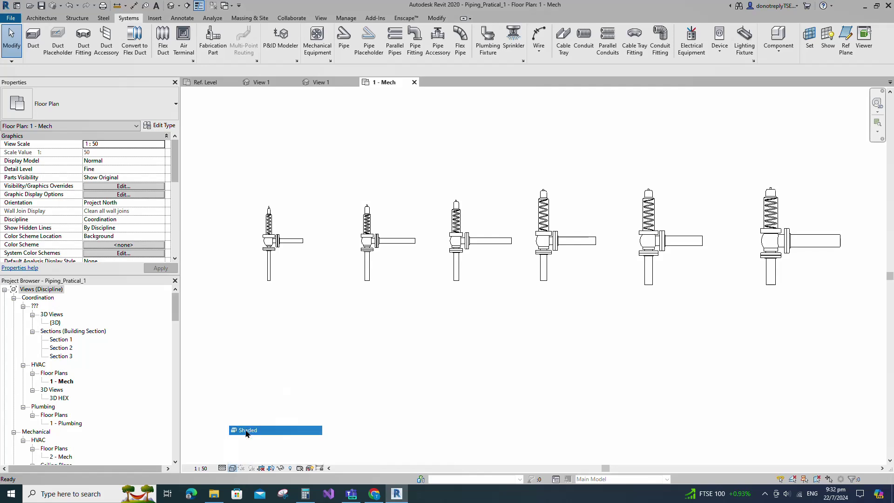
{"action": "scroll", "coordinate": [486, 221], "scroll_direction": "up", "scroll_amount": 3}
{"action": "scroll", "coordinate": [412, 221], "scroll_direction": "down", "scroll_amount": 1}
{"action": "scroll", "coordinate": [366, 251], "scroll_direction": "down", "scroll_amount": 3}
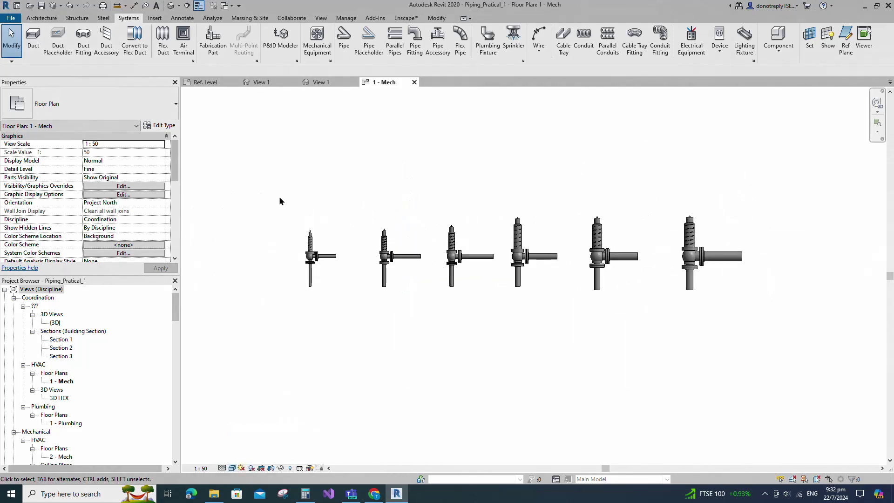
- Open all six valves with their pipes in the 3D view using Selection Box and view them from another angle
{"action": "left_click_drag", "start_coordinate": [280, 198], "coordinate": [810, 359]}
{"action": "left_click", "coordinate": [264, 52]}
{"action": "scroll", "coordinate": [536, 317], "scroll_direction": "down", "scroll_amount": 1}
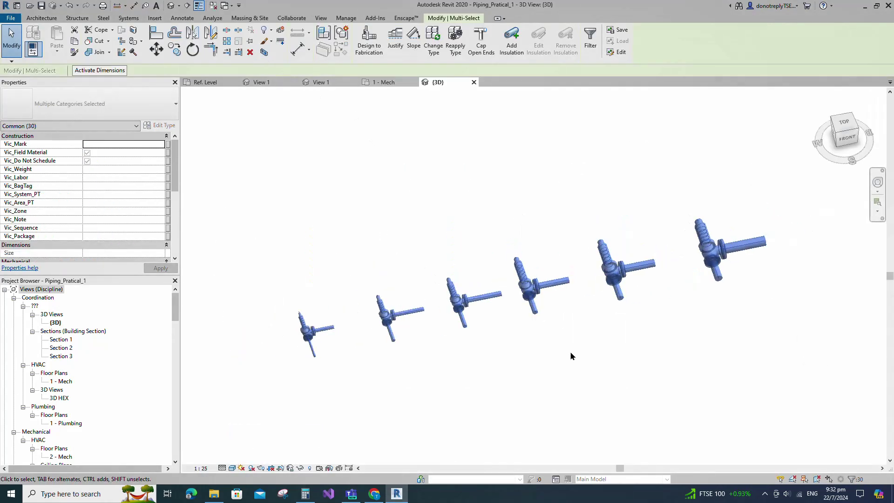
{"action": "left_click", "coordinate": [570, 355]}
{"action": "scroll", "coordinate": [571, 355], "scroll_direction": "down", "scroll_amount": 1}
{"action": "middle_click_drag", "start_coordinate": [673, 299], "coordinate": [450, 380], "text": "shift"}
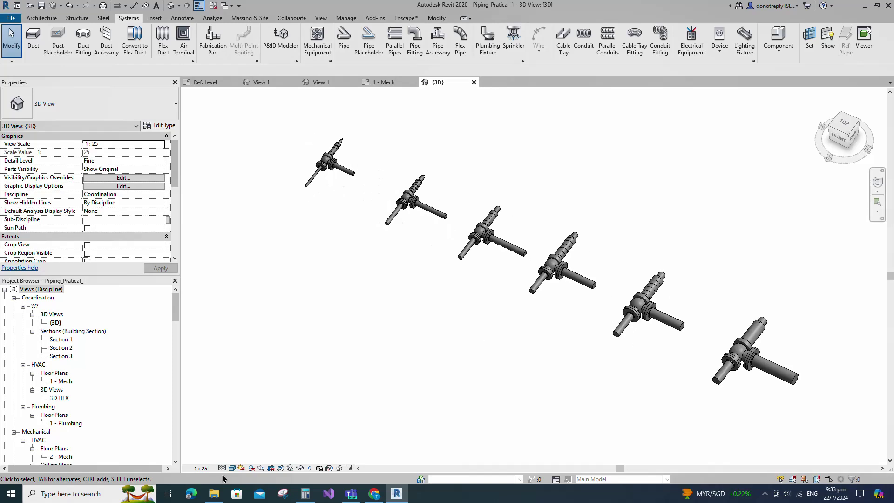
- Check the valves in the 3D view at Medium and Fine detail levels and in Hidden Line and Shaded styles
{"action": "left_click", "coordinate": [222, 468]}
{"action": "left_click", "coordinate": [235, 448]}
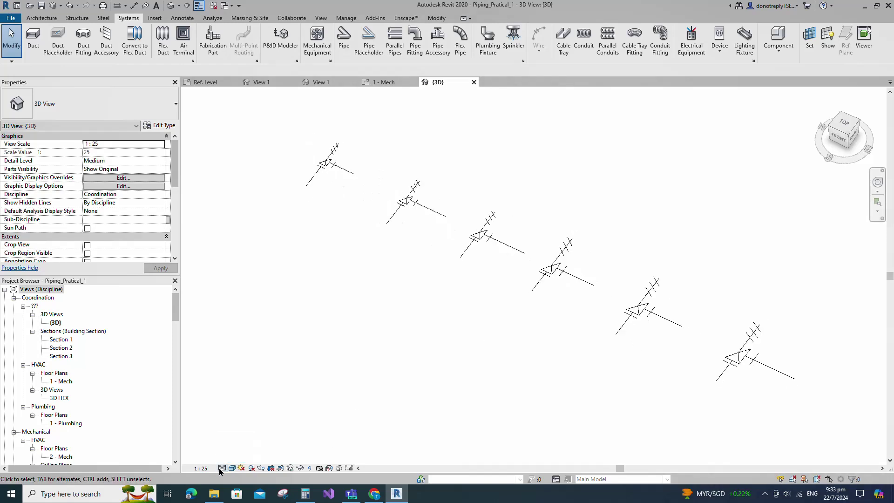
{"action": "left_click", "coordinate": [223, 468]}
{"action": "left_click", "coordinate": [235, 458]}
{"action": "left_click", "coordinate": [232, 468]}
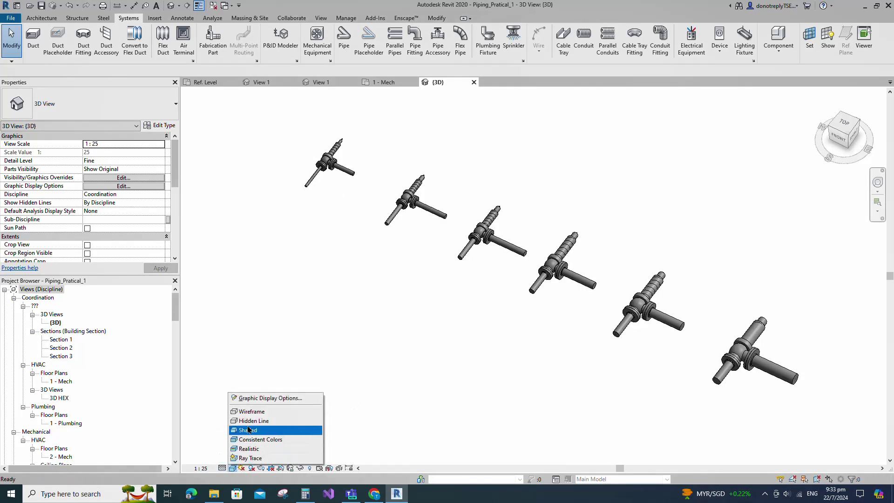
{"action": "left_click", "coordinate": [249, 420]}
{"action": "left_click", "coordinate": [235, 468]}
{"action": "left_click", "coordinate": [249, 433]}
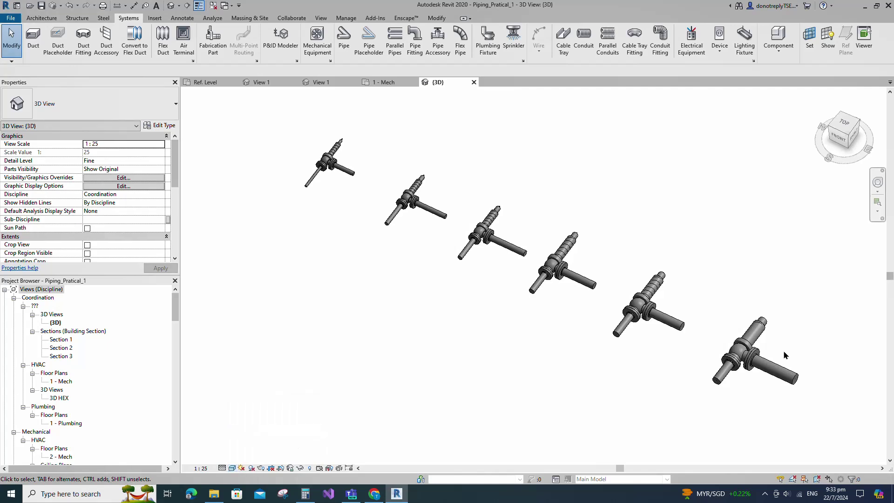